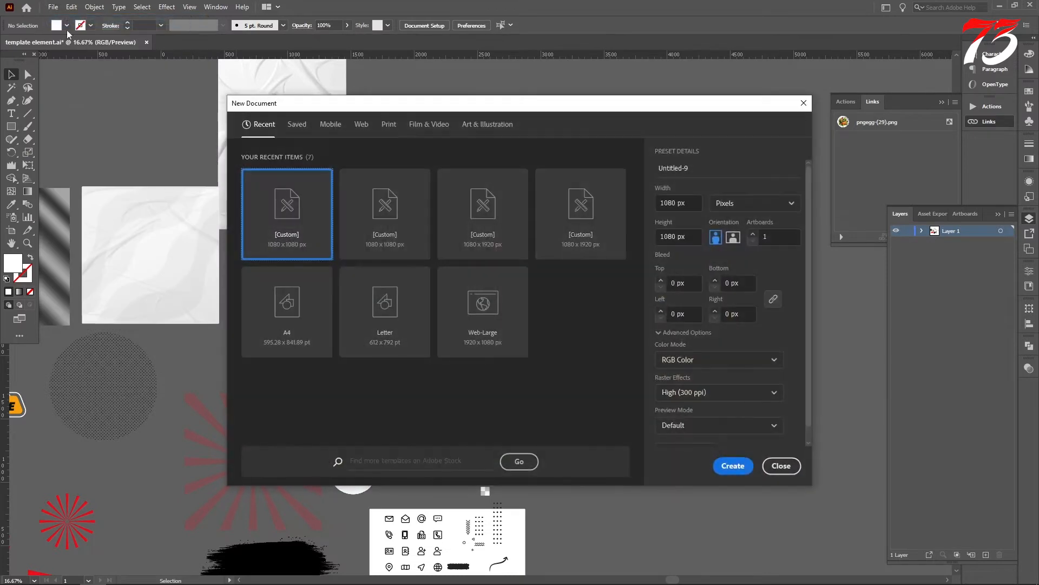
Create a 1080 × 1080 px RGB document and draw a 50 × 50 px square on its artboard
click(732, 467)
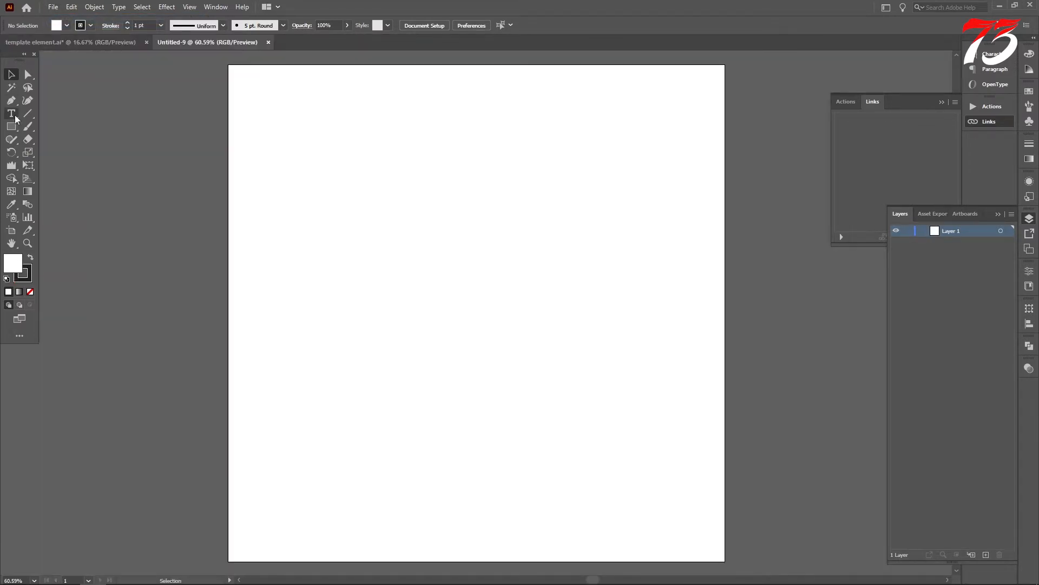
click(393, 140)
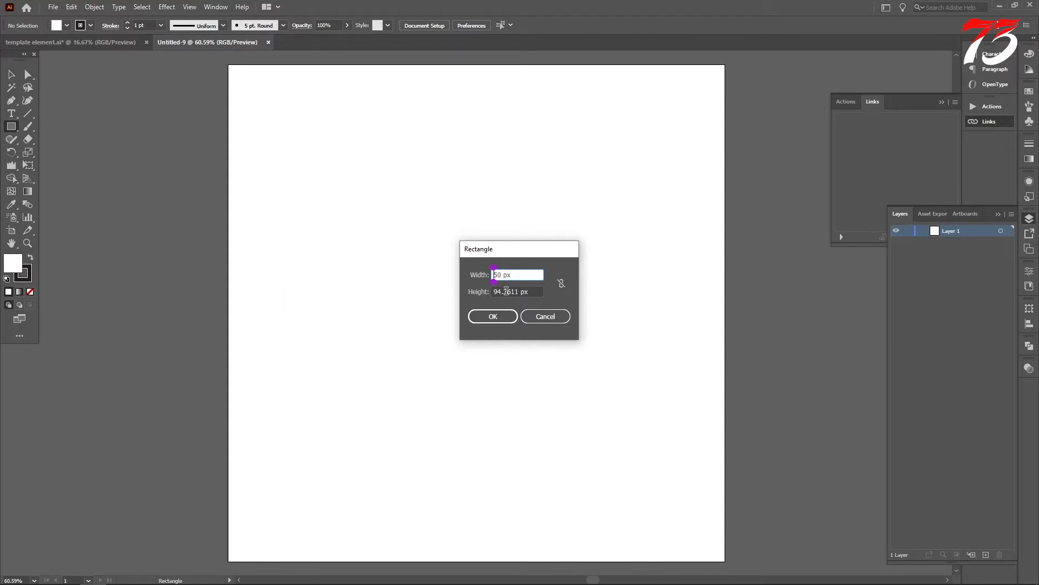
key(Tab)
text(50)
key(Return)
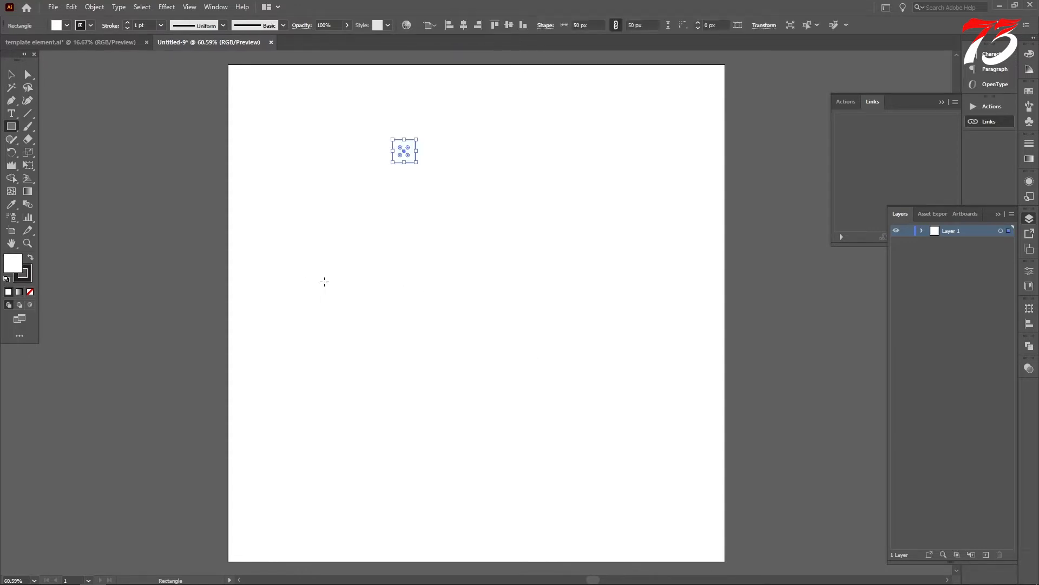
Fill the small square red with no stroke and align it to the artboard's top-left corner
click(77, 26)
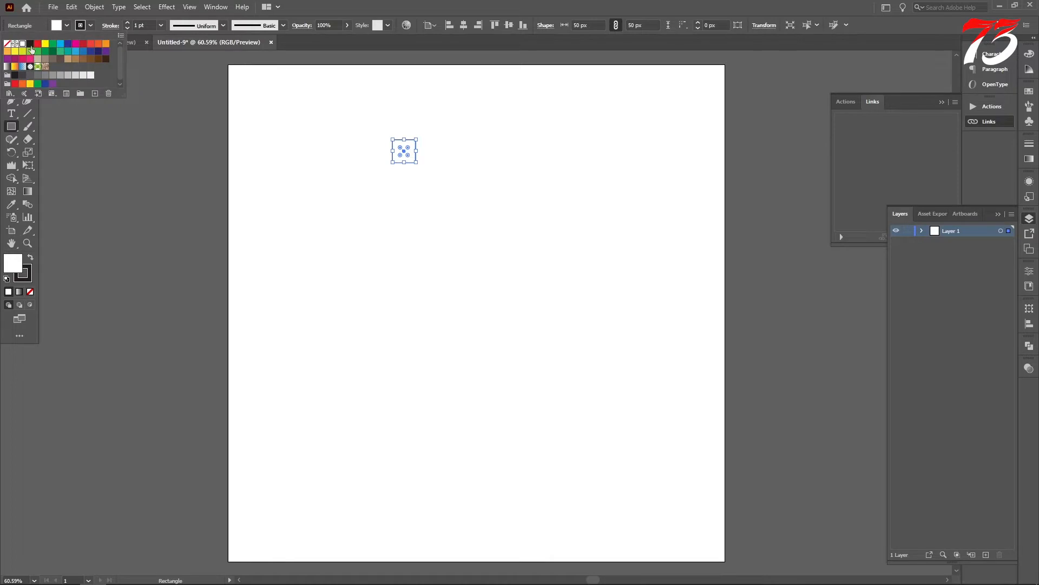
click(37, 43)
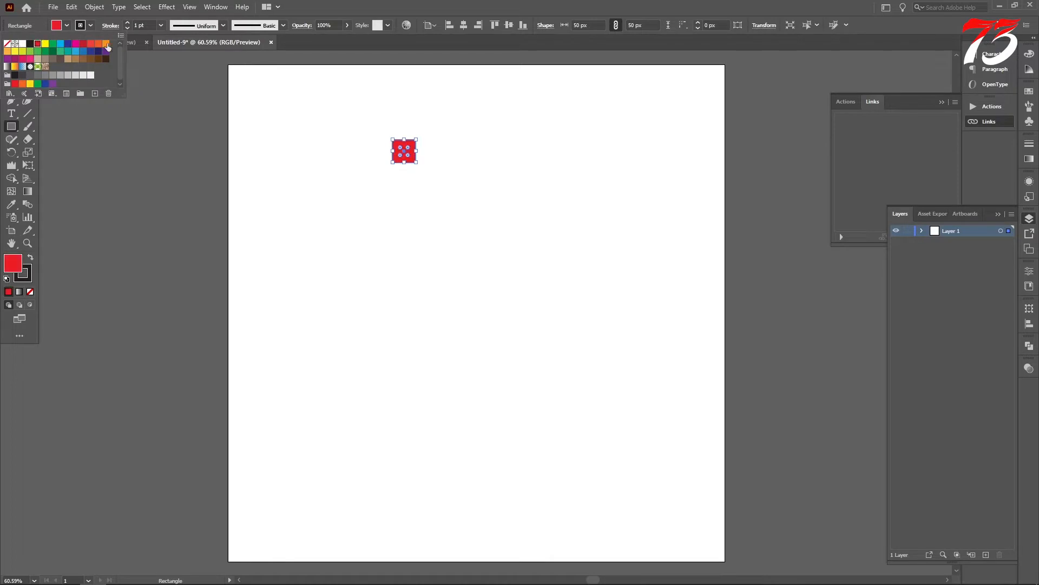
click(7, 43)
click(449, 25)
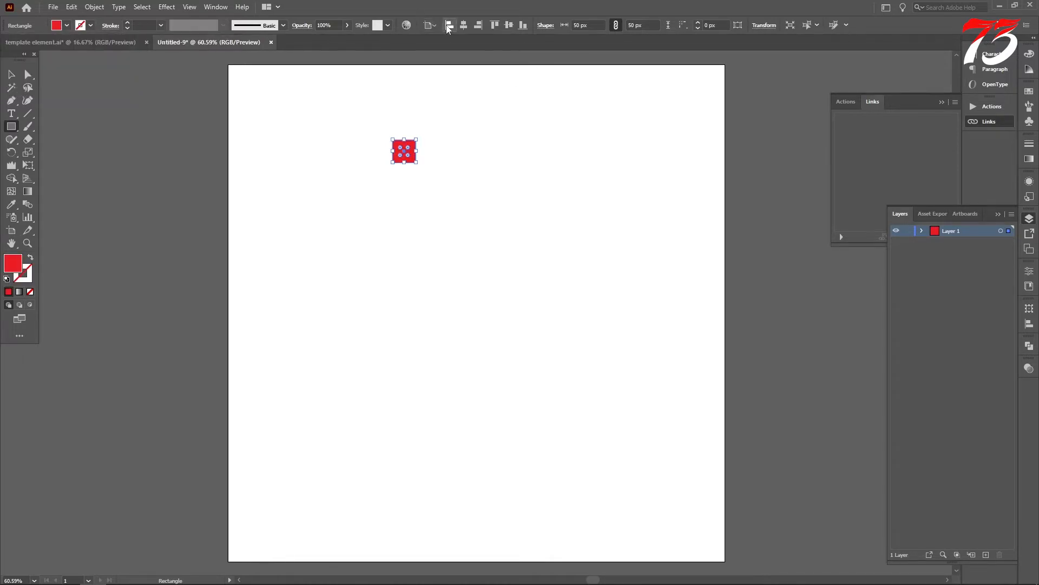
click(494, 25)
scroll(402, 159, up, 1)
click(321, 167)
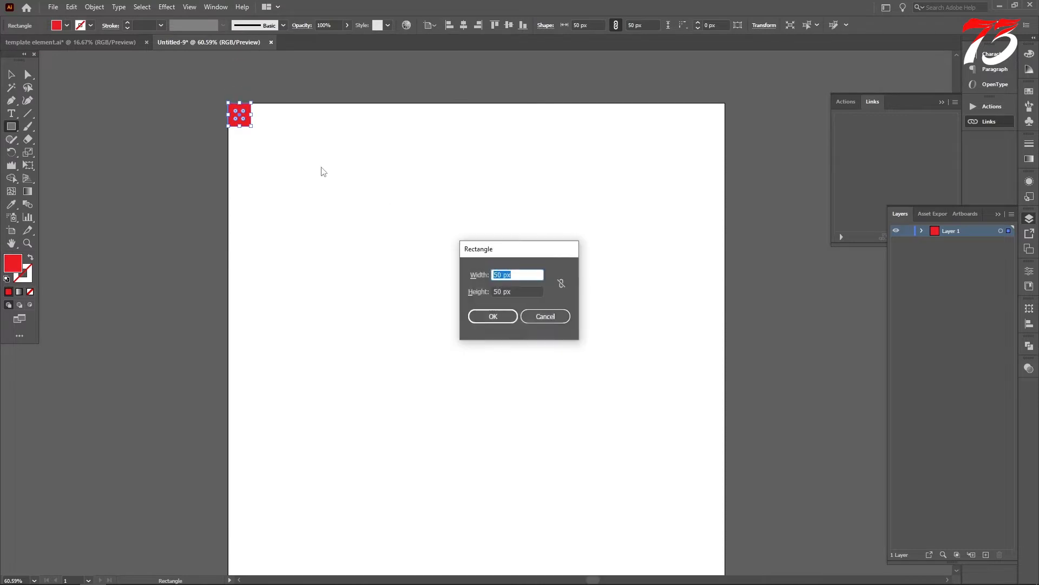
click(536, 317)
Duplicate the red square and align the copy to the artboard's bottom-right corner
click(12, 76)
scroll(266, 98, down, 2)
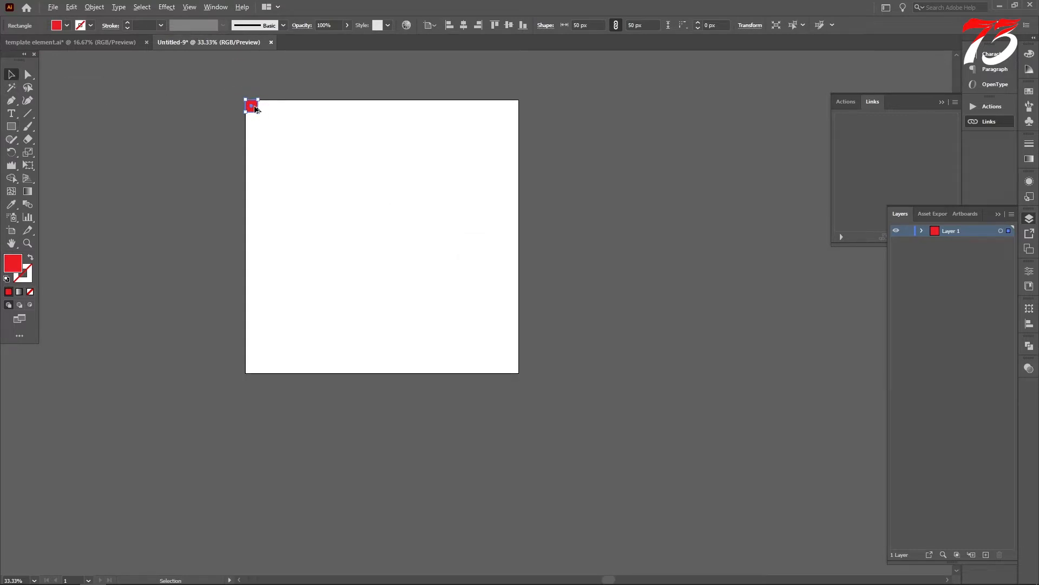
alt+drag(256, 110, 334, 203)
click(523, 25)
click(478, 25)
Show the rulers and place a horizontal and a vertical guide along the inner edges of the top-left square
scroll(249, 87, up, 4)
scroll(146, 75, up, 2)
scroll(160, 124, up, 1)
drag(164, 138, 203, 177)
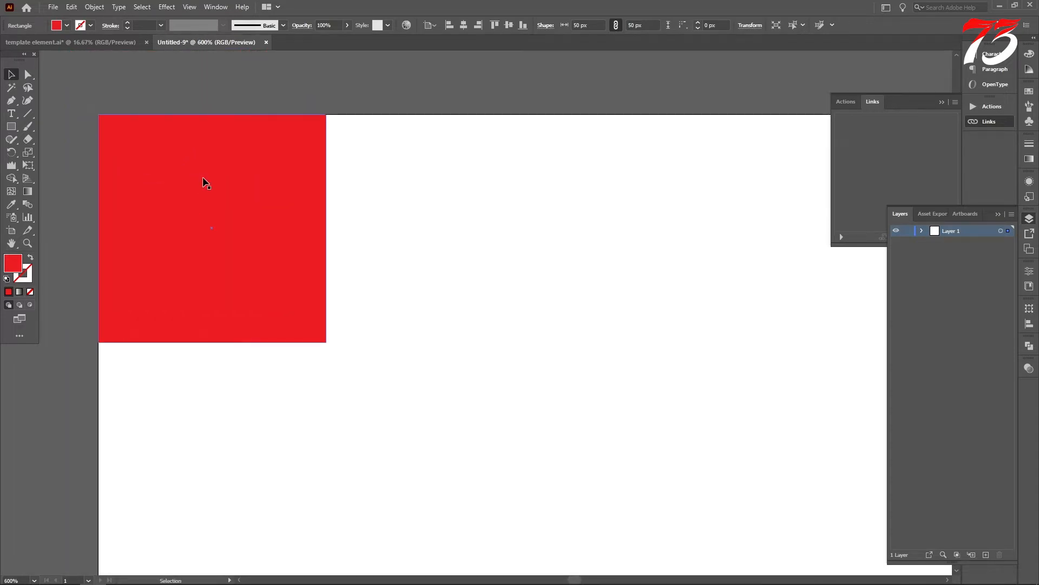
key(ctrl+r)
drag(413, 60, 332, 341)
drag(407, 54, 327, 157)
Place a vertical and a horizontal guide at 1030 px along the inner edges of the bottom-right square
key(alt)
key(ctrl+0)
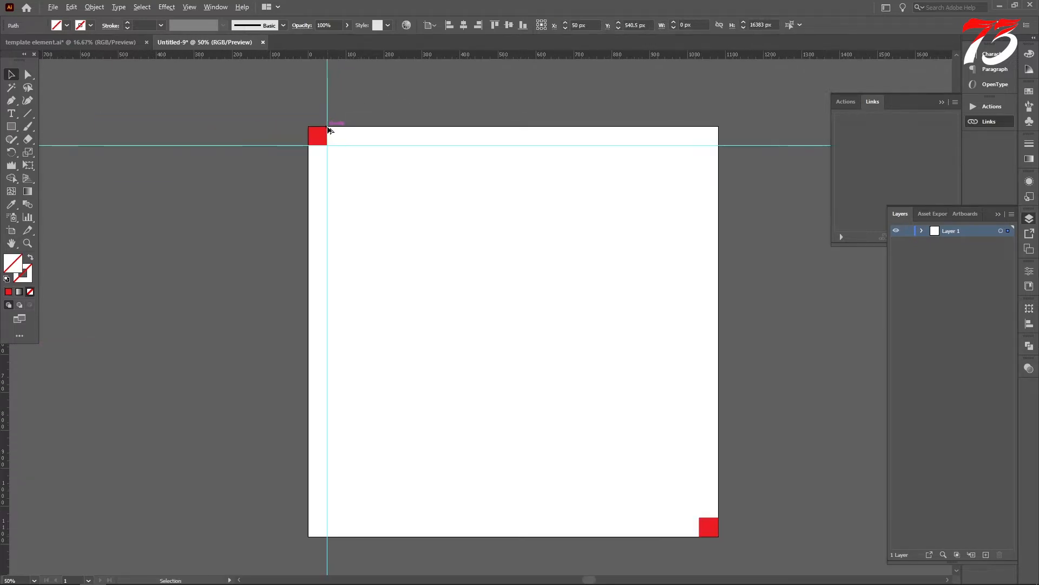
scroll(452, 208, up, 10)
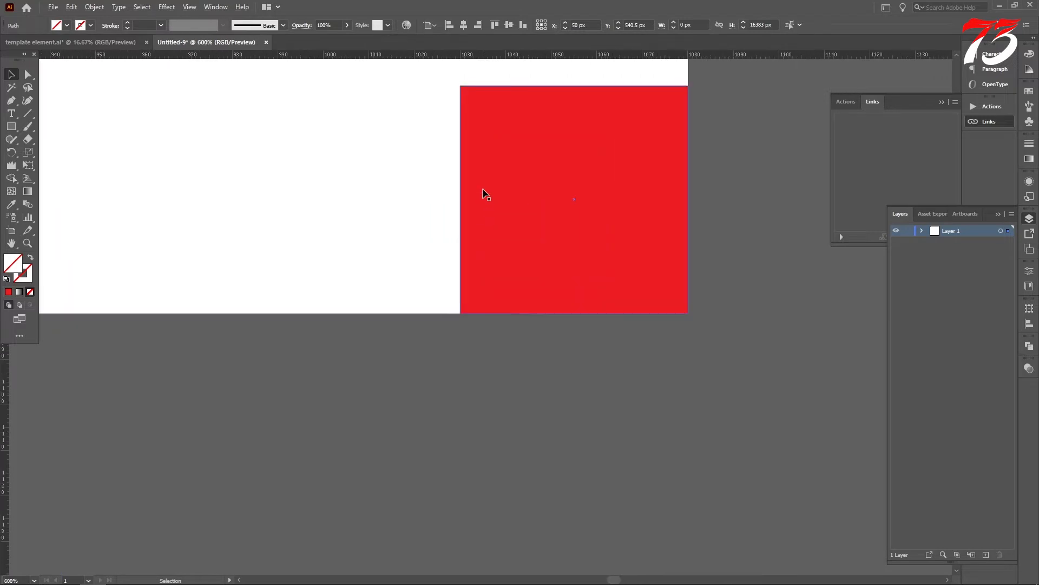
key(alt)
drag(441, 57, 460, 155)
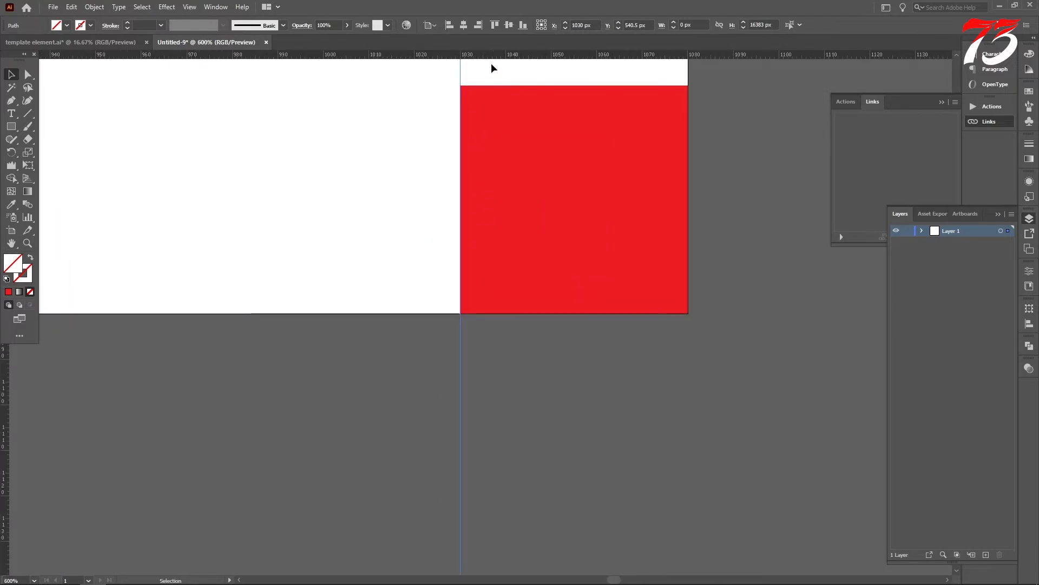
drag(488, 56, 493, 85)
Delete both red corner squares, leaving only the margin guides on the artboard
scroll(536, 155, down, 7)
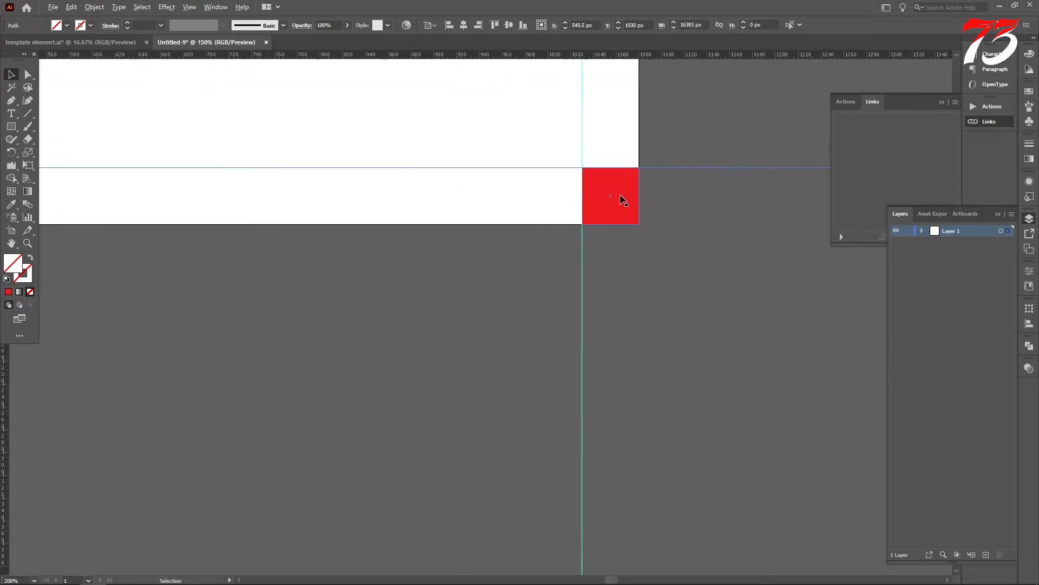
click(621, 198)
key(Delete)
scroll(573, 230, down, 3)
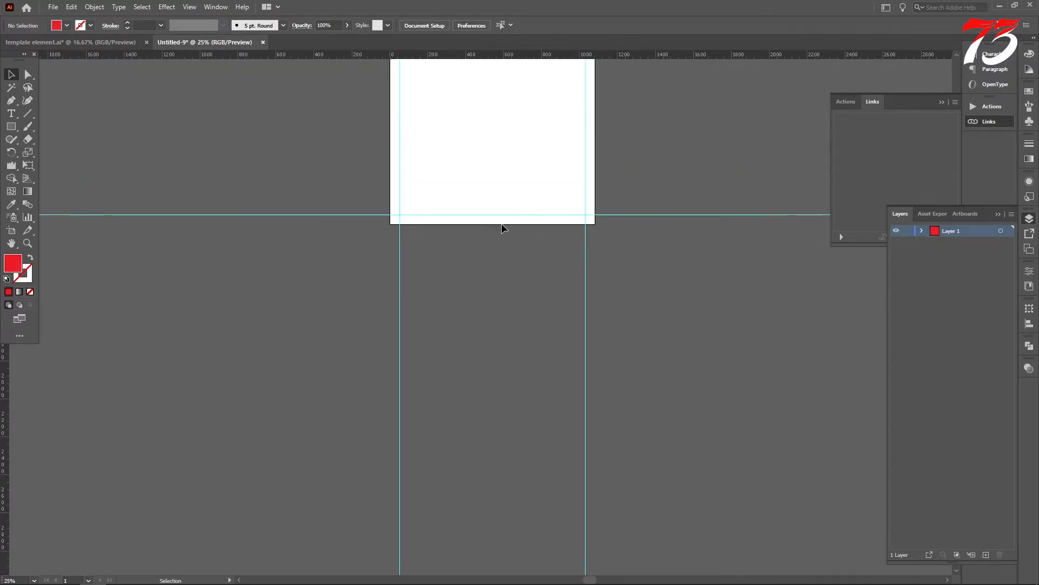
scroll(502, 224, up, 2)
scroll(394, 90, up, 4)
click(393, 85)
key(Delete)
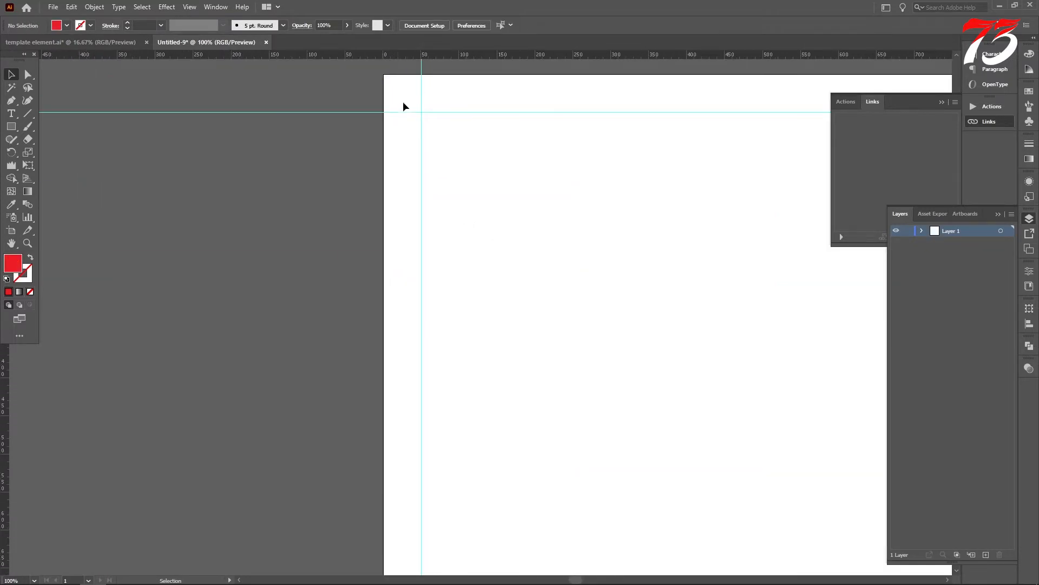
Lock Layer 1 with the margin guides and add a new layer above it
scroll(401, 145, down, 5)
key(slash)
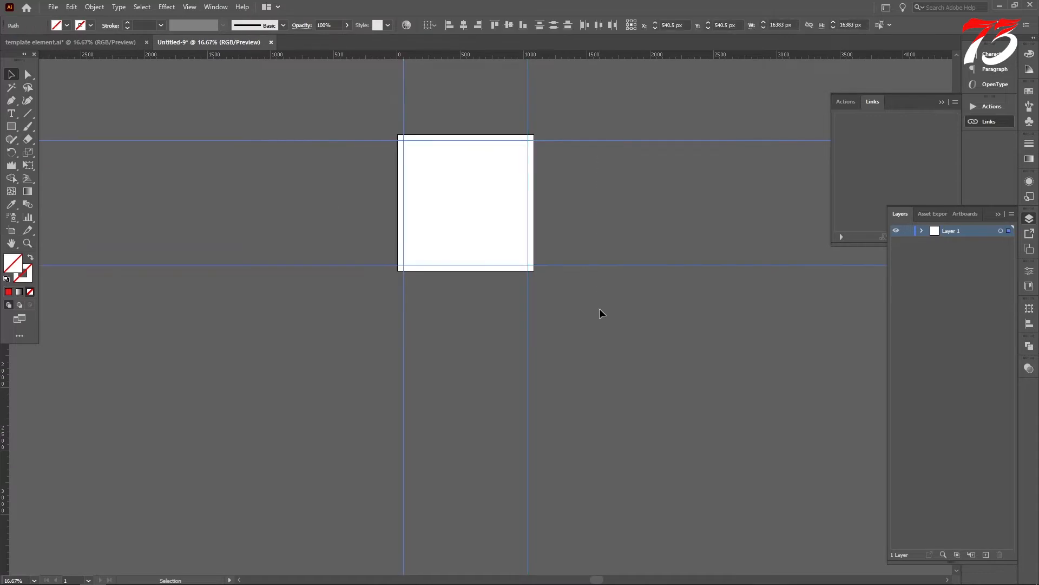
click(908, 232)
click(987, 554)
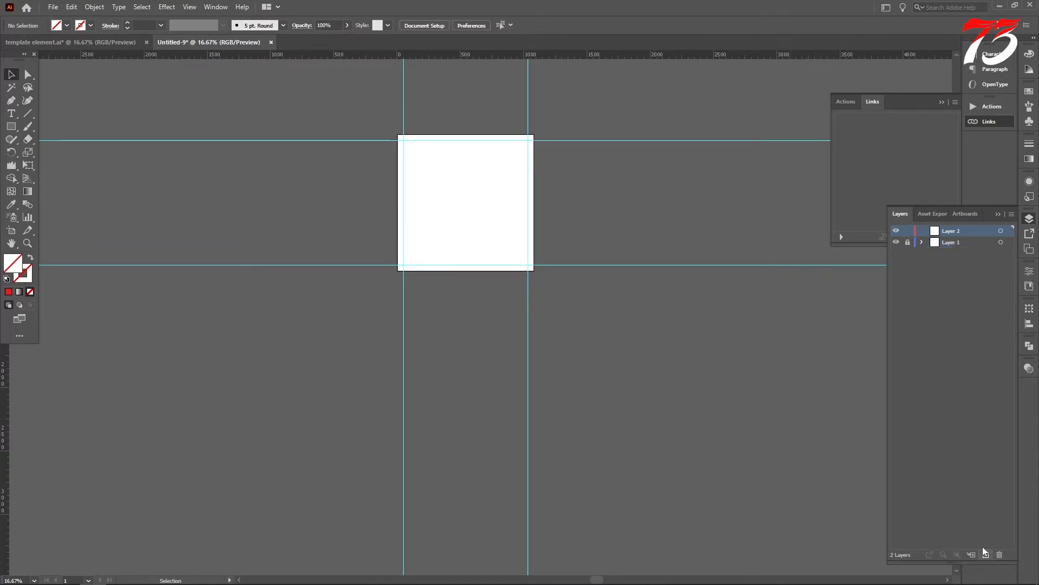
Bring the color swatches, small text elements and salad plate image from template element.ai into the new document beside the artboard
click(80, 43)
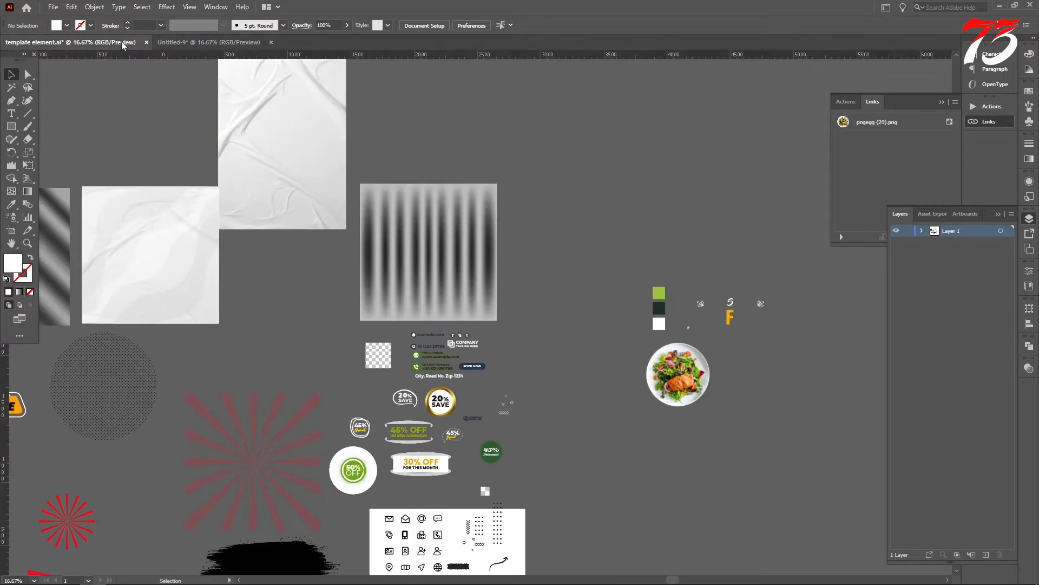
click(204, 42)
click(108, 43)
drag(783, 428, 616, 293)
drag(705, 388, 412, 59)
drag(236, 41, 661, 204)
click(674, 332)
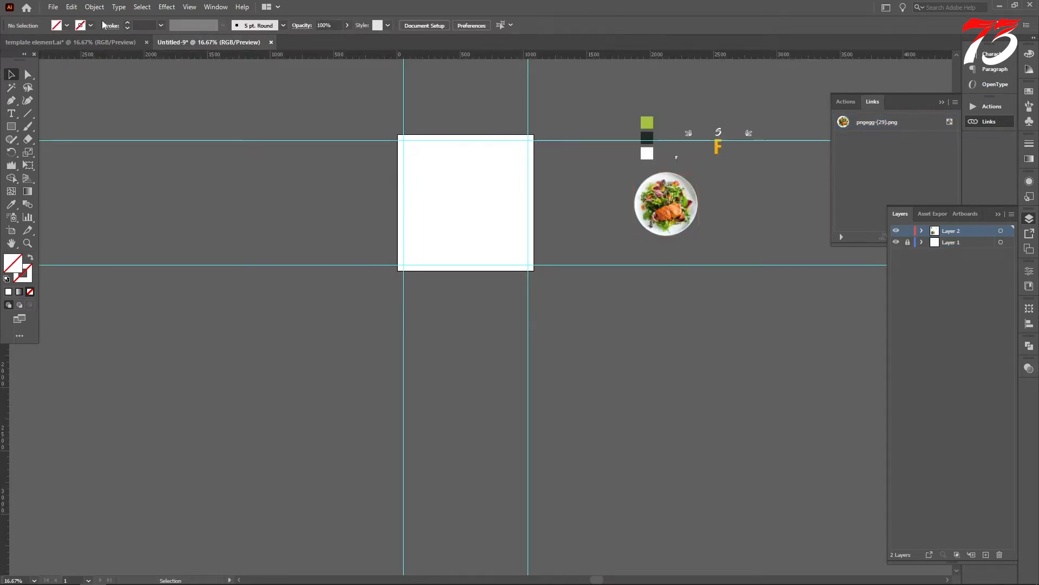
Bring the black brush stroke shape from template element.ai into the new document over the artboard
click(98, 43)
scroll(693, 208, down, 2)
scroll(445, 281, down, 1)
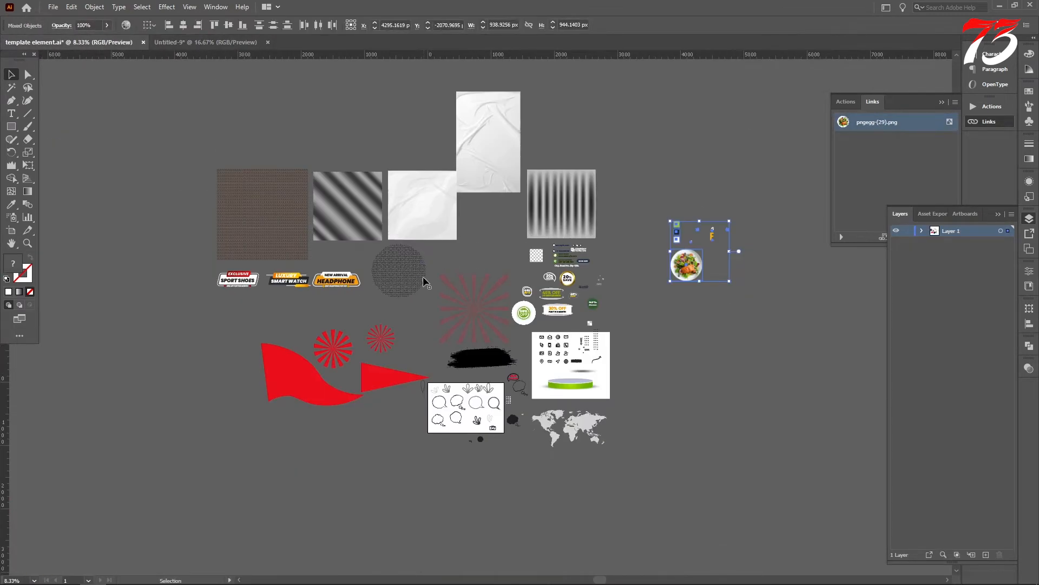
mouse_move(476, 357)
mouse_down()
mouse_move(282, 97)
mouse_move(216, 40)
mouse_move(428, 157)
mouse_move(468, 145)
mouse_move(485, 180)
mouse_move(593, 172)
mouse_up()
drag(466, 133, 469, 108)
click(230, 188)
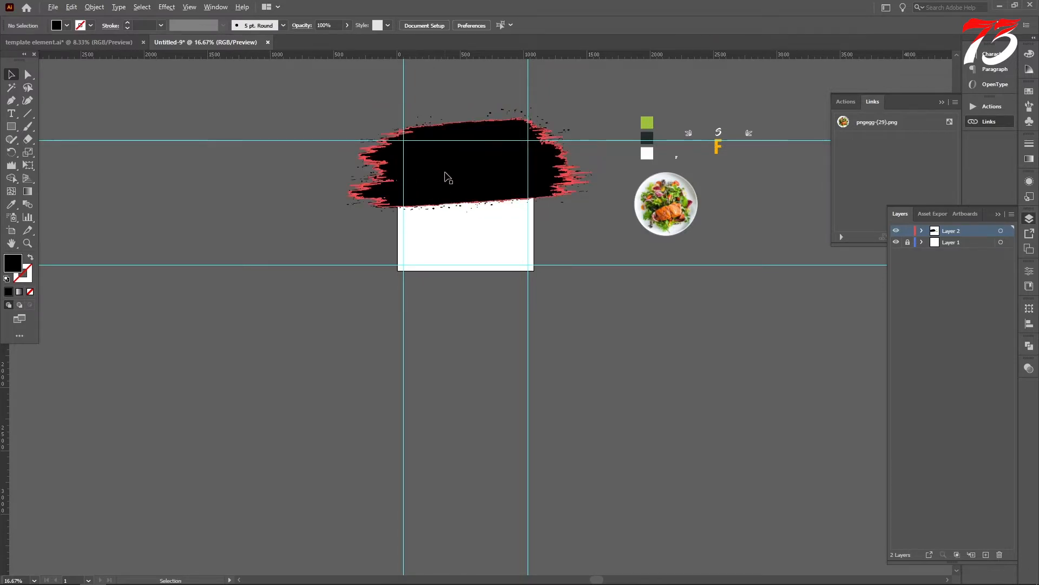
Center the black brush stroke horizontally over the upper part of the artboard and rotate it 180°
scroll(445, 173, up, 2)
drag(469, 178, 462, 182)
scroll(565, 195, down, 1)
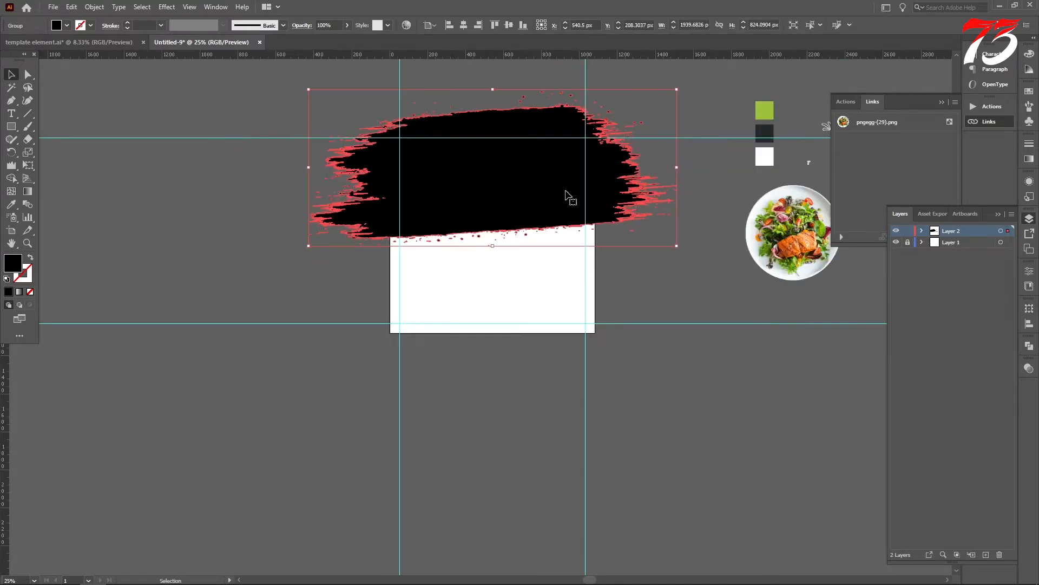
drag(524, 89, 333, 209)
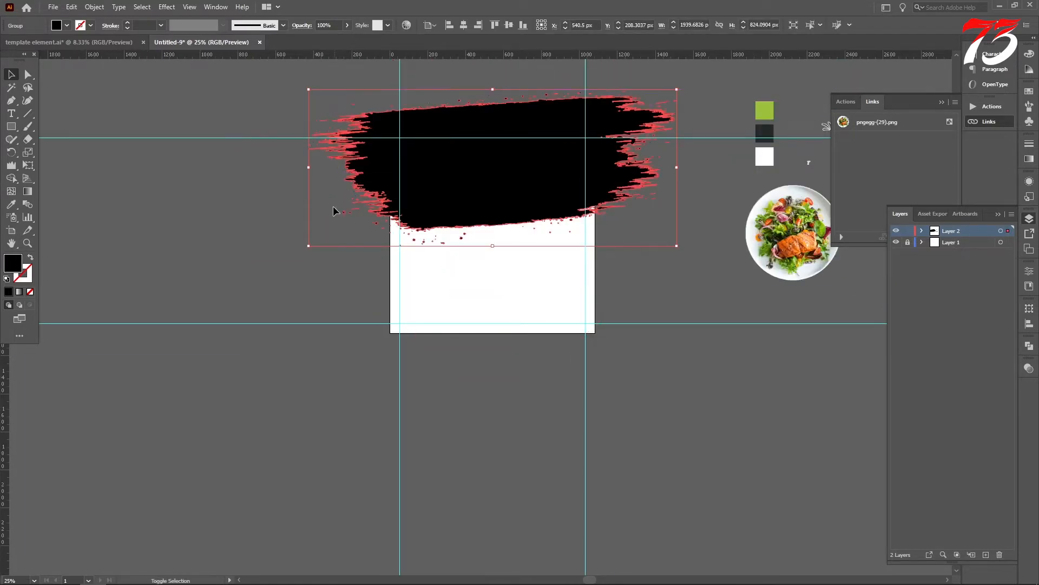
click(281, 235)
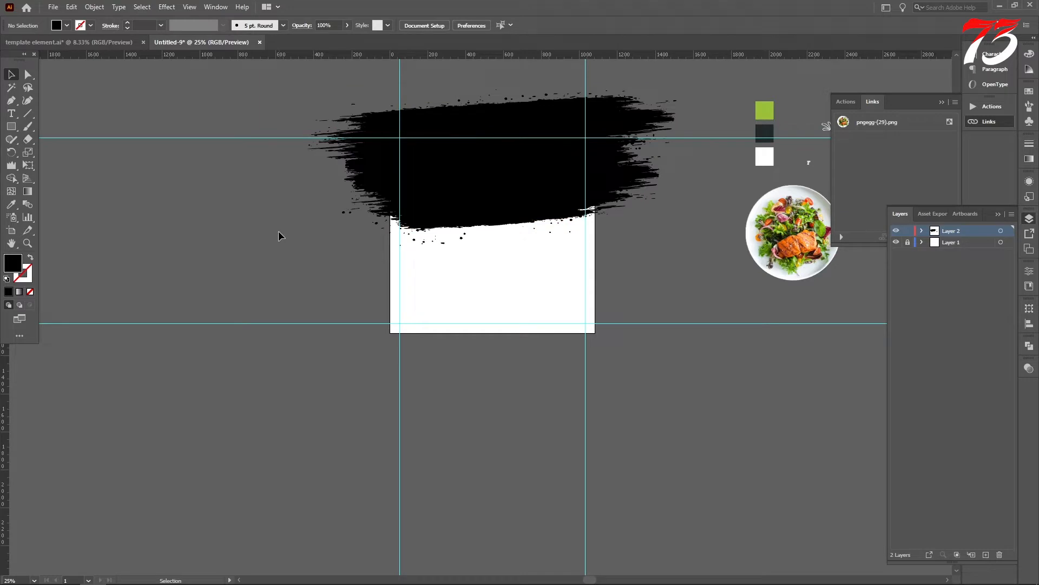
click(482, 219)
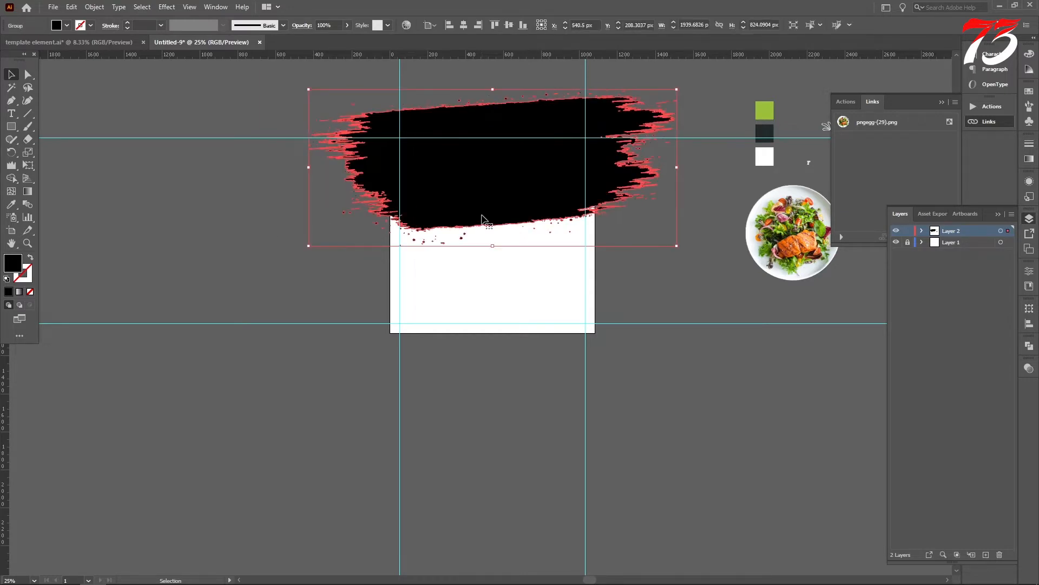
click(302, 253)
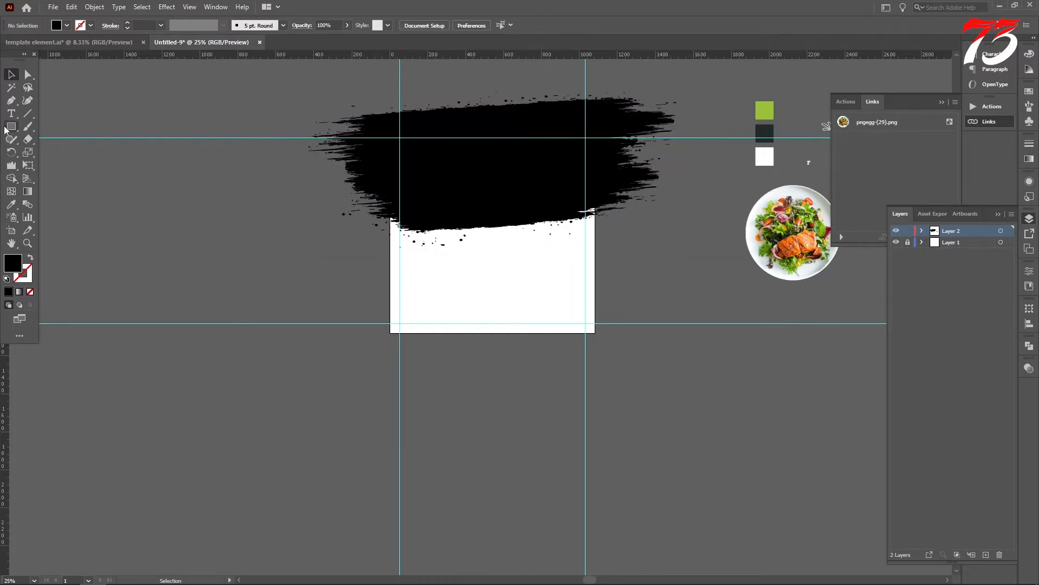
Draw a 1080 × 1080 px square and fill it with the color sampled from the dark swatch
click(321, 271)
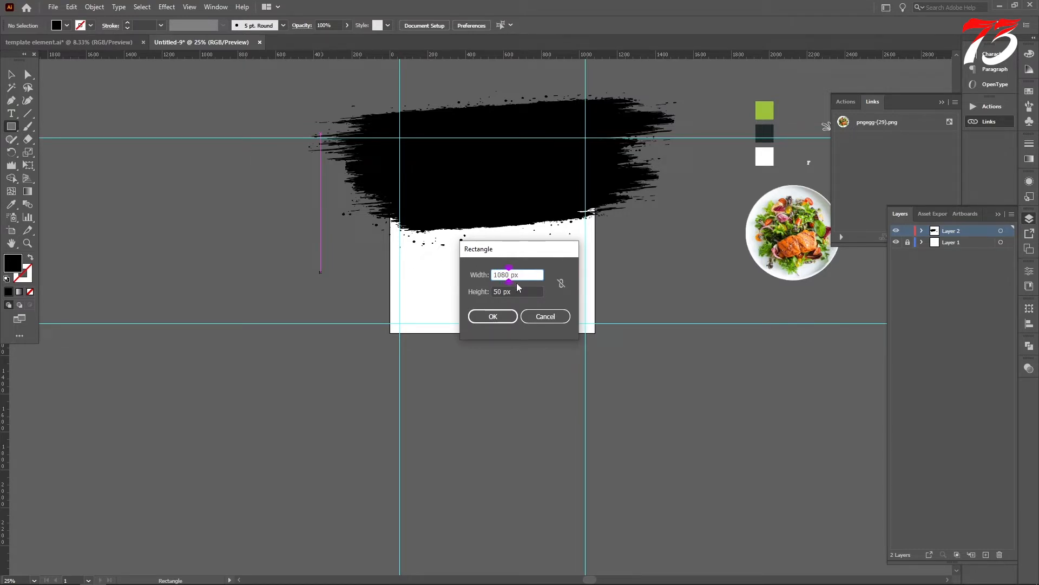
drag(498, 292, 432, 289)
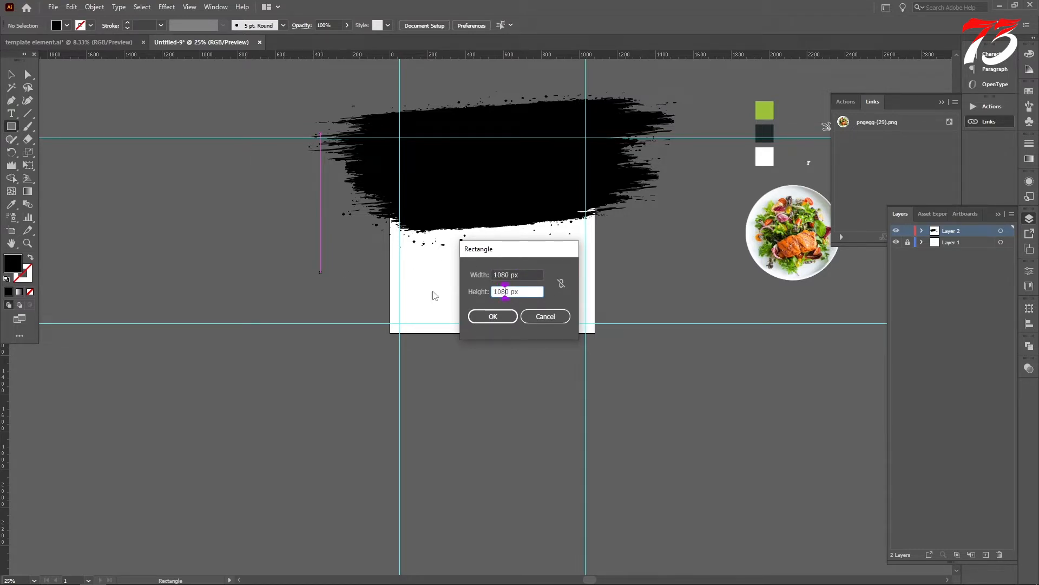
click(494, 317)
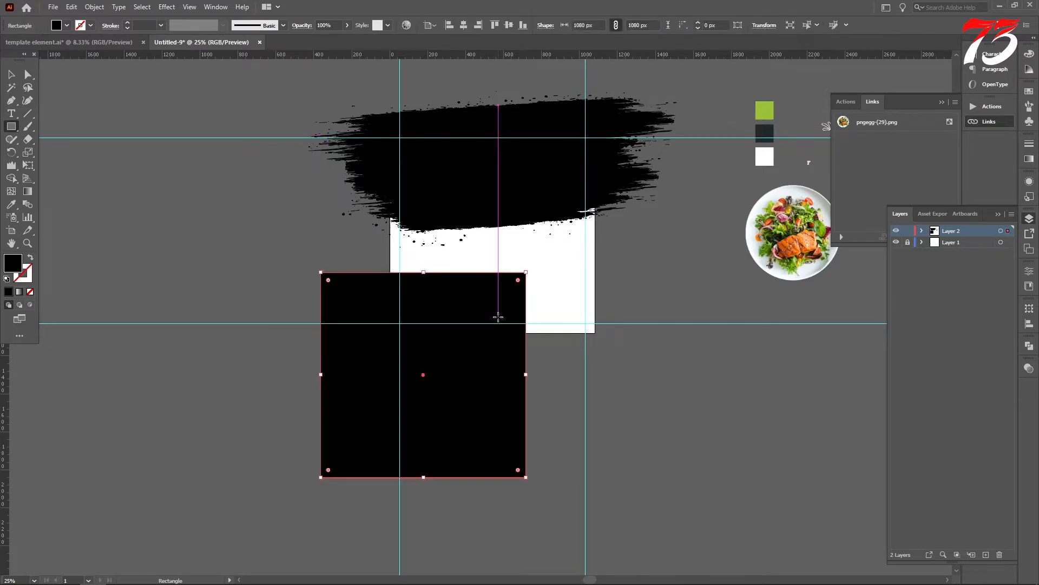
key(i)
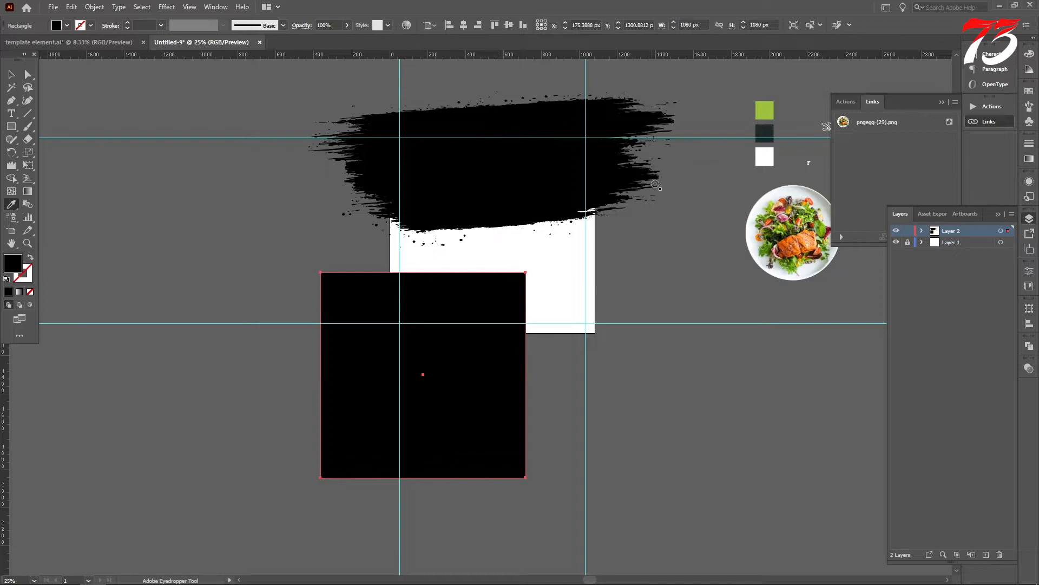
click(759, 137)
Align the dark square to the artboard's horizontal center and top edge, and send it behind the brush stroke
click(10, 76)
click(464, 25)
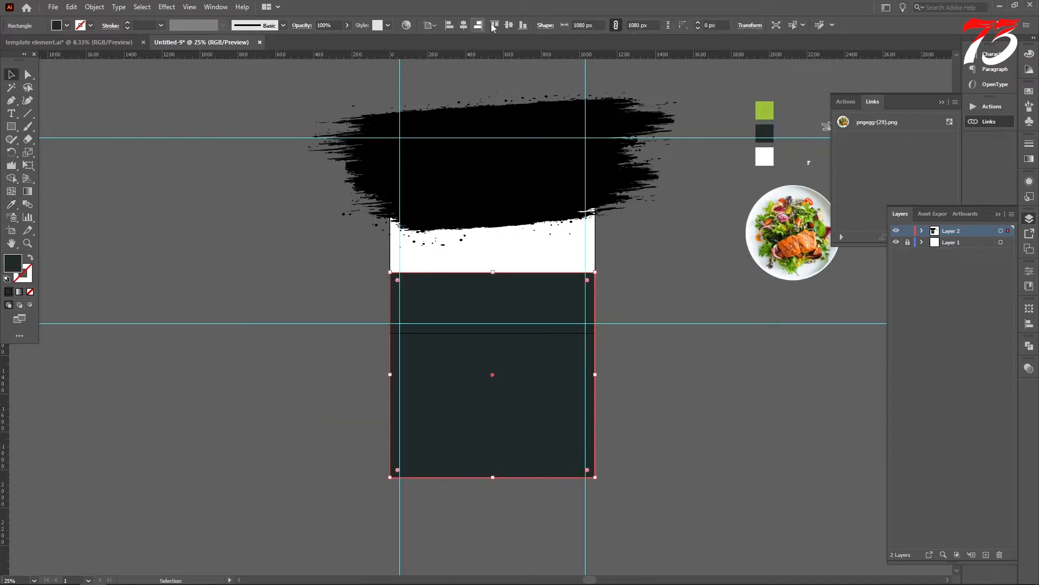
click(494, 25)
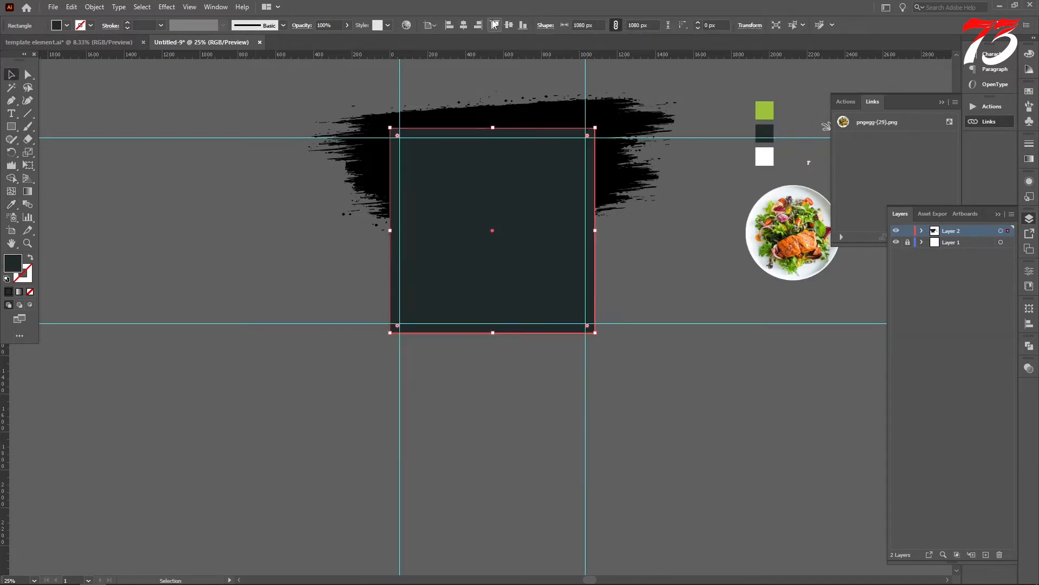
right_click(458, 180)
mouse_move(520, 383)
click(615, 408)
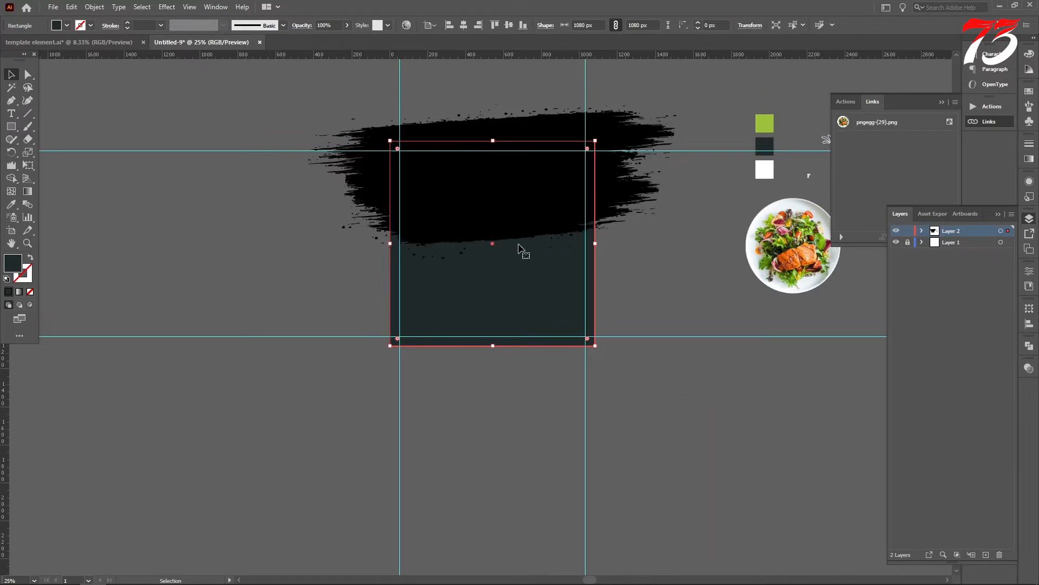
Recolor the black brush stroke with the green sampled from the swatch beside the artboard
scroll(518, 245, up, 1)
click(600, 148)
click(10, 205)
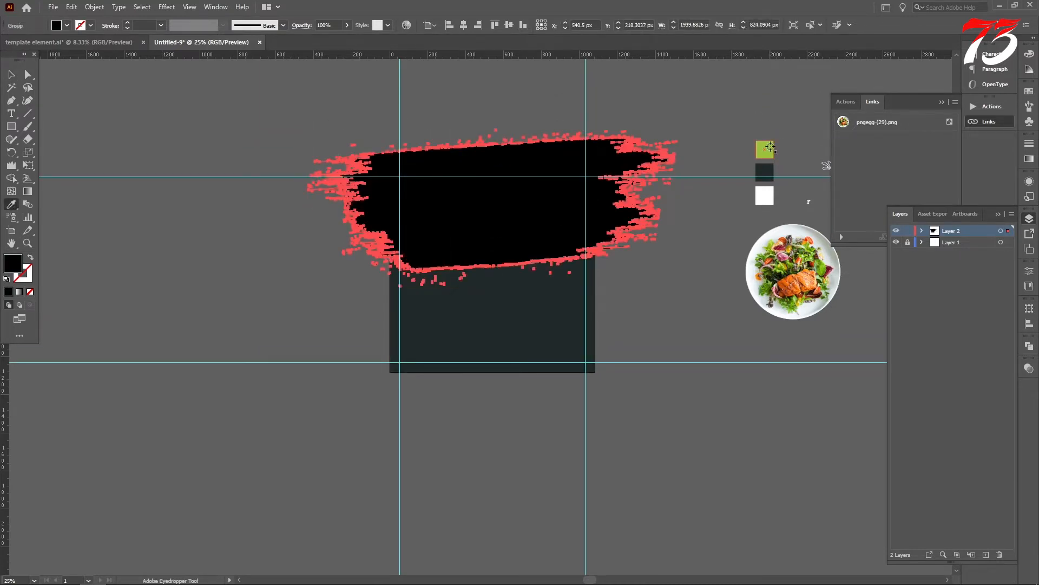
click(770, 147)
click(11, 76)
scroll(437, 225, up, 2)
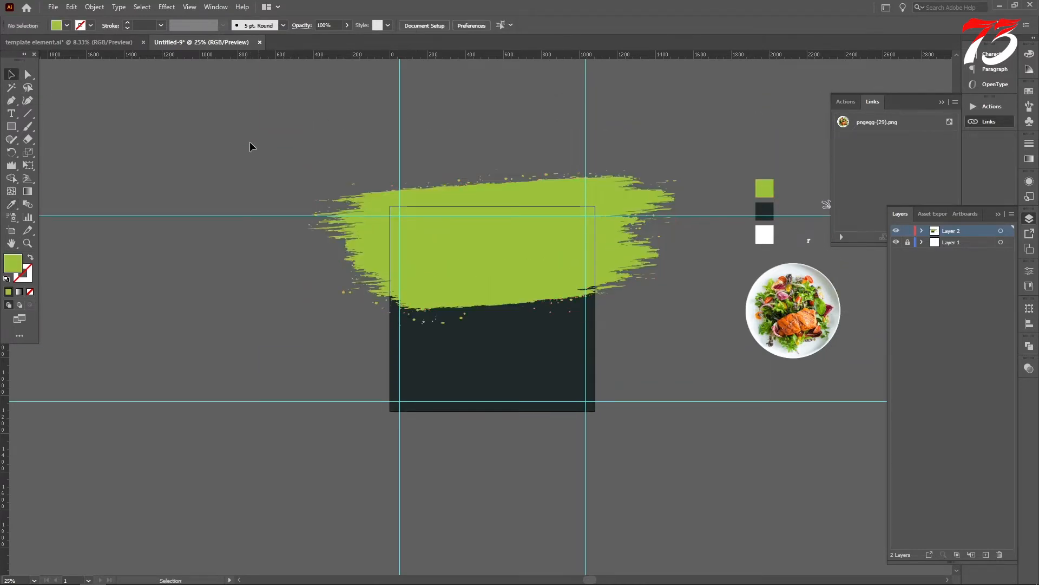
Cut away the large parts of the green brush stroke outside the artboard with the Shape Builder tool
drag(251, 144, 521, 355)
click(10, 178)
scroll(595, 270, up, 2)
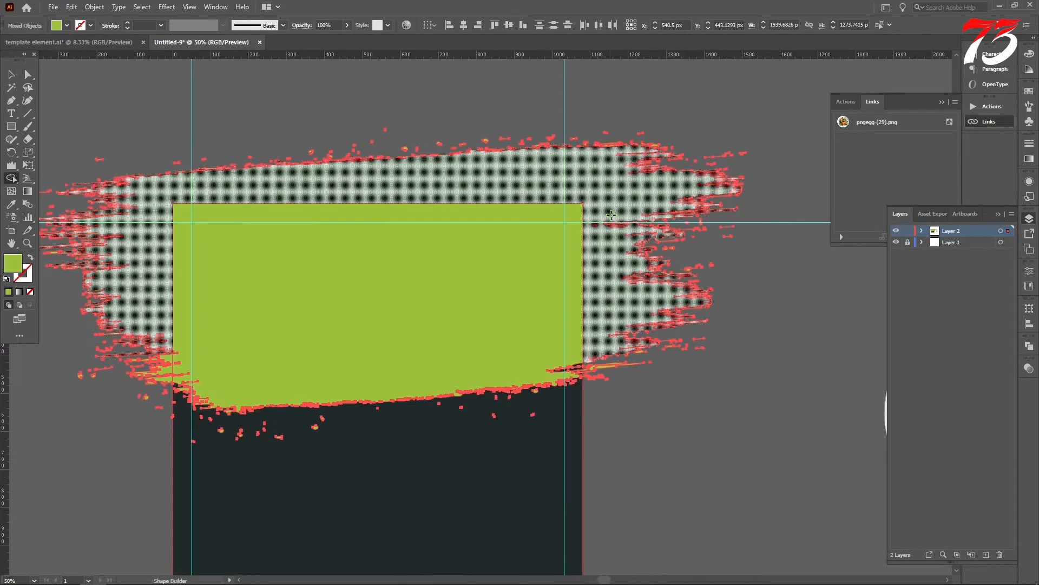
scroll(596, 397, up, 3)
alt+click(585, 181)
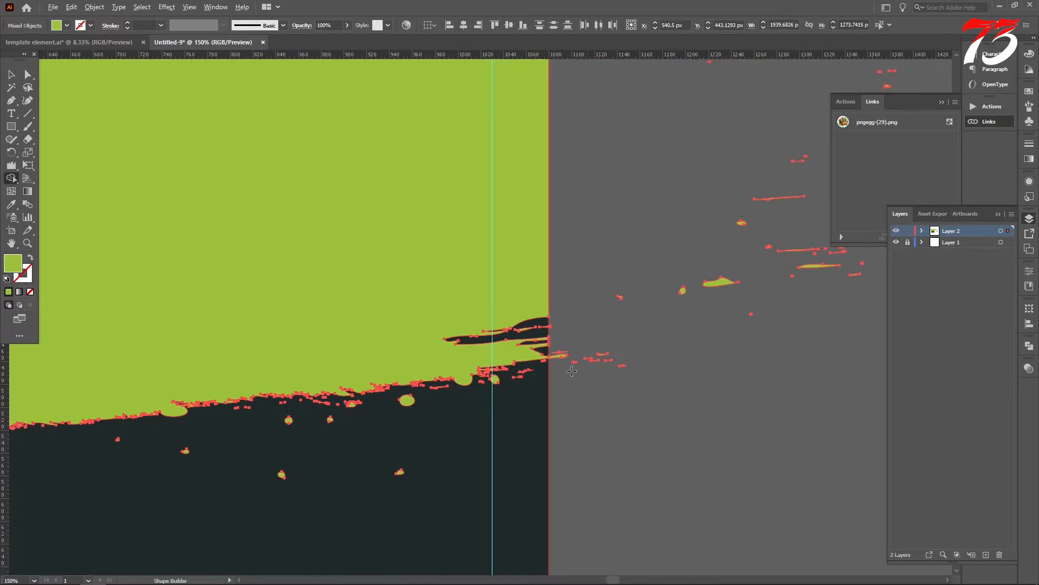
Remove the remaining brush stroke slivers that cross the artboard's right and left edges with the Shape Builder tool
scroll(572, 371, up, 3)
scroll(594, 279, down, 5)
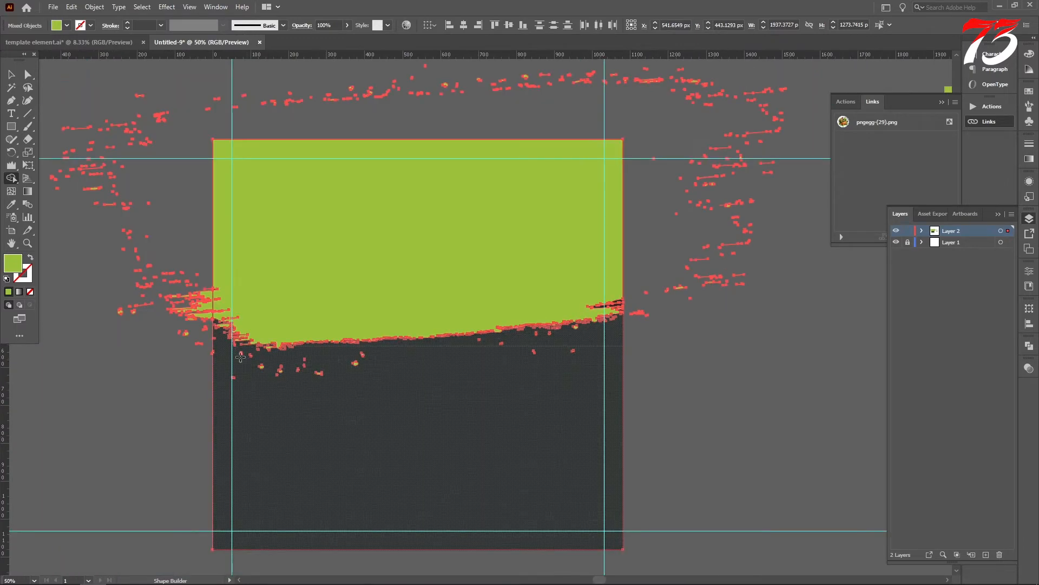
scroll(246, 246, up, 4)
drag(231, 382, 231, 385)
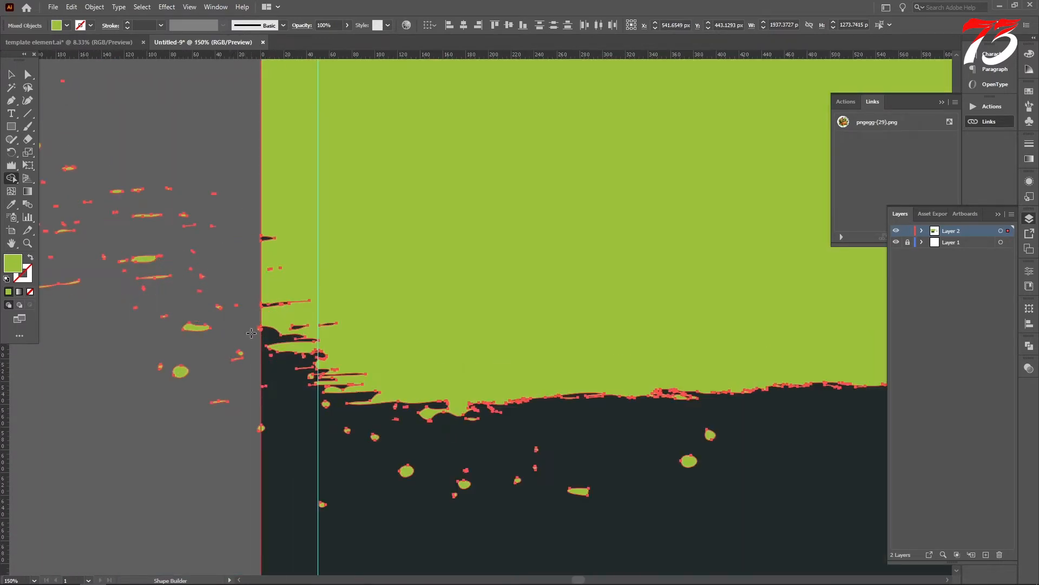
scroll(251, 352, up, 4)
scroll(282, 307, down, 10)
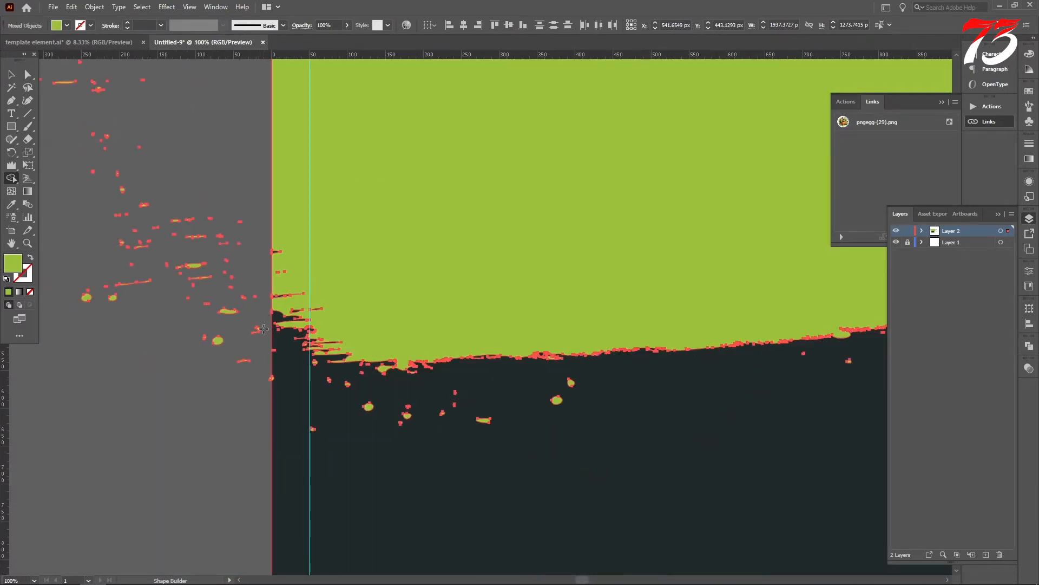
scroll(261, 331, down, 8)
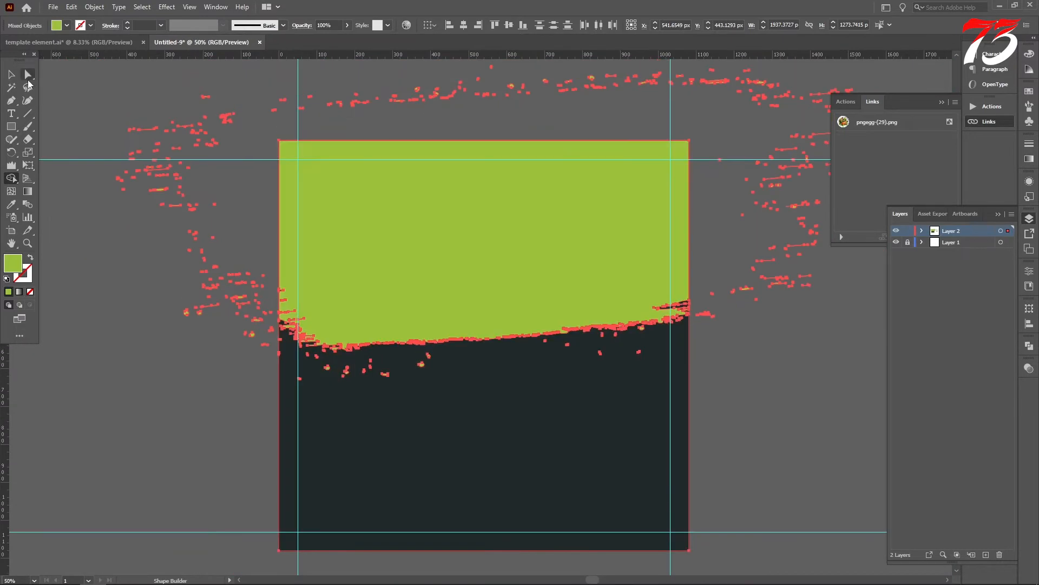
Select the trimmed green brush stroke and ungroup it
click(14, 75)
scroll(369, 208, down, 2)
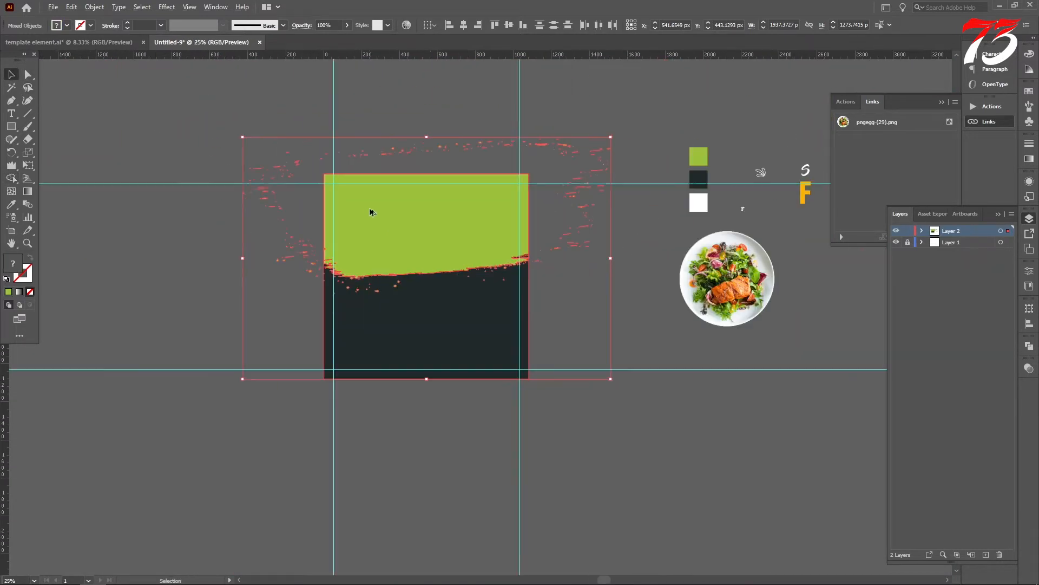
click(576, 293)
click(571, 203)
right_click(571, 199)
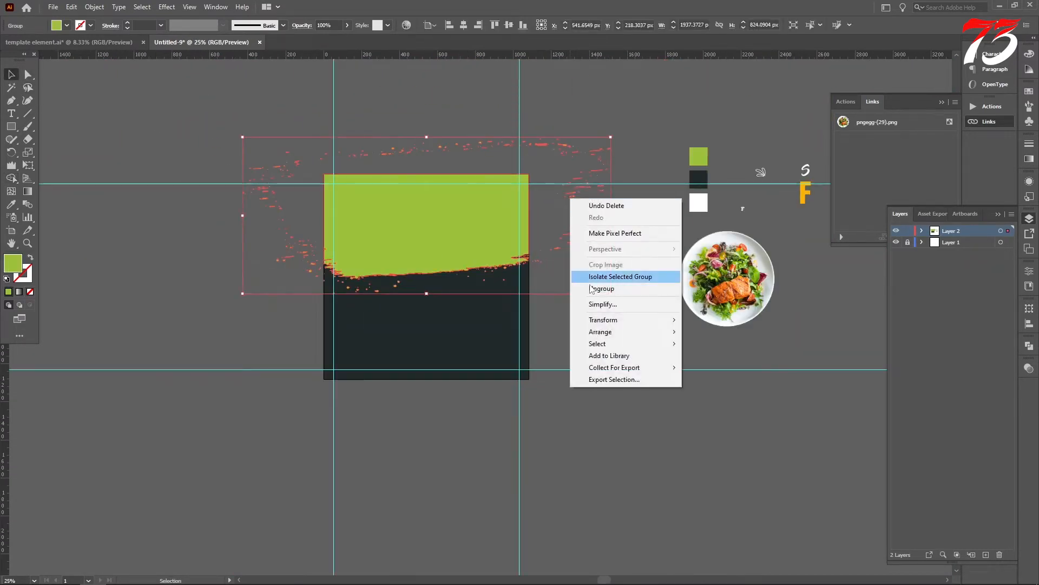
click(600, 292)
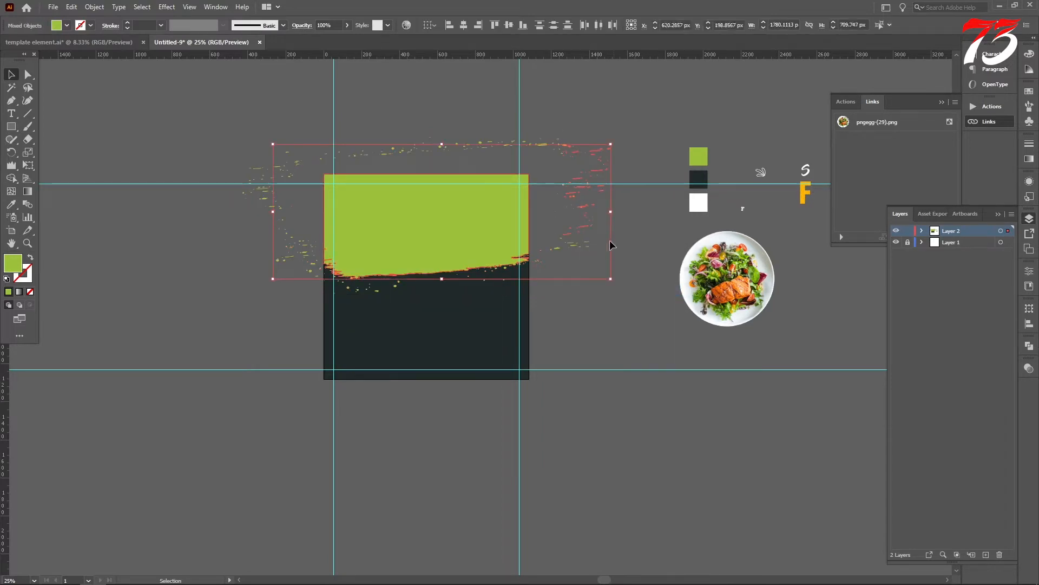
Try to select the stray green specks outside the artboard separately from the brush stroke
click(587, 187)
click(594, 152)
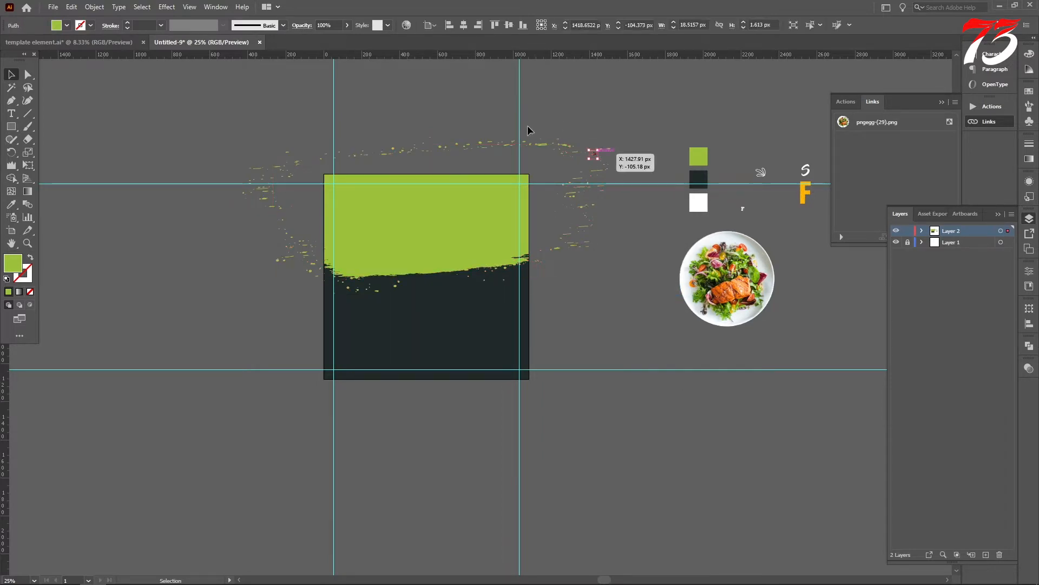
click(587, 155)
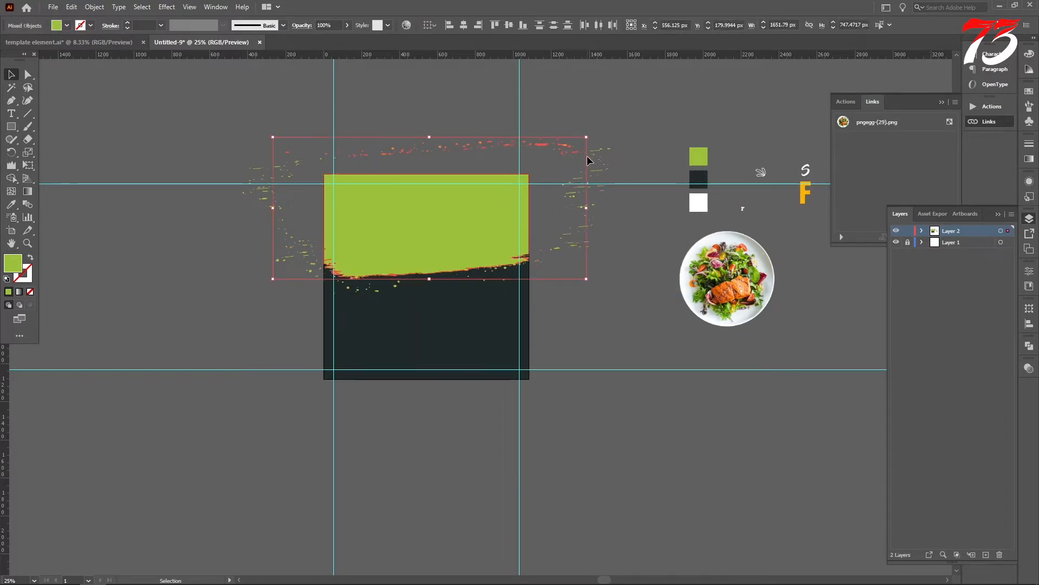
right_click(376, 145)
click(411, 193)
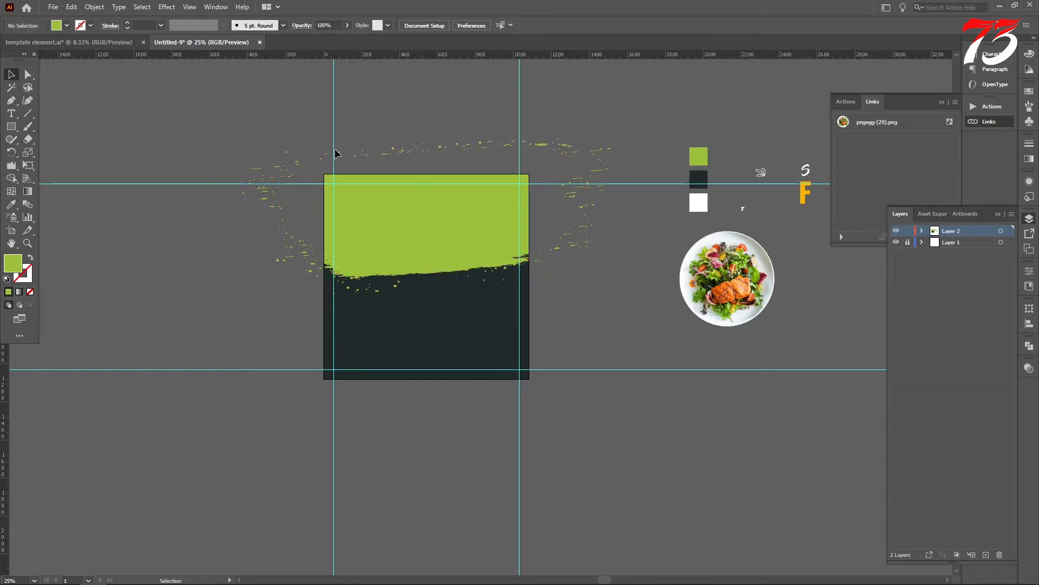
Erase the stray green specks above and to the right of the artboard with an enlarged Eraser
click(28, 139)
scroll(390, 145, up, 3)
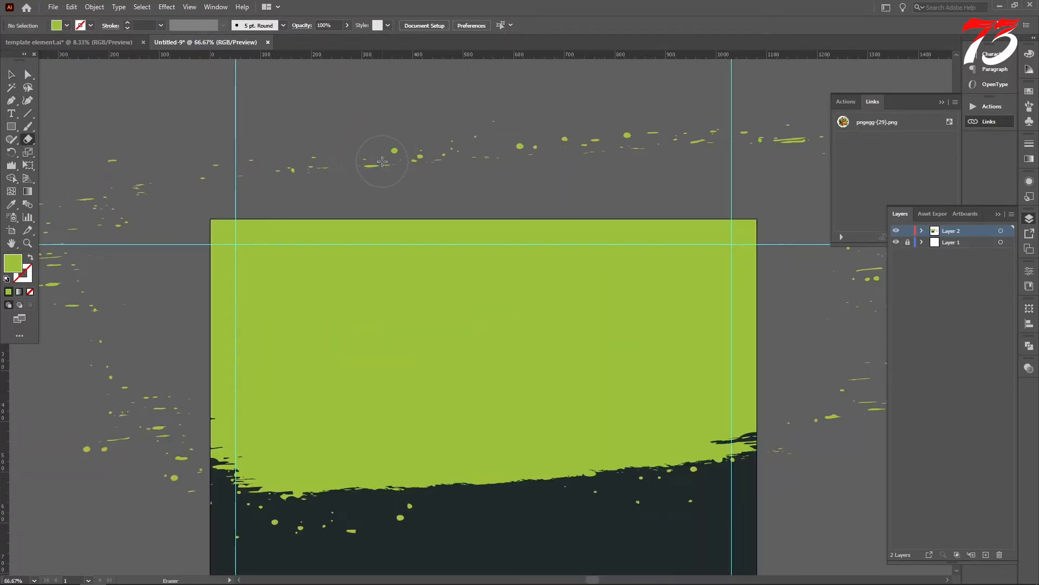
key(bracketright)
key(bracketright)
key(bracketright)
key(bracketright)
key(bracketleft)
key(bracketleft)
key(bracketleft)
key(bracketleft)
scroll(299, 148, down, 1)
mouse_move(293, 142)
mouse_down()
mouse_move(473, 120)
mouse_move(663, 106)
mouse_move(748, 127)
mouse_move(779, 266)
mouse_move(757, 390)
mouse_move(718, 230)
mouse_move(725, 130)
mouse_up()
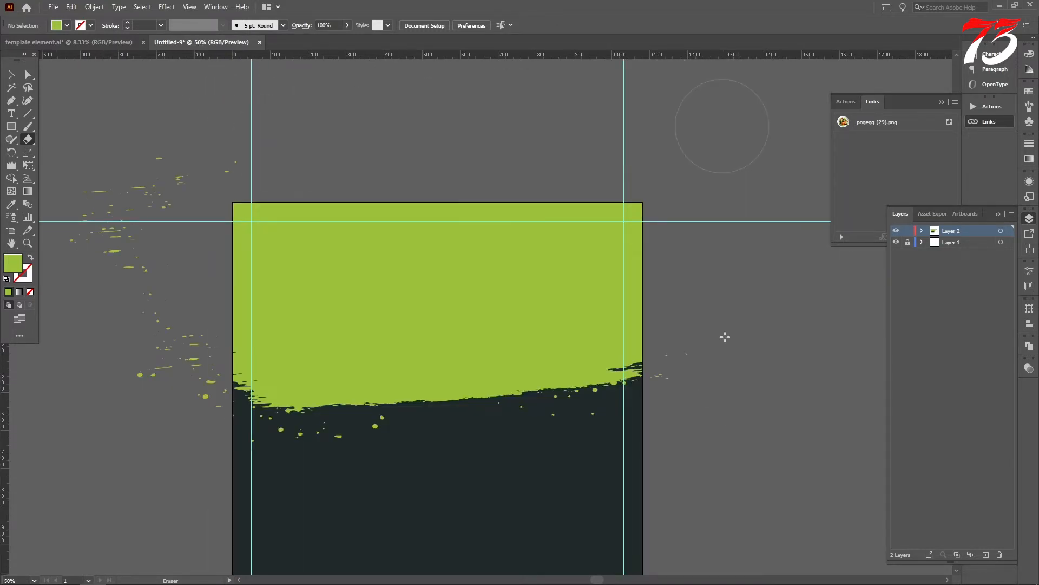
Erase the remaining green specks beside the artboard's right edge and along its left side
scroll(693, 382, up, 3)
scroll(689, 283, down, 4)
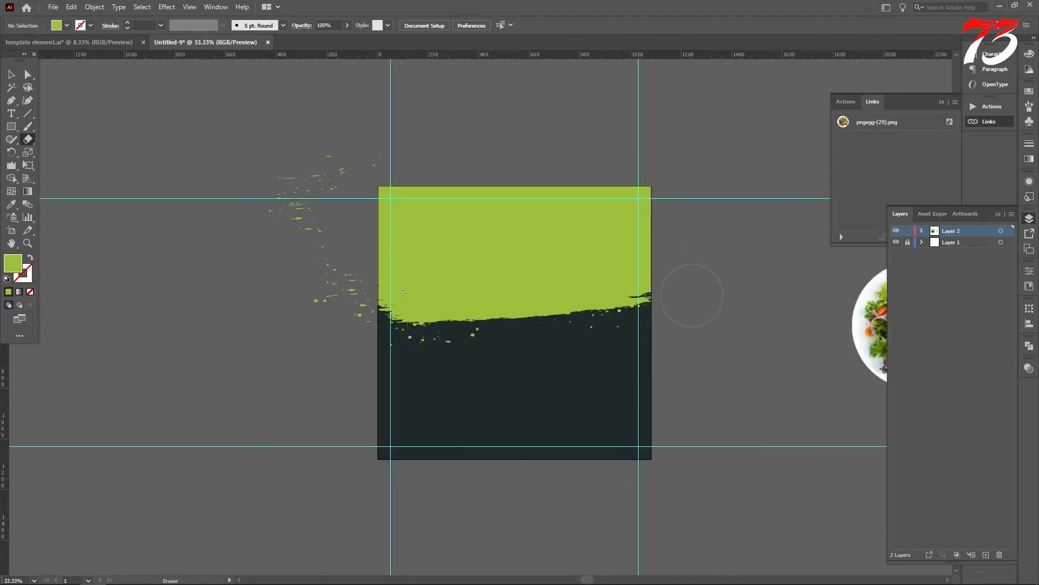
scroll(338, 205, up, 2)
mouse_move(375, 89)
mouse_down()
mouse_move(239, 267)
mouse_move(295, 343)
mouse_move(283, 167)
mouse_up()
scroll(353, 384, up, 3)
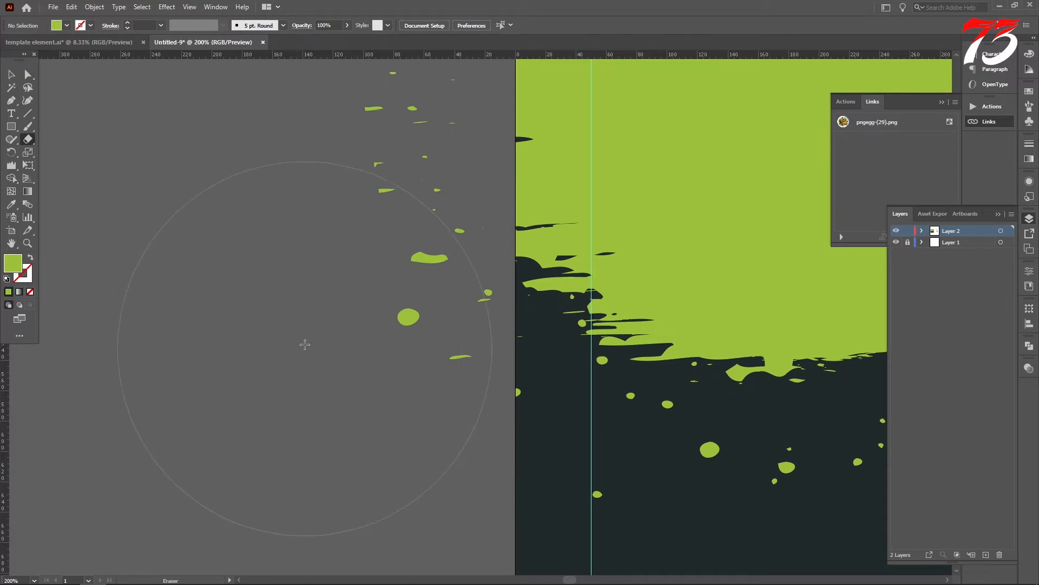
mouse_move(305, 345)
mouse_down()
mouse_move(292, 158)
mouse_move(283, 297)
mouse_up()
scroll(285, 297, down, 3)
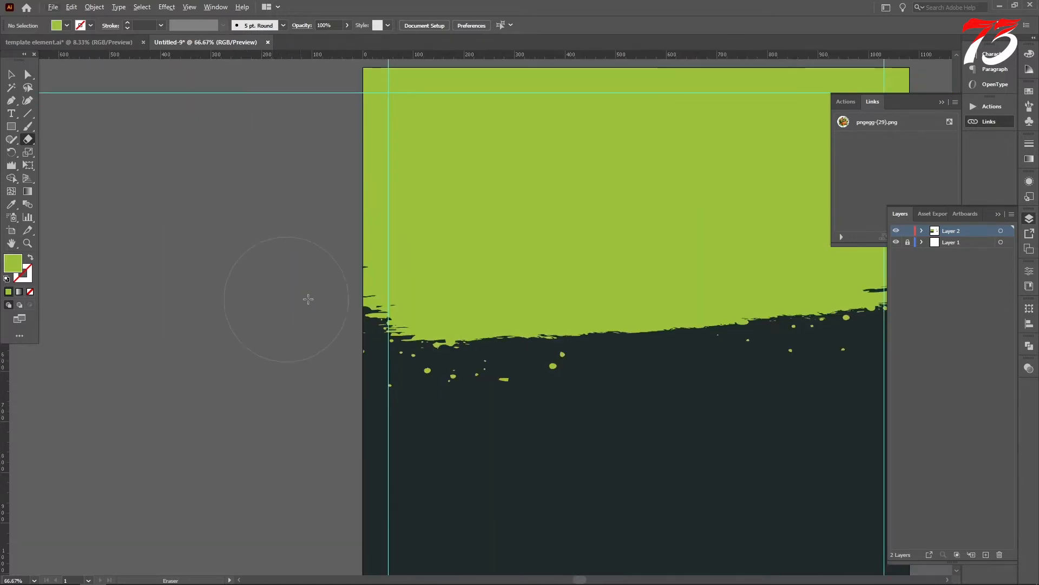
Lock the dark background square and select the green brush stroke pieces on the artboard
scroll(347, 287, down, 3)
key(v)
click(452, 404)
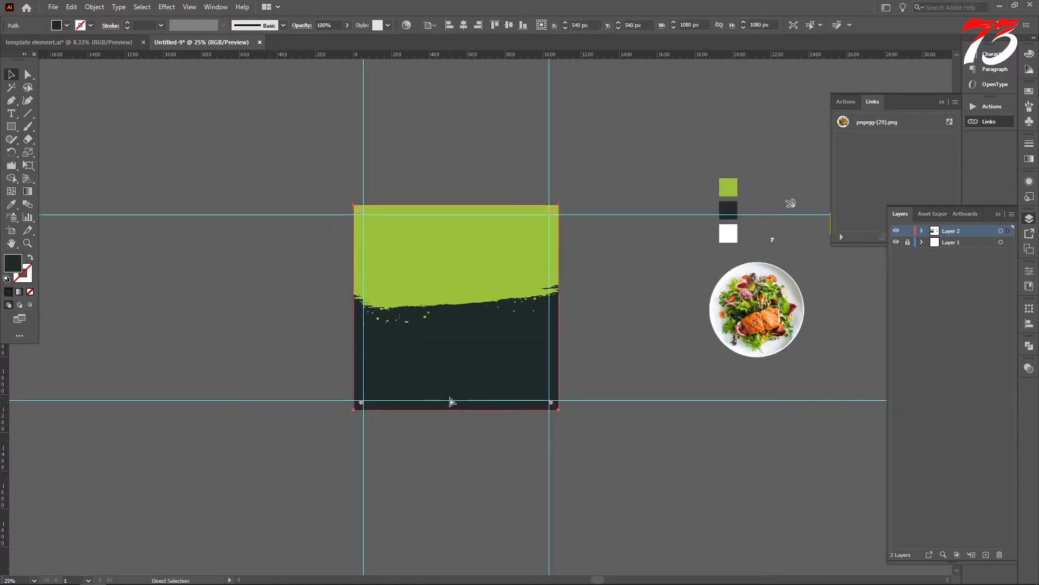
key(ctrl+2)
mouse_move(325, 184)
mouse_down()
mouse_move(597, 322)
mouse_move(615, 343)
mouse_up()
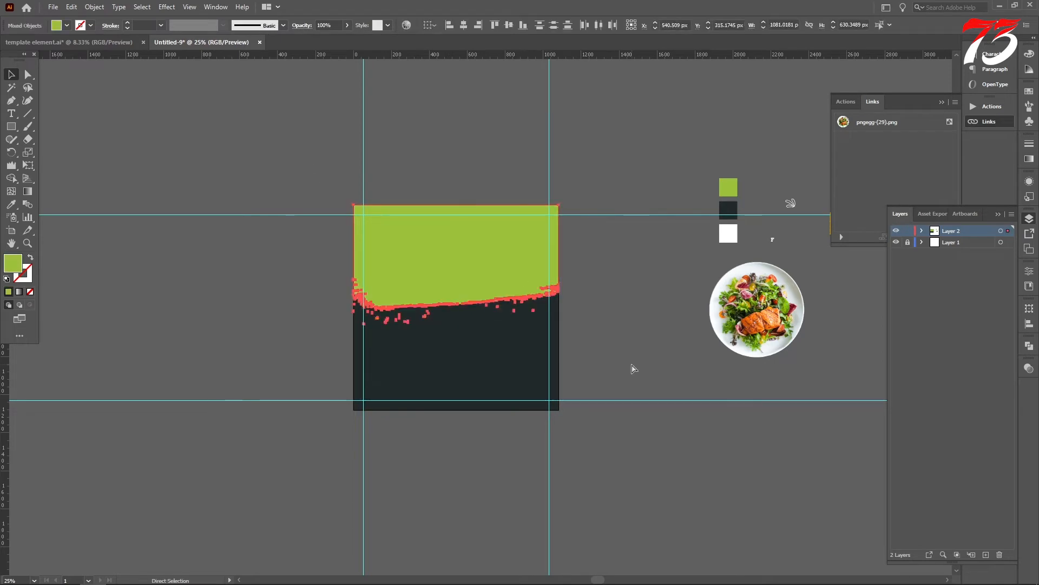
click(631, 370)
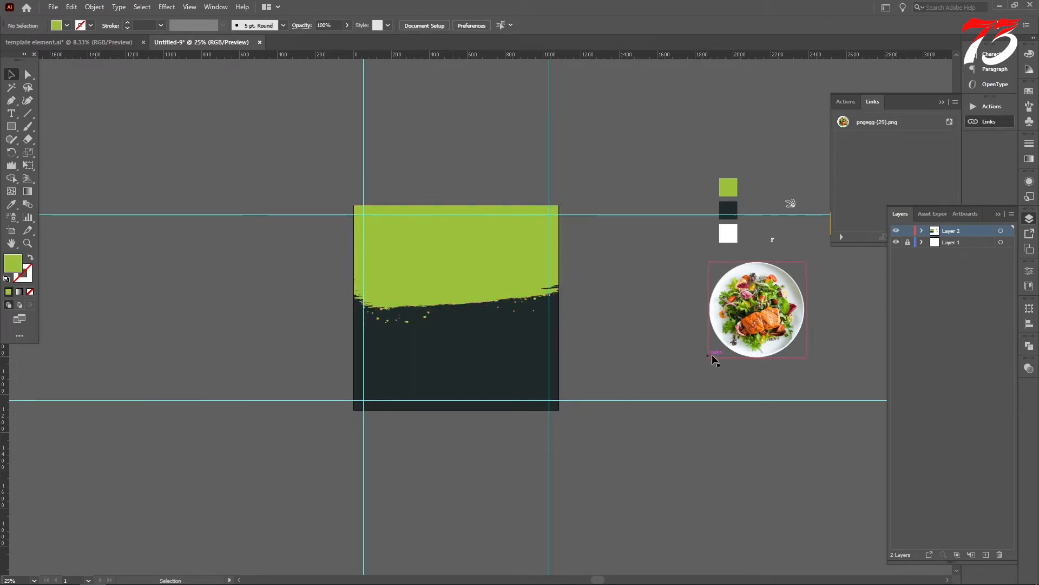
Move the salad plate image onto the artboard over the brush stroke's lower edge and bring it to the front
drag(756, 330, 459, 319)
right_click(459, 312)
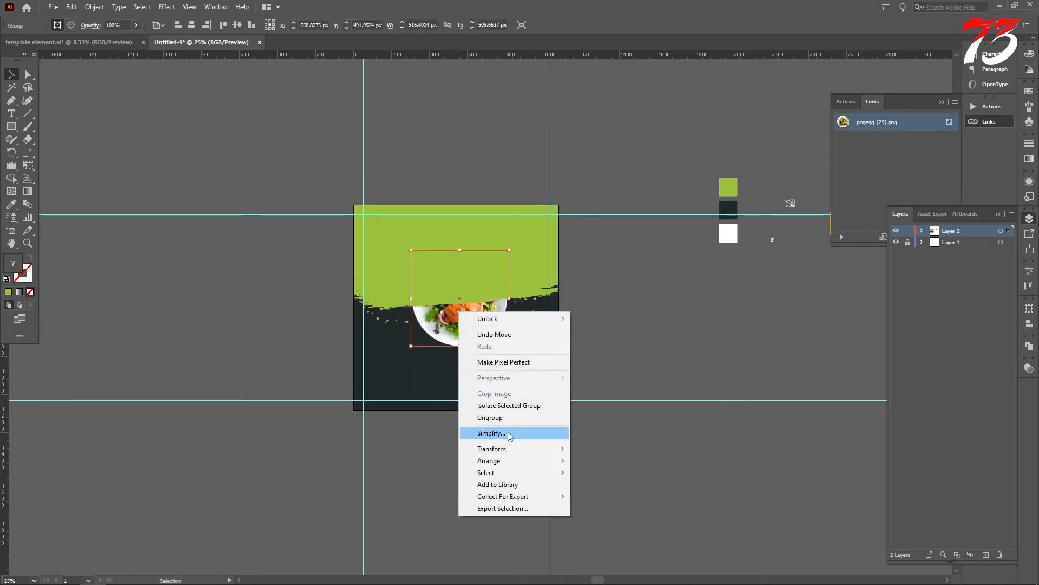
click(590, 461)
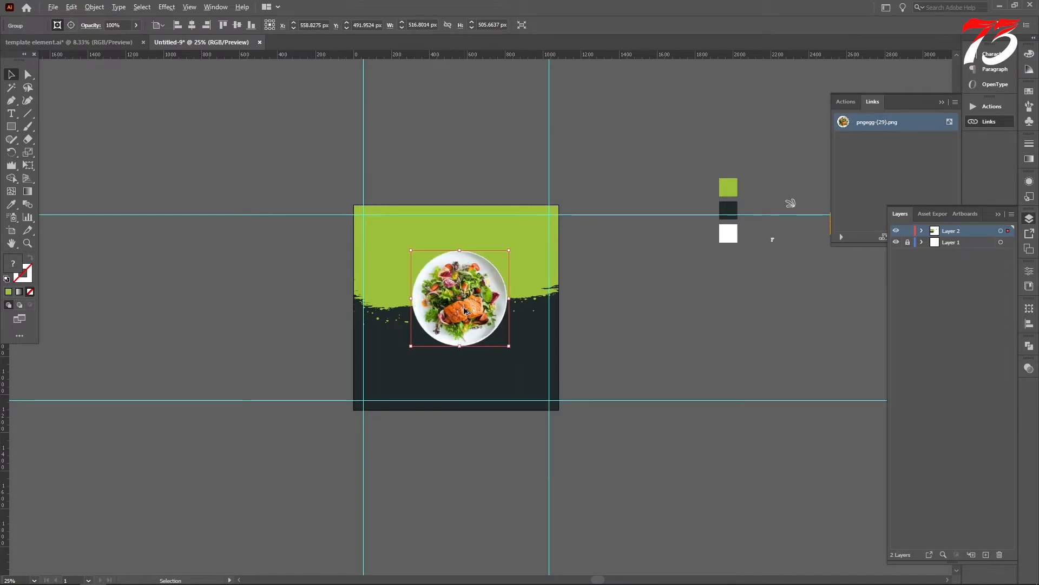
key(ctrl+=)
Center the salad plate horizontally on the artboard and move it up about 70 px
click(192, 25)
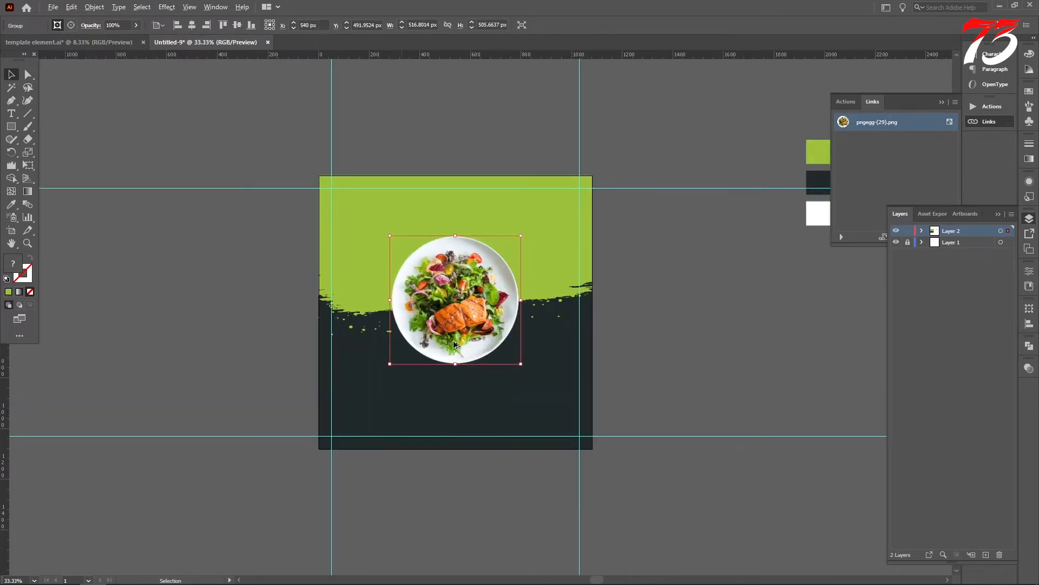
key(ctrl+=)
drag(448, 336, 451, 307)
key(ctrl+shift+a)
Draw a circle about 533 px in diameter around the plate's center and fill it with white, ffffff
click(11, 126)
click(60, 154)
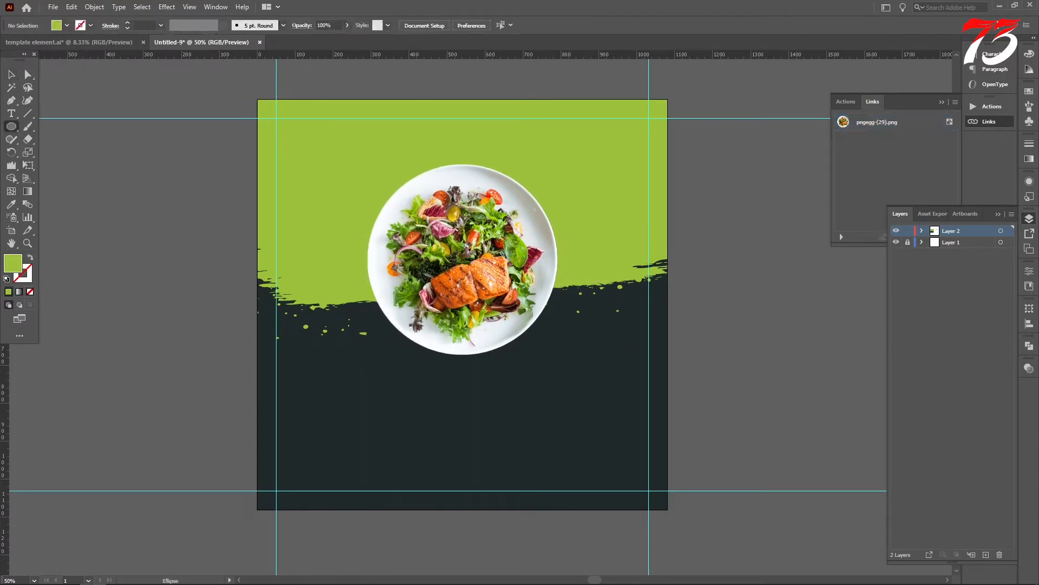
mouse_move(462, 259)
mouse_down()
mouse_move(524, 353)
mouse_move(563, 360)
mouse_up()
double_click(13, 263)
click(559, 359)
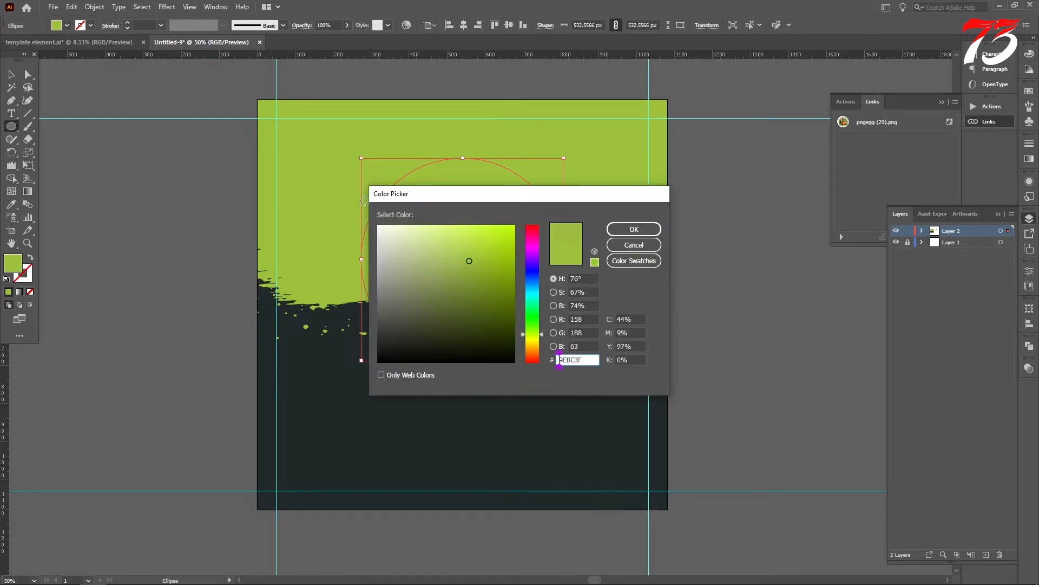
text(ffffff)
click(634, 229)
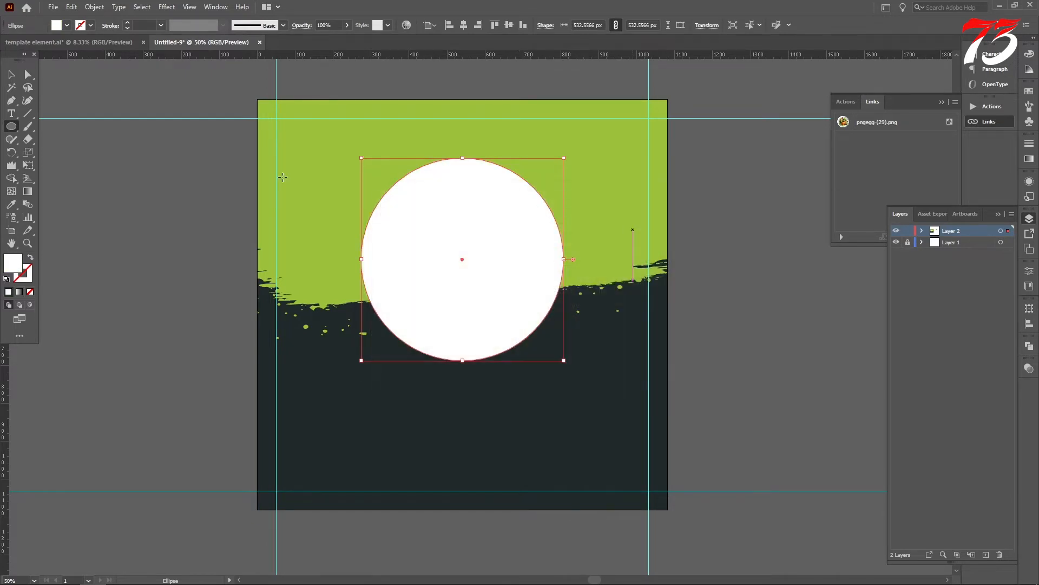
Send the white circle behind the plate and turn its fill into a 2 pt white stroke
click(12, 80)
key(ctrl+[)
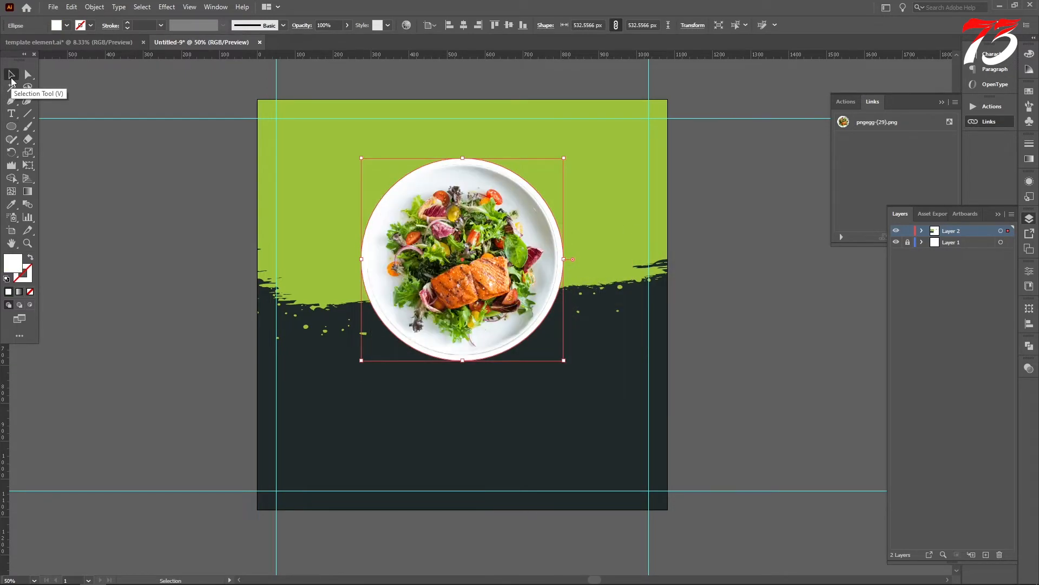
click(30, 257)
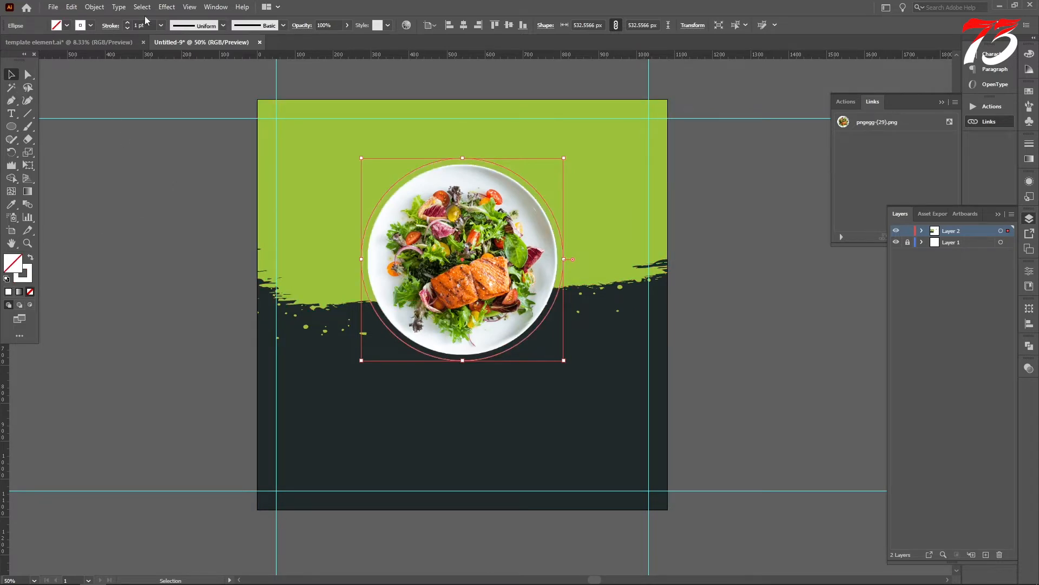
click(128, 22)
Give the white circle around the plate a dashed outline
click(110, 25)
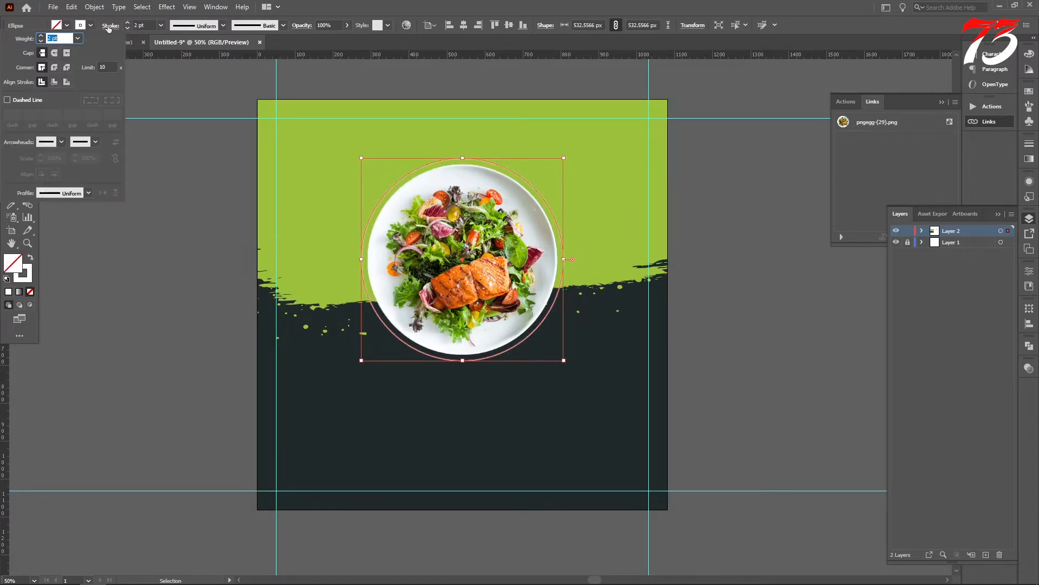
click(17, 102)
click(176, 188)
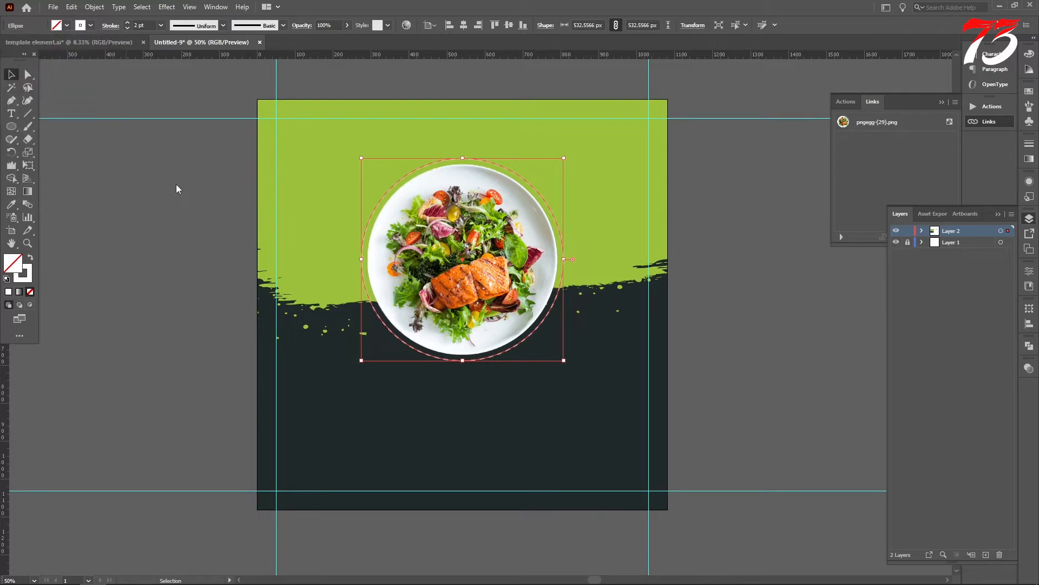
click(174, 187)
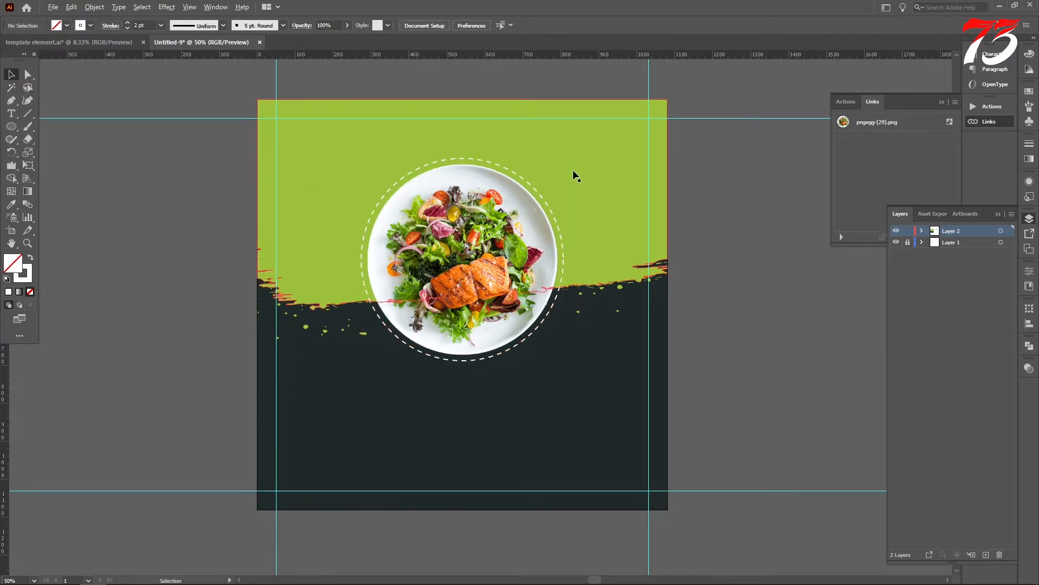
Group the salad plate with the dashed circle around it
scroll(573, 172, down, 1)
scroll(542, 191, up, 1)
click(496, 216)
scroll(575, 255, up, 5)
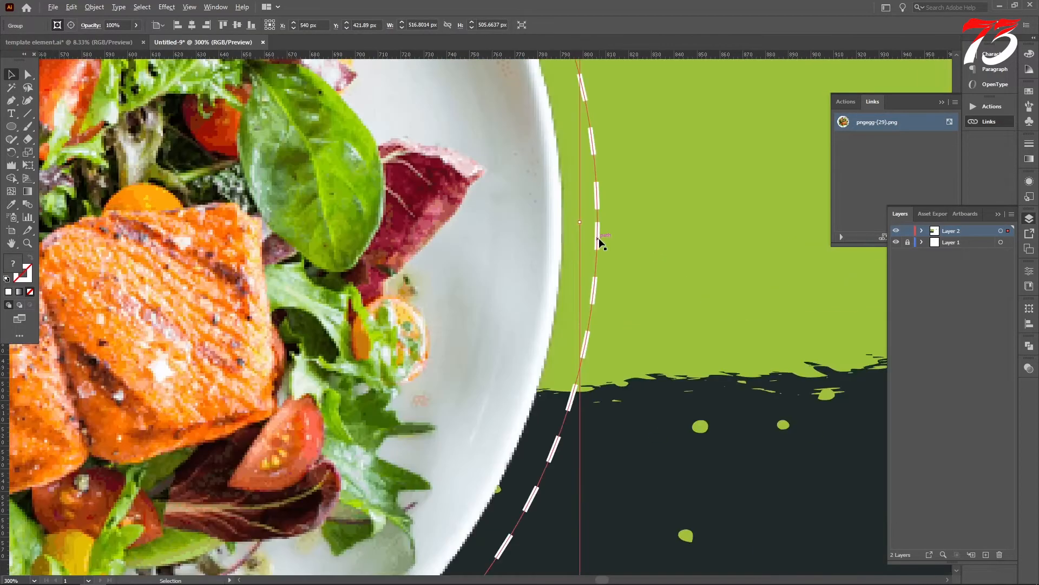
shift+click(597, 236)
scroll(597, 236, down, 3)
scroll(545, 157, down, 4)
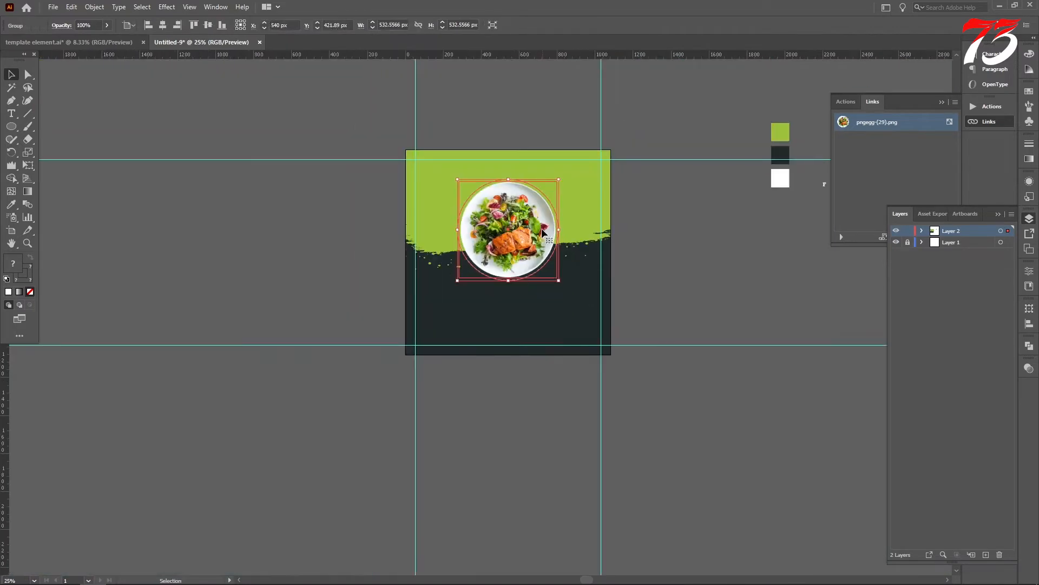
click(711, 300)
Ungroup the S and F lettering and place the white S on the dark area below the plate
scroll(295, 209, down, 1)
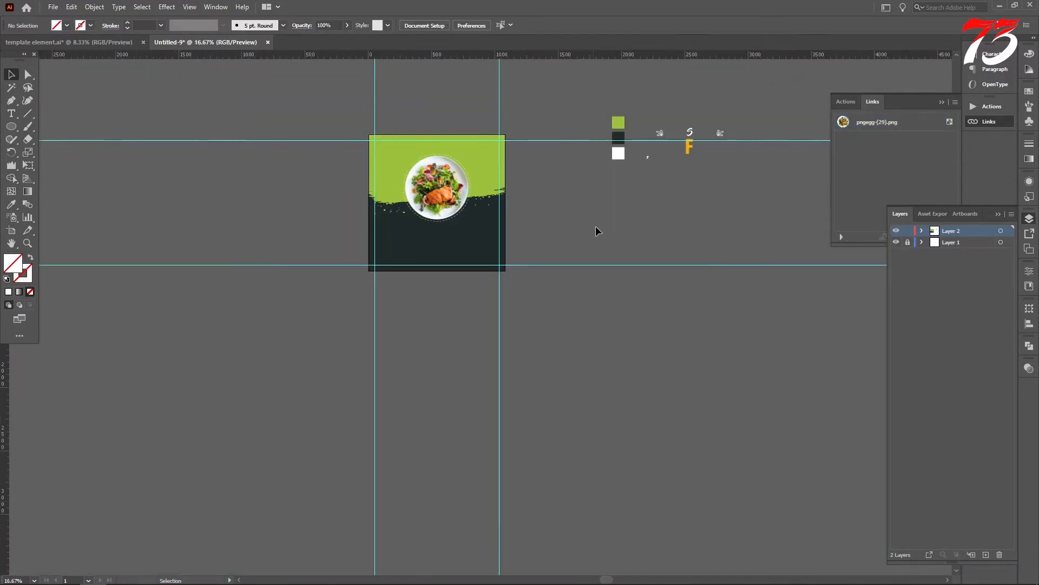
drag(688, 147, 352, 263)
scroll(619, 225, up, 3)
right_click(635, 223)
click(674, 314)
click(712, 268)
scroll(712, 271, down, 2)
scroll(352, 263, up, 3)
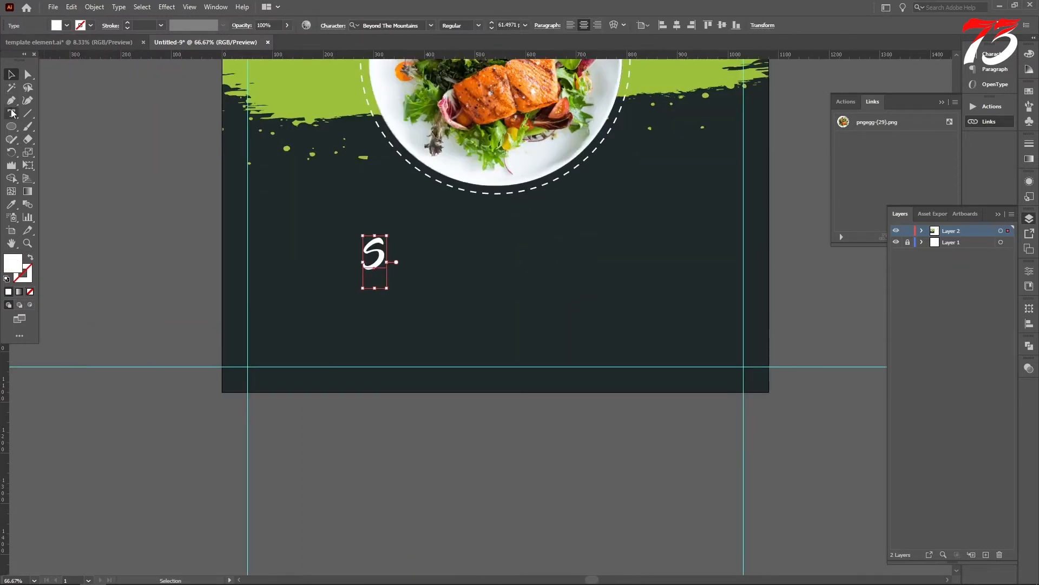
Extend the white S below the plate into the text "Super Delicious"
click(12, 112)
click(387, 258)
key(ctrl+z)
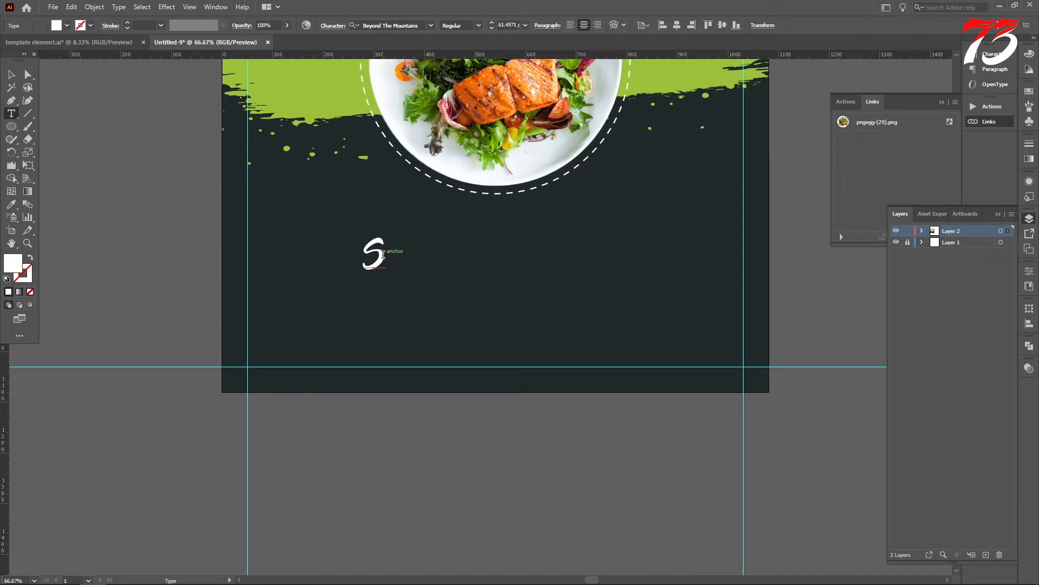
click(384, 254)
text(U)
key(BackSpace)
text(uper Deli)
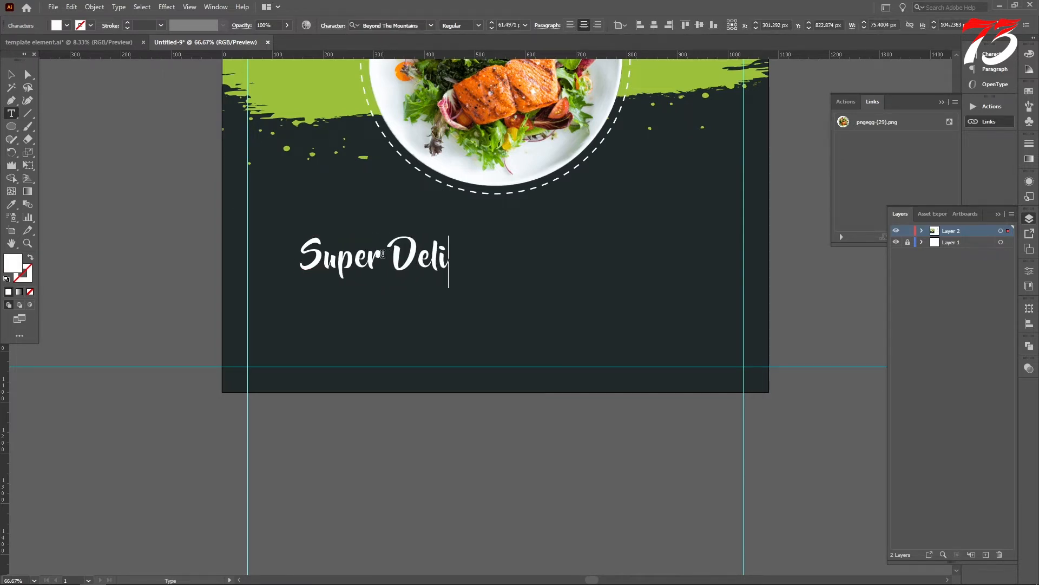
text(cious)
key(Escape)
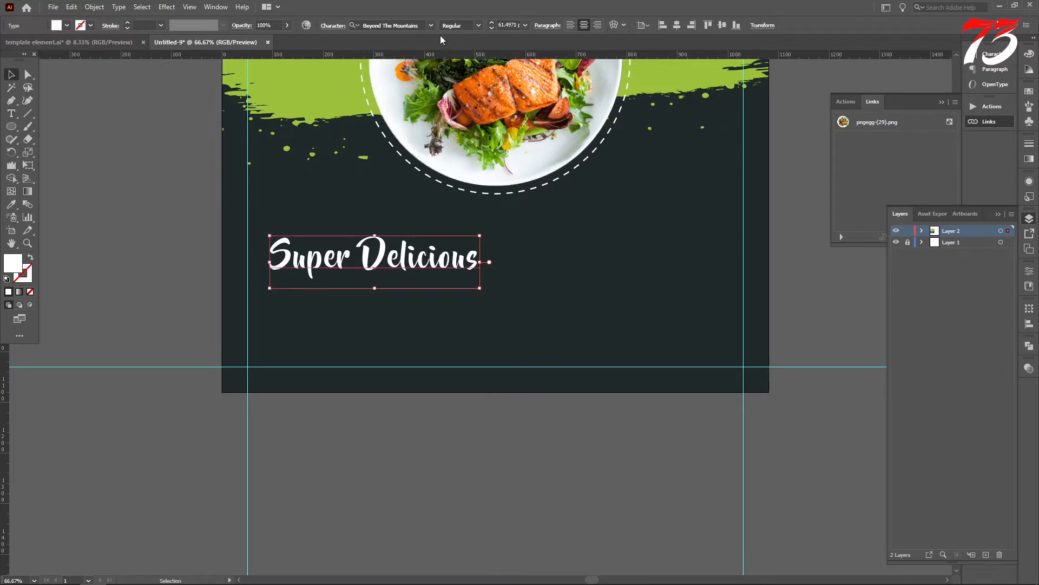
Centre the "Super Delicious" text horizontally on the artboard and duplicate it directly below
click(676, 25)
scroll(499, 261, up, 2)
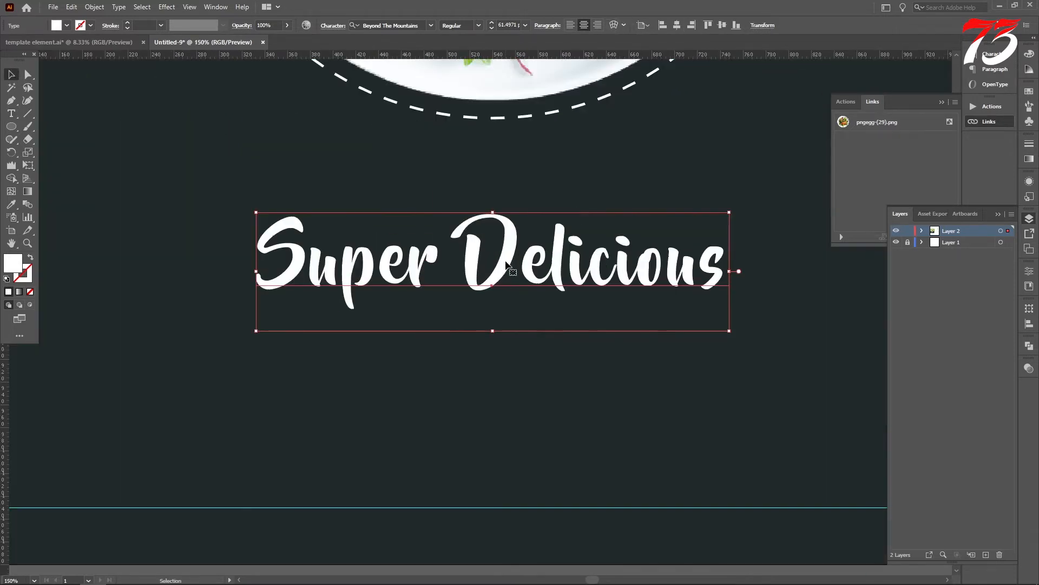
scroll(506, 227, down, 1)
scroll(507, 222, down, 3)
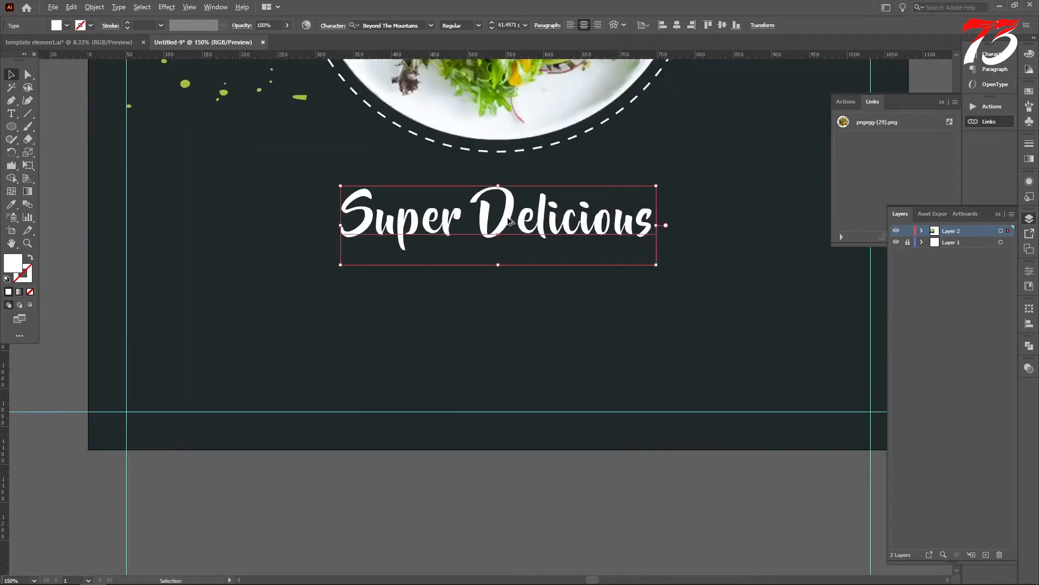
scroll(508, 222, up, 3)
drag(509, 219, 510, 285)
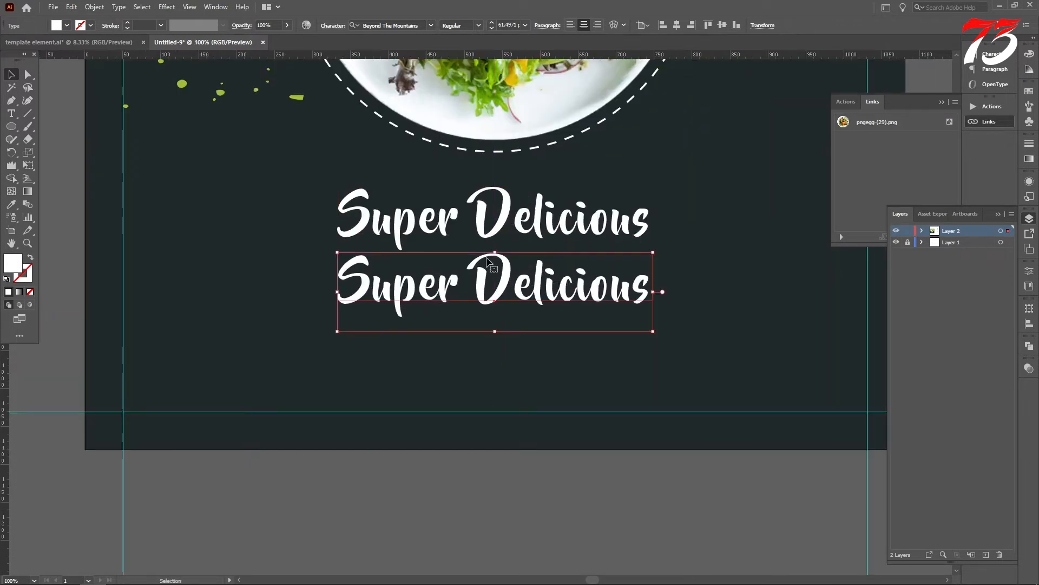
Replace the lower copy's text with "FOOD MENU"
click(12, 114)
triple_click(647, 290)
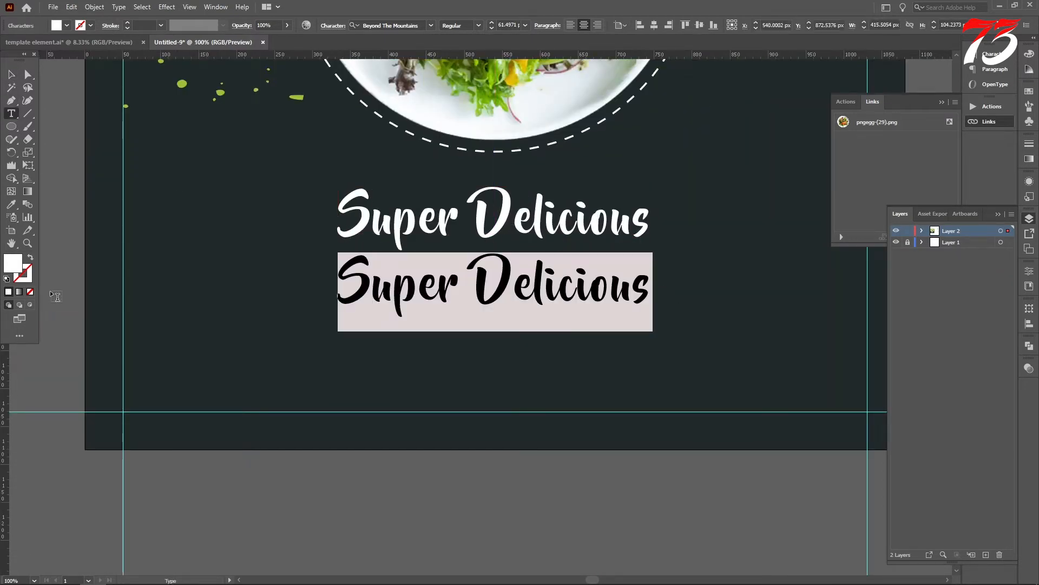
text(fo)
key(BackSpace)
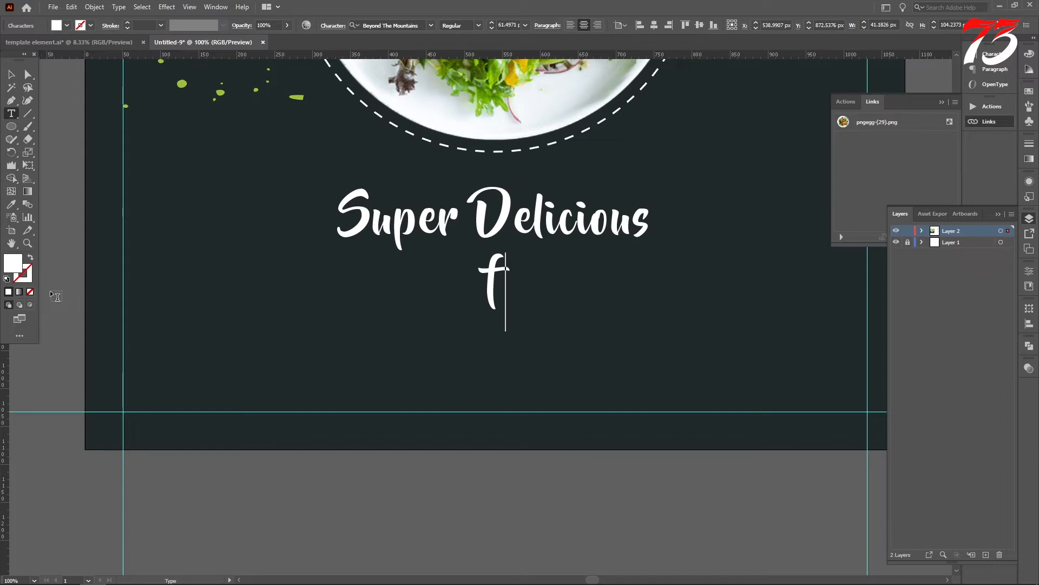
key(BackSpace)
text(FOOD MENU)
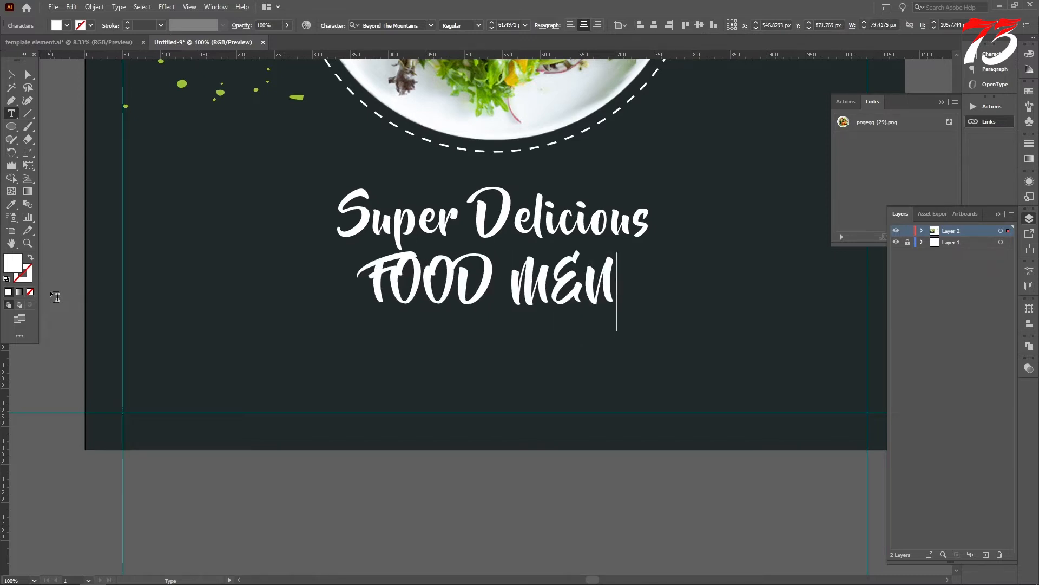
click(11, 74)
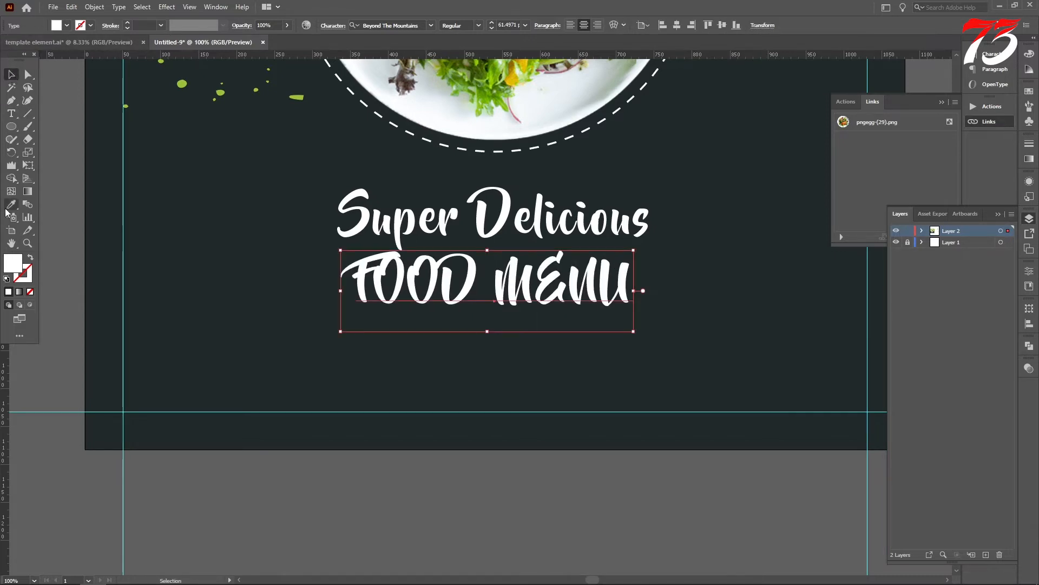
Copy the orange F's DCC - Ash type style onto the "FOOD MENU" text and recolour it with the brush-stroke green
click(11, 205)
scroll(368, 202, down, 3)
click(795, 185)
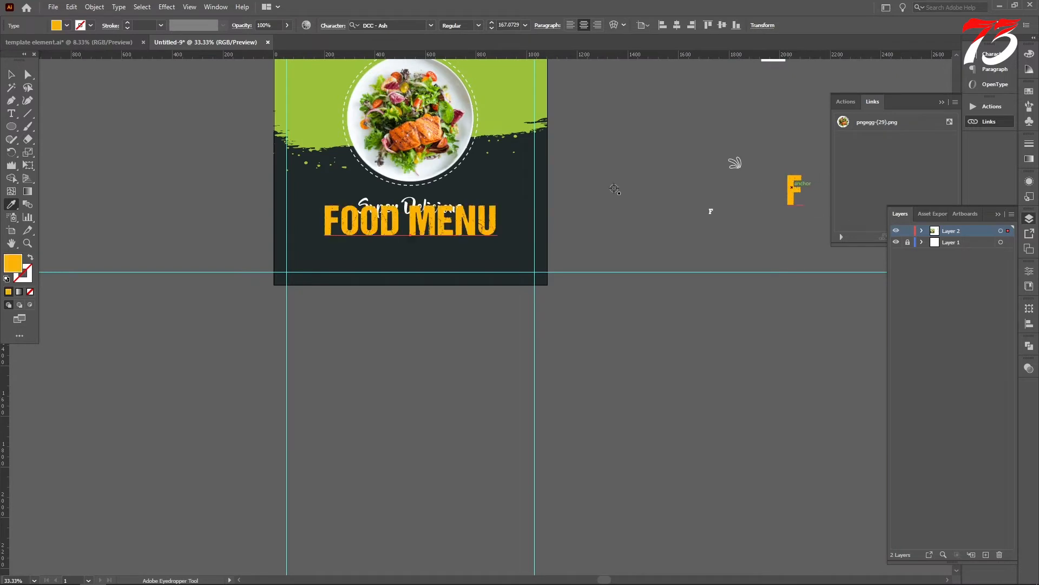
click(11, 75)
scroll(400, 216, up, 5)
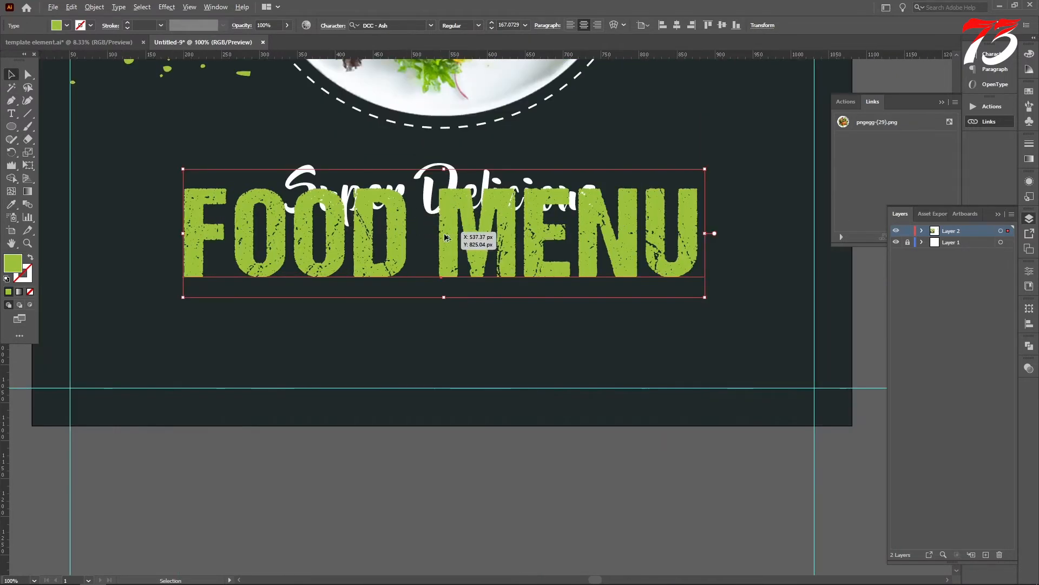
Move the green "FOOD MENU" headline straight down so it sits just below "Super Delicious"
drag(437, 216, 440, 288)
scroll(471, 286, down, 2)
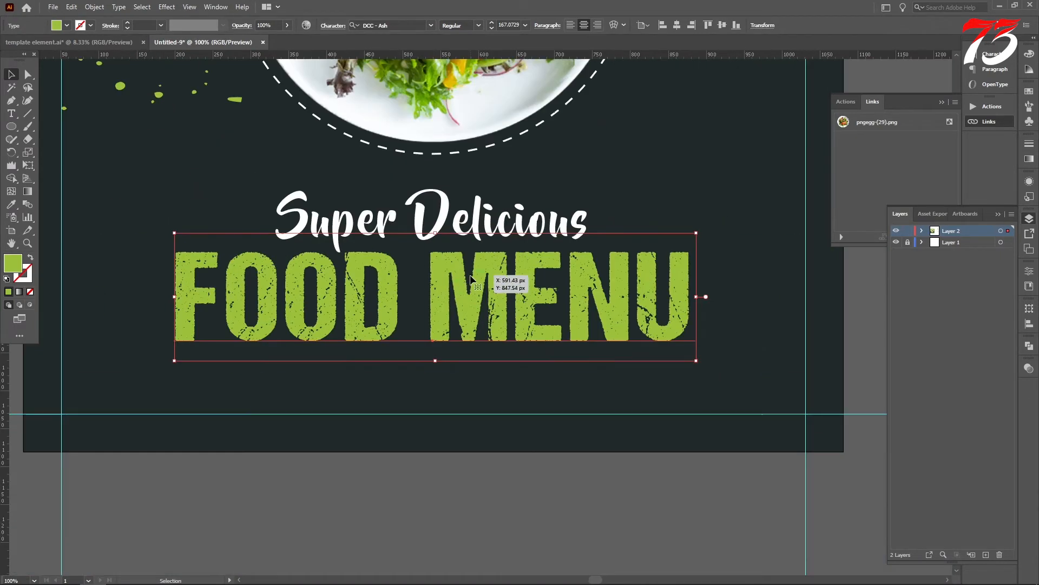
scroll(470, 280, down, 4)
click(217, 224)
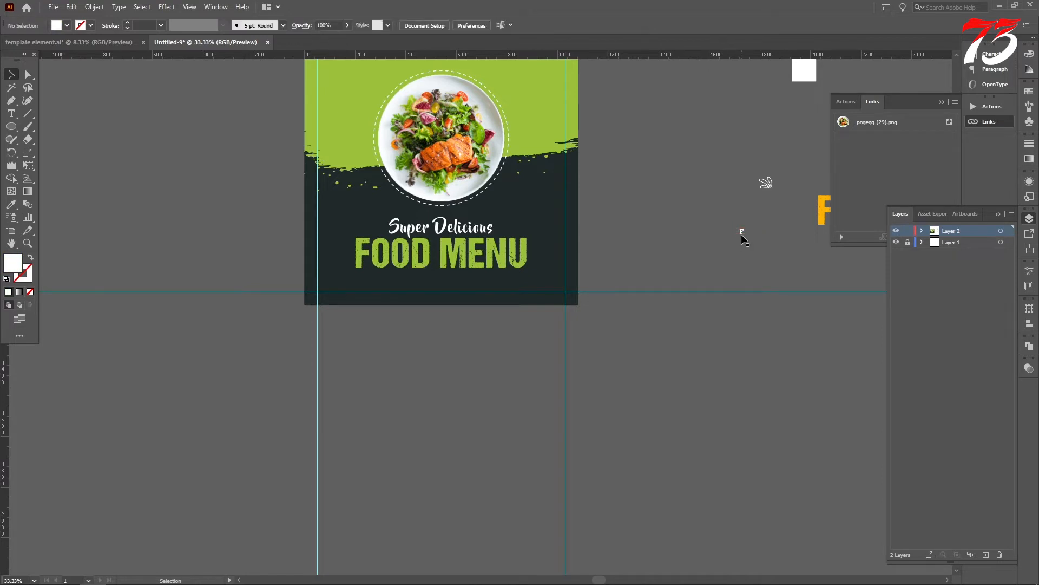
Place the small white Arvo Bold F below the first letter of "FOOD MENU" for text editing
drag(740, 233, 360, 283)
scroll(362, 281, up, 5)
key(t)
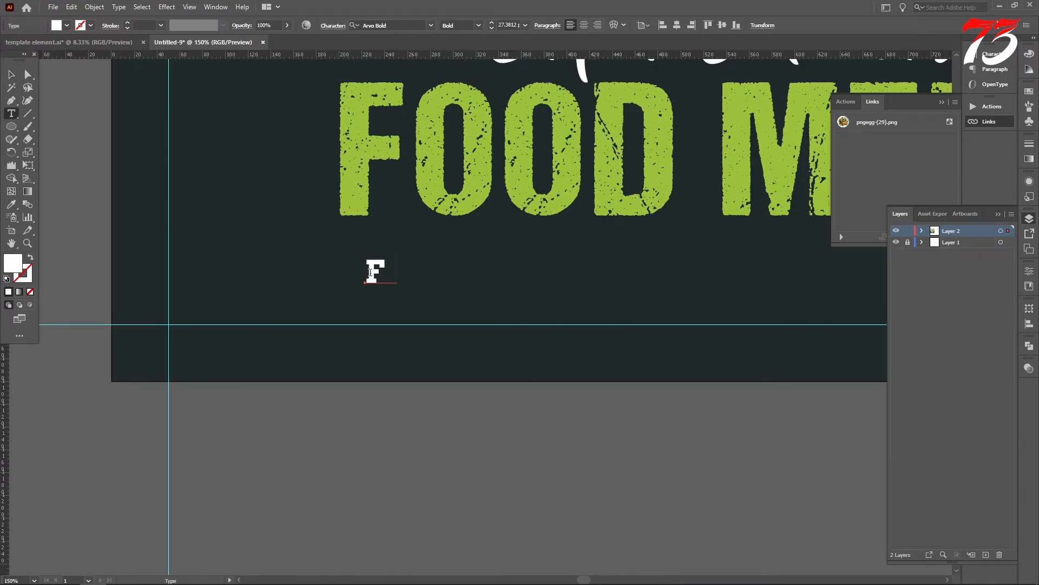
click(380, 270)
text(OO)
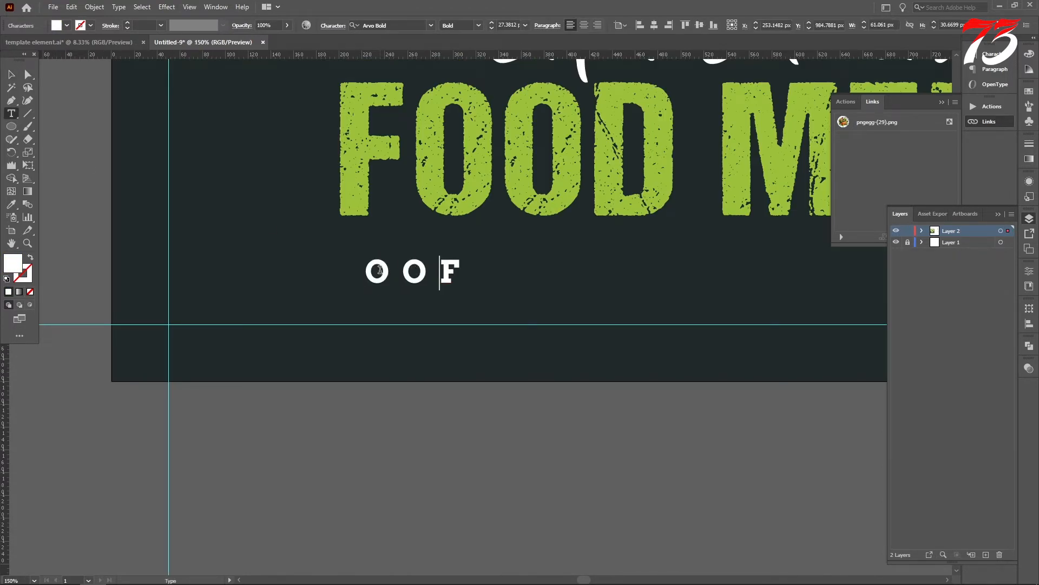
key(BackSpace)
key(BackSpace)
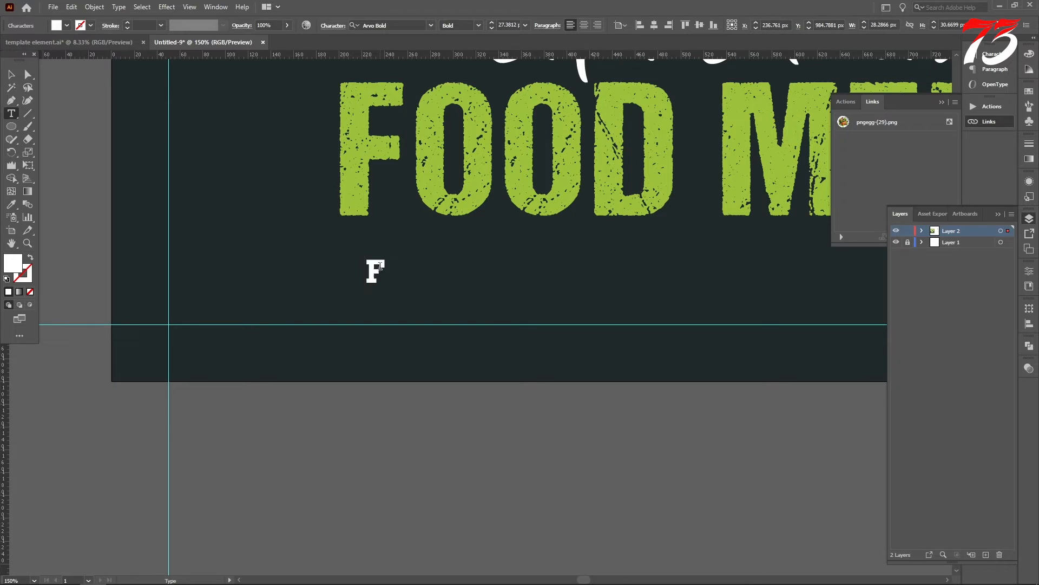
Replace the small white F with the line "FOOD - THIS WEEKEND ONLY"
drag(381, 265, 348, 262)
text(FOOD)
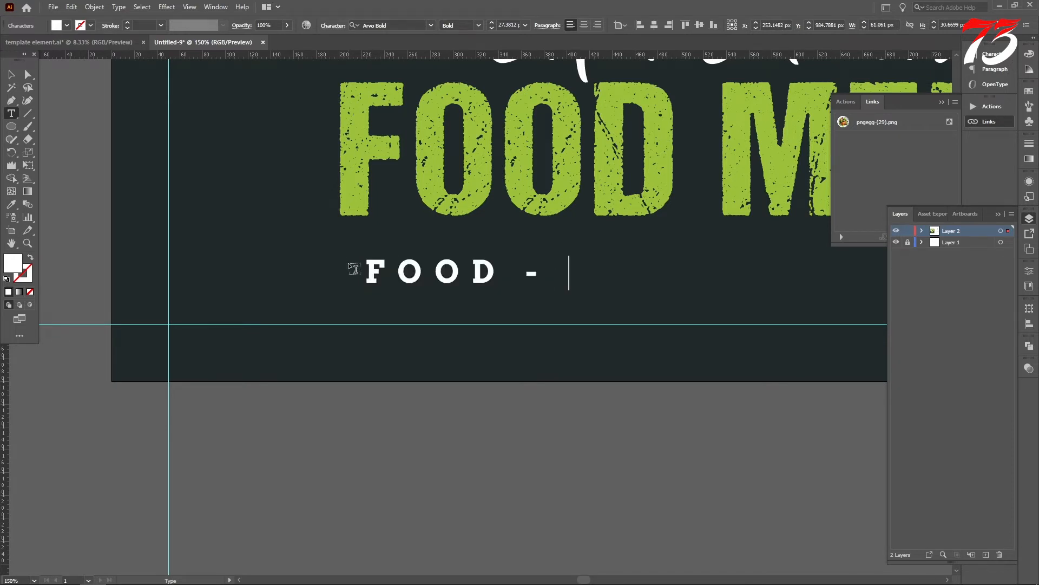
text( - THIS WEEKE)
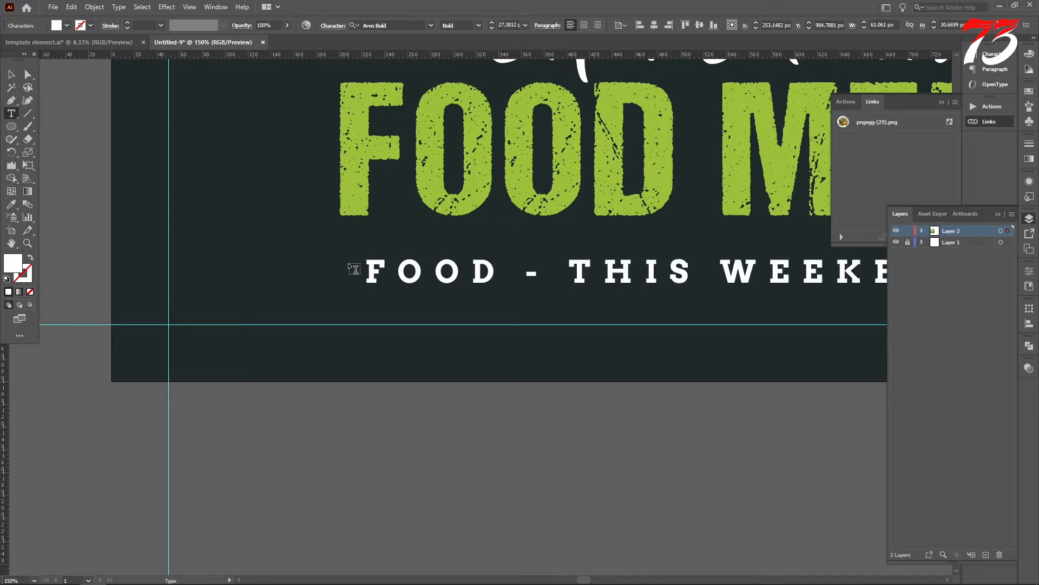
scroll(307, 343, down, 3)
scroll(466, 316, up, 2)
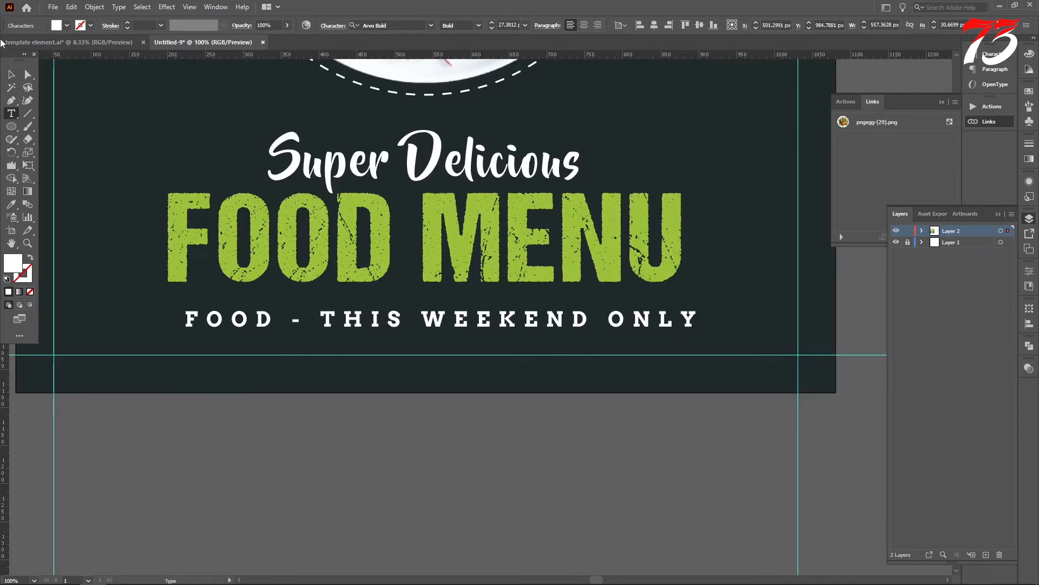
click(12, 75)
Align the "FOOD - THIS WEEKEND ONLY" line with the left edge of "FOOD MENU" and set it close beneath the headline
scroll(189, 322, up, 4)
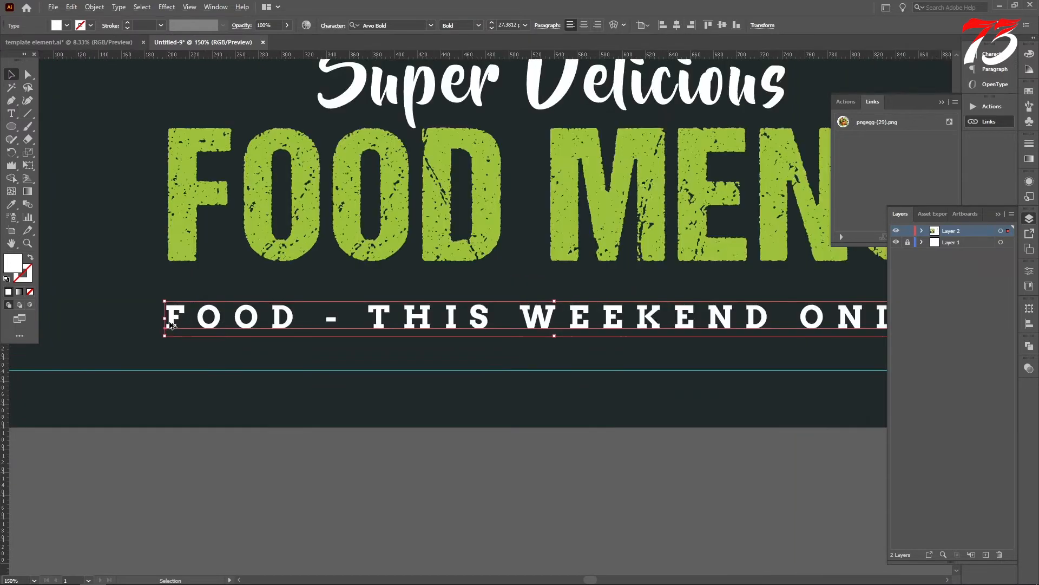
drag(173, 315, 173, 232)
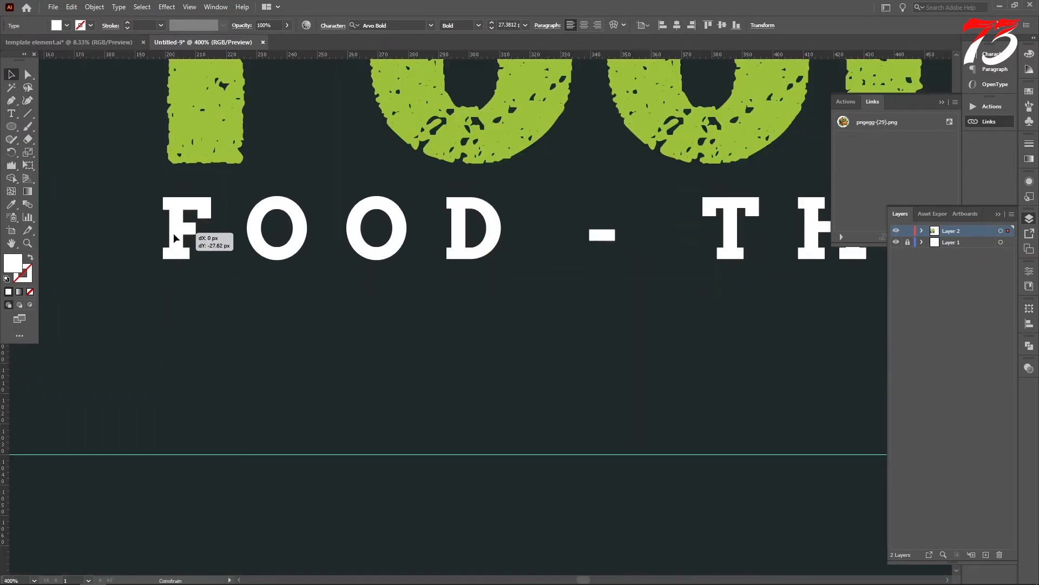
scroll(173, 233, down, 4)
scroll(430, 226, down, 2)
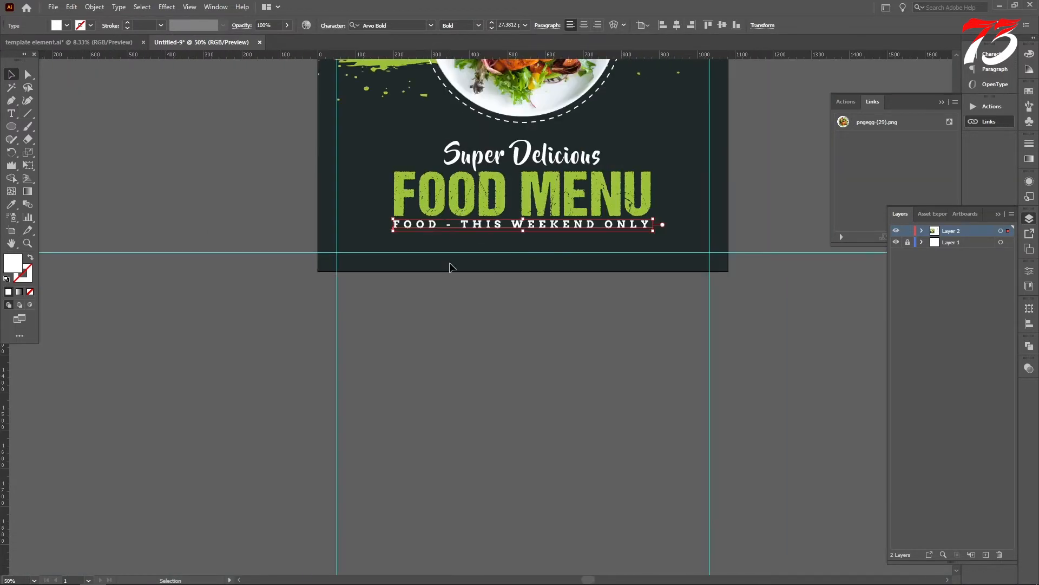
click(489, 372)
drag(568, 221, 568, 223)
click(595, 304)
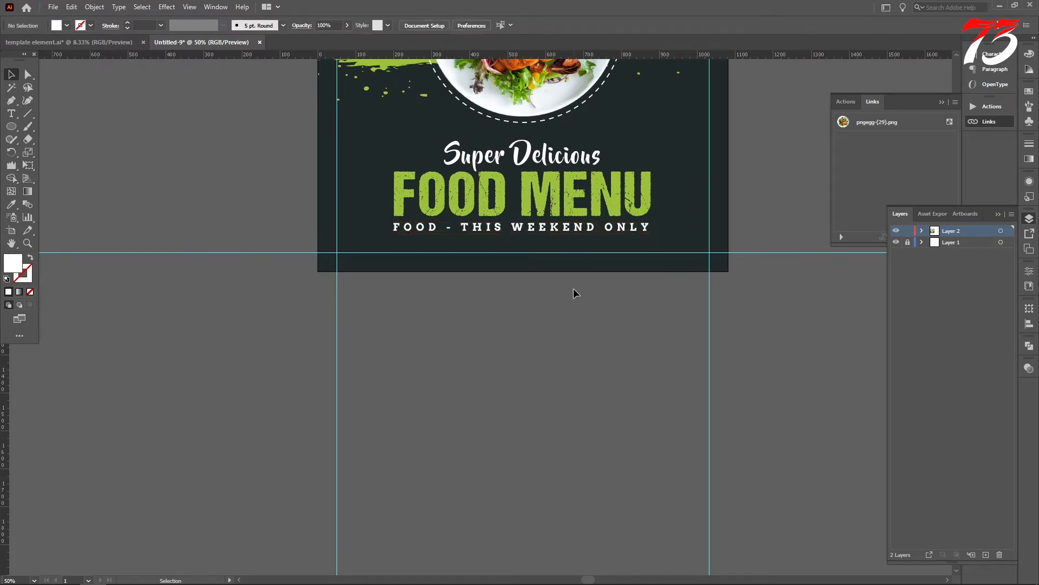
Ungroup the white leaf ornaments and place one just before the S of "Super Delicious", above the headline
scroll(316, 236, down, 3)
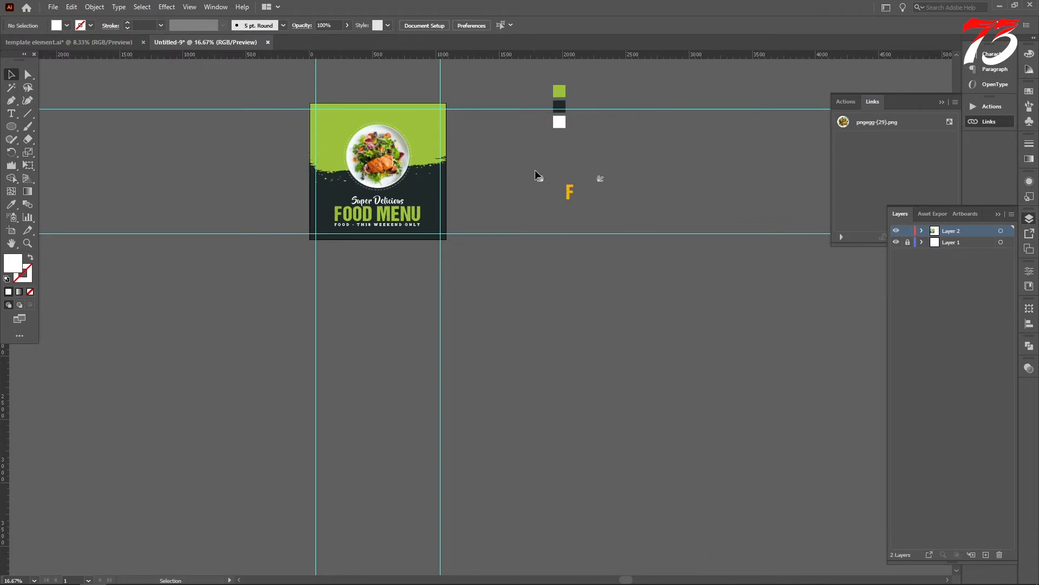
right_click(541, 177)
click(544, 268)
drag(542, 178, 348, 199)
scroll(342, 193, up, 7)
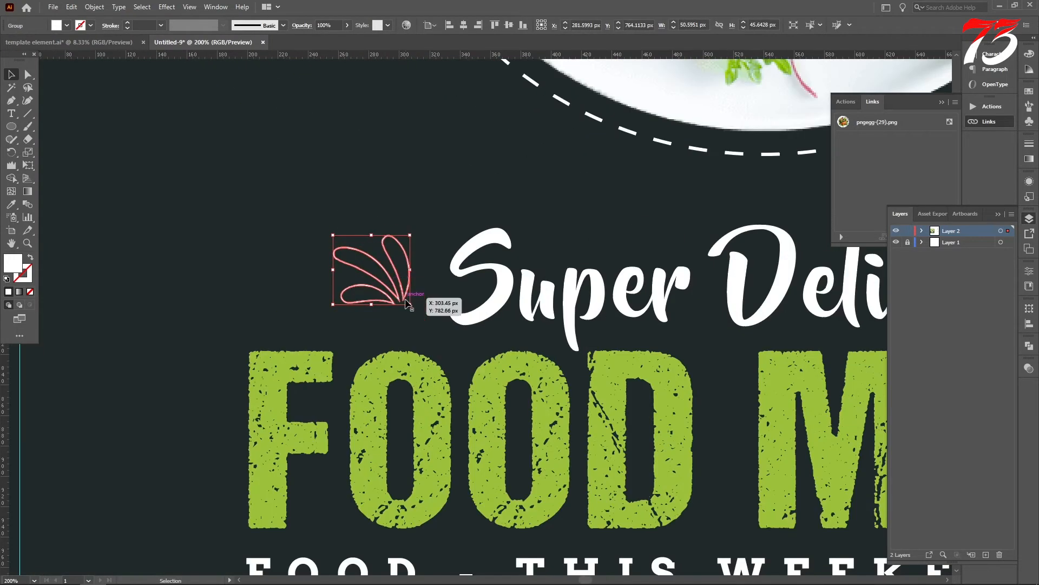
drag(402, 294, 415, 312)
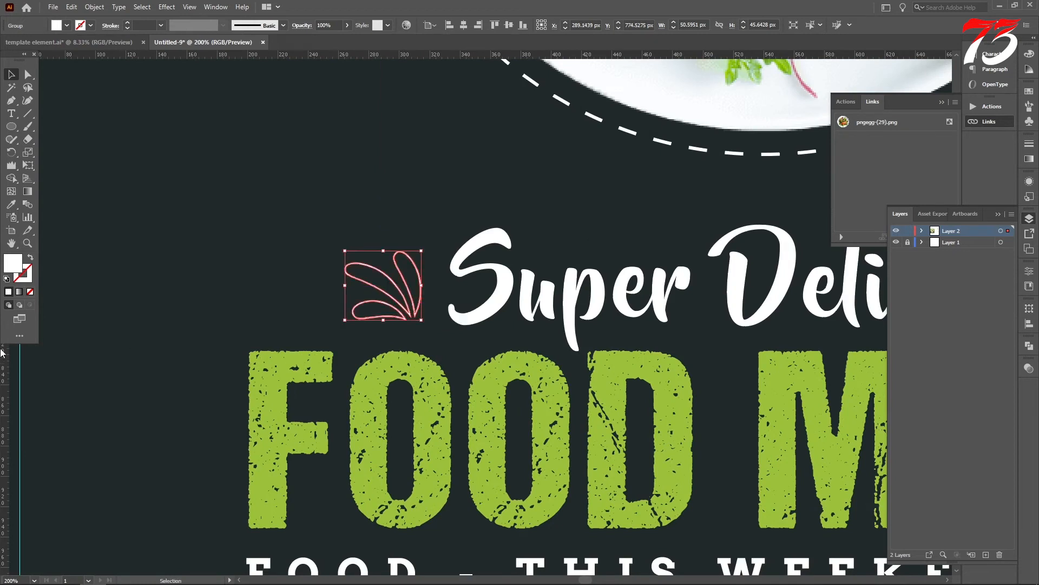
key(Down)
key(Down)
scroll(341, 281, down, 2)
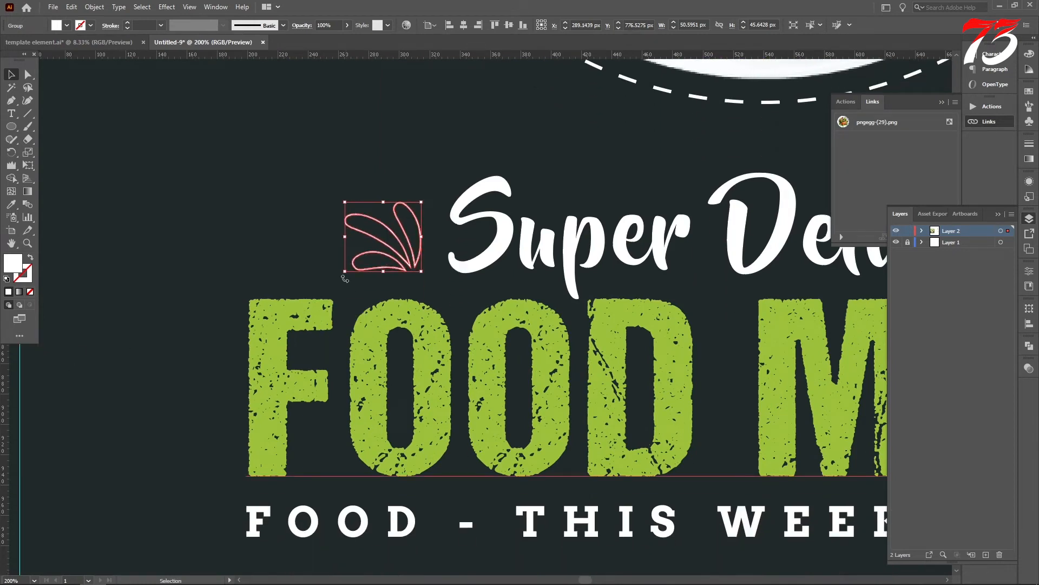
Create a copy of the leaf ornament reflected across the vertical axis and place it after the end of "Super Delicious"
scroll(340, 281, down, 1)
right_click(373, 262)
mouse_move(428, 398)
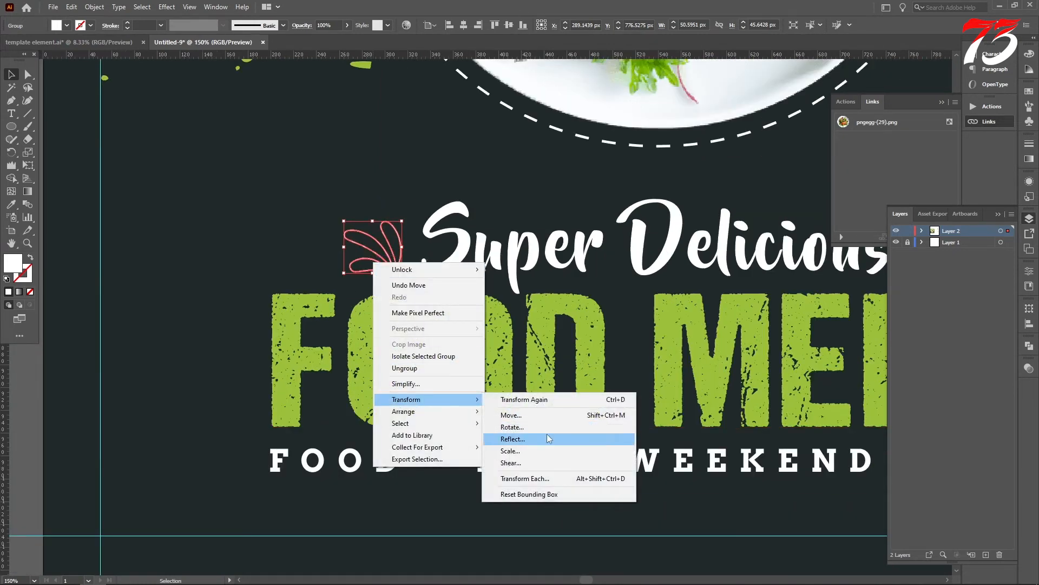
click(547, 434)
click(457, 254)
click(522, 366)
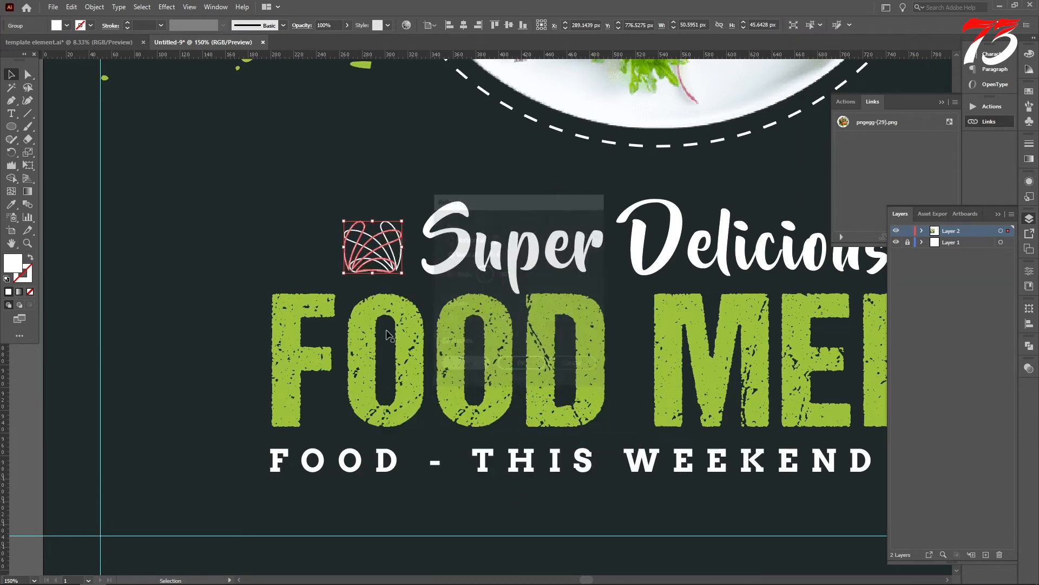
key(ctrl+minus)
key(ctrl+minus)
drag(336, 276, 585, 276)
Group the two leaf ornaments and centre the pair horizontally on the artboard
shift+click(344, 289)
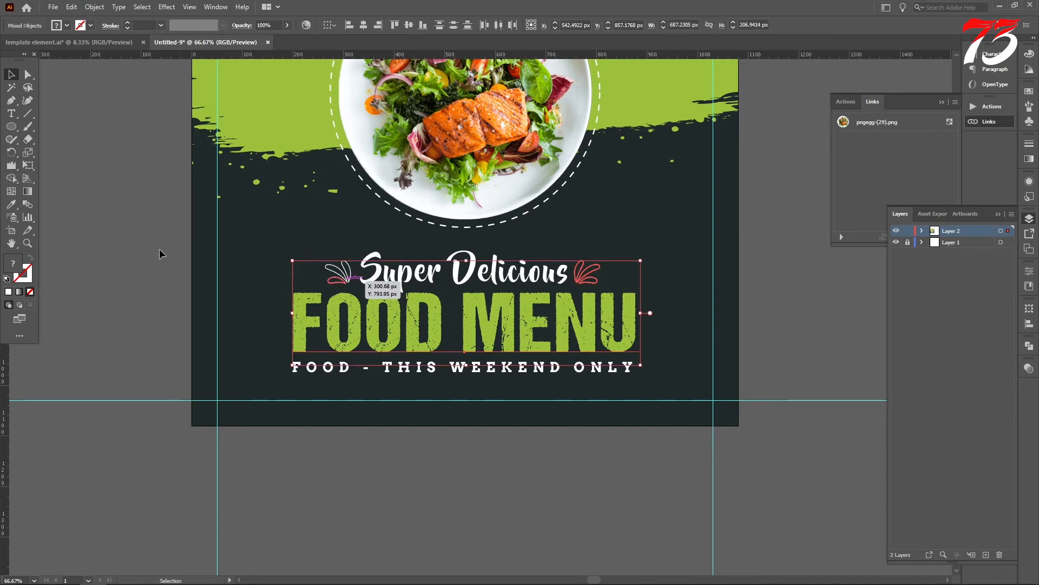
click(158, 251)
click(339, 273)
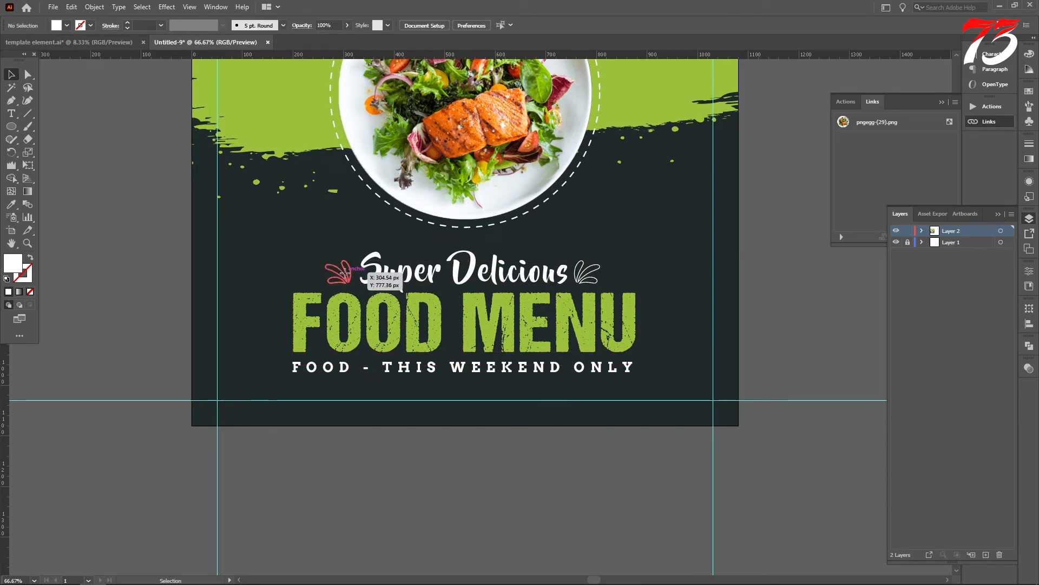
shift+click(586, 276)
click(464, 26)
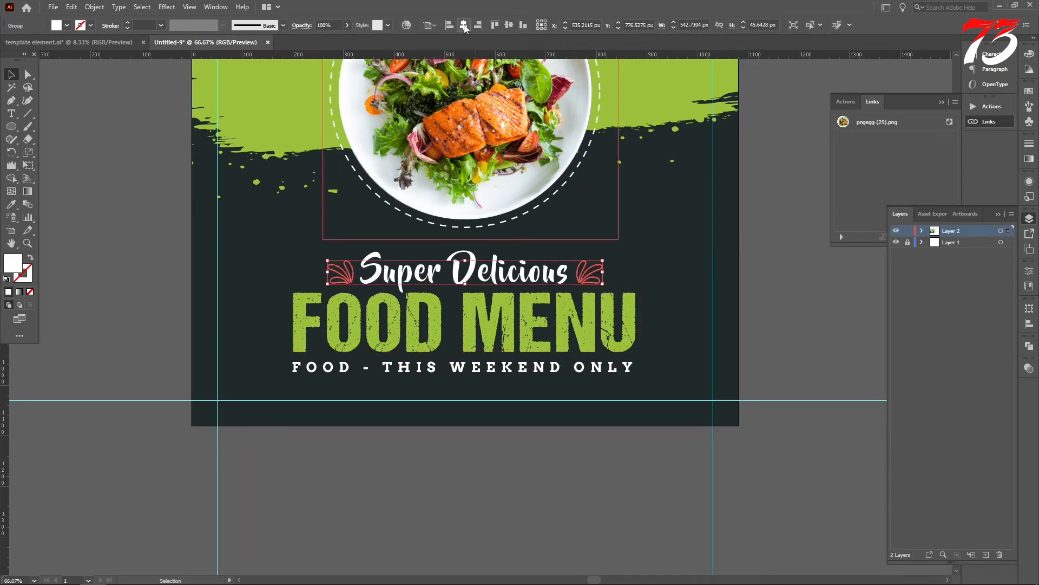
click(746, 308)
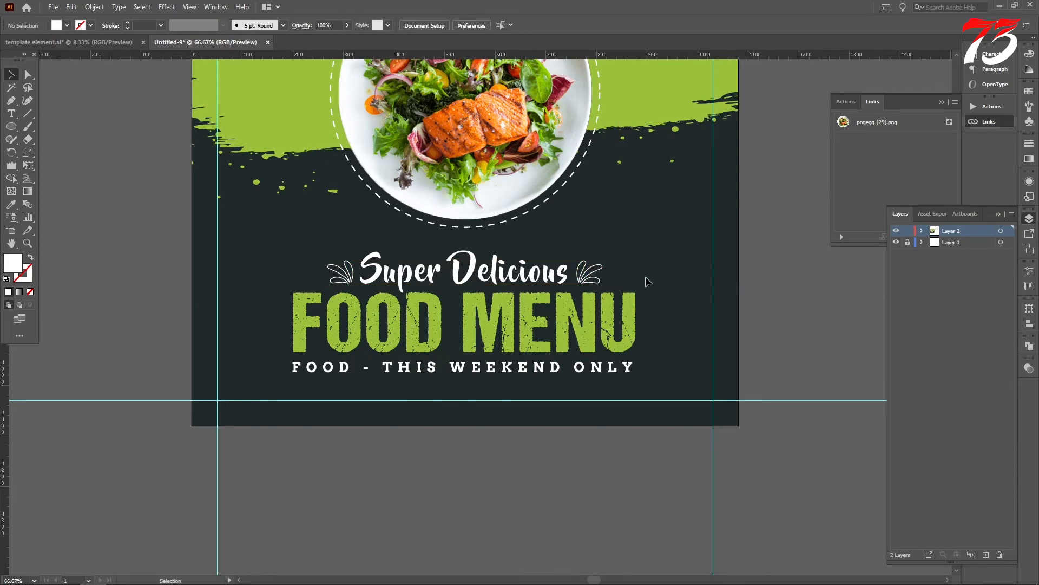
click(466, 280)
click(792, 368)
click(12, 117)
scroll(419, 358, down, 2)
scroll(410, 355, up, 2)
click(418, 395)
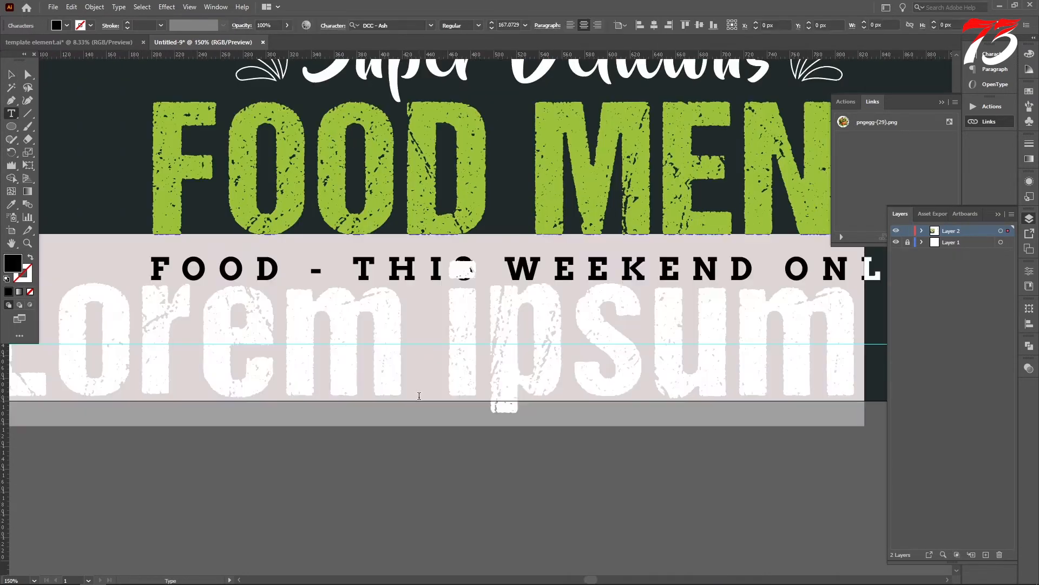
scroll(471, 379, down, 3)
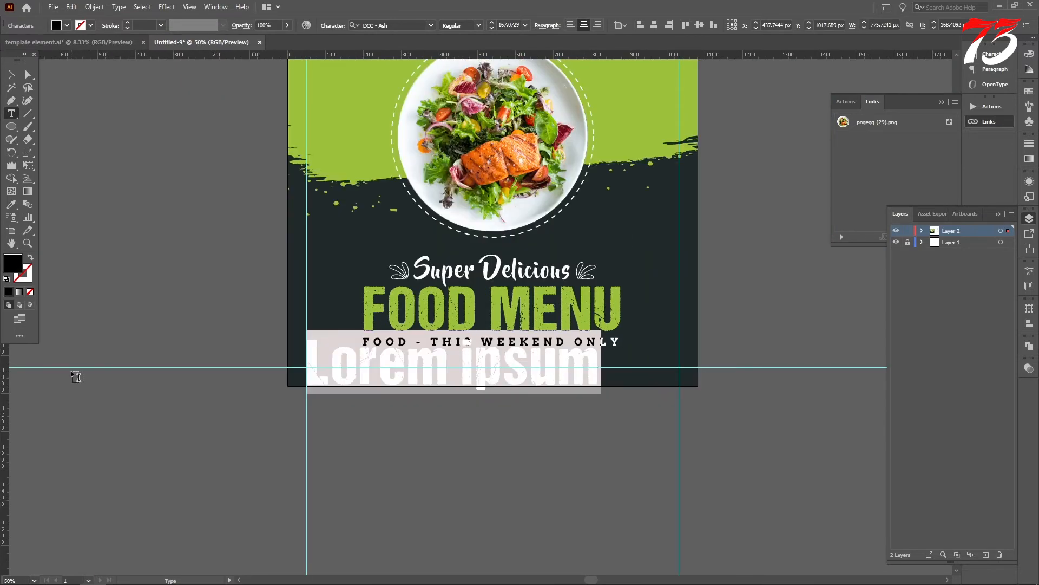
text(WW)
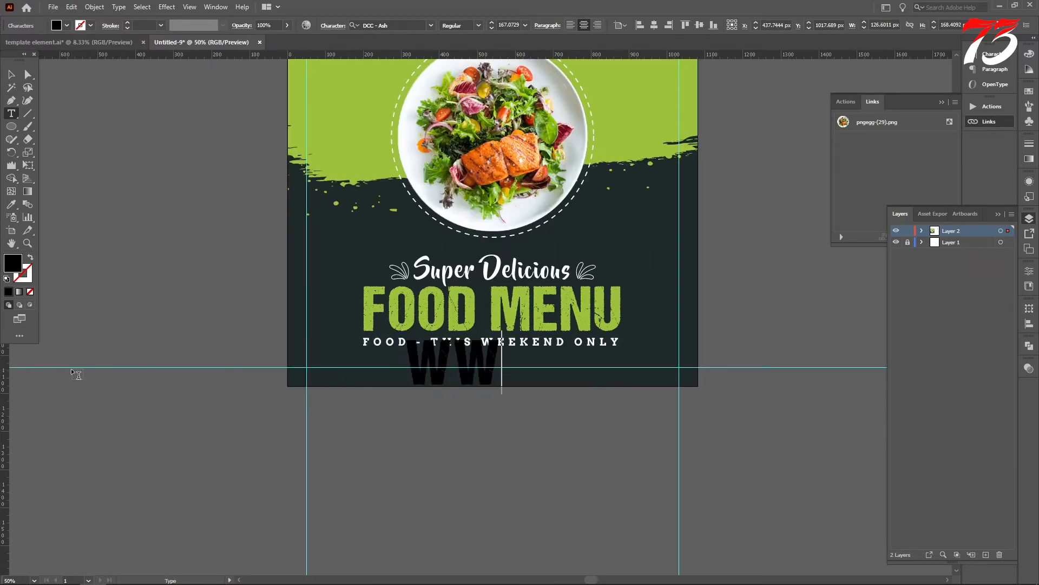
key(BackSpace)
key(BackSpace)
text(www)
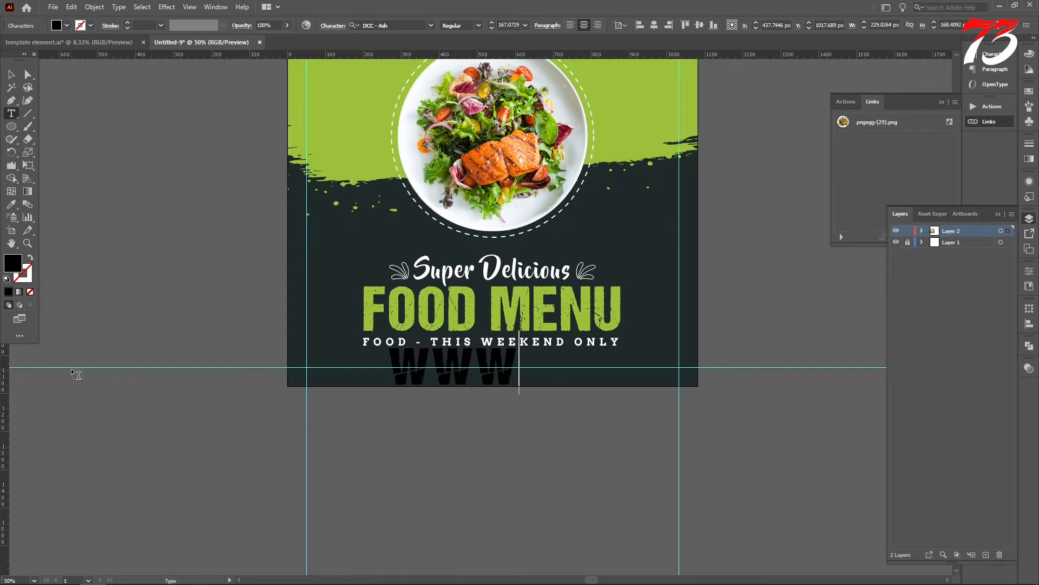
text(.exa)
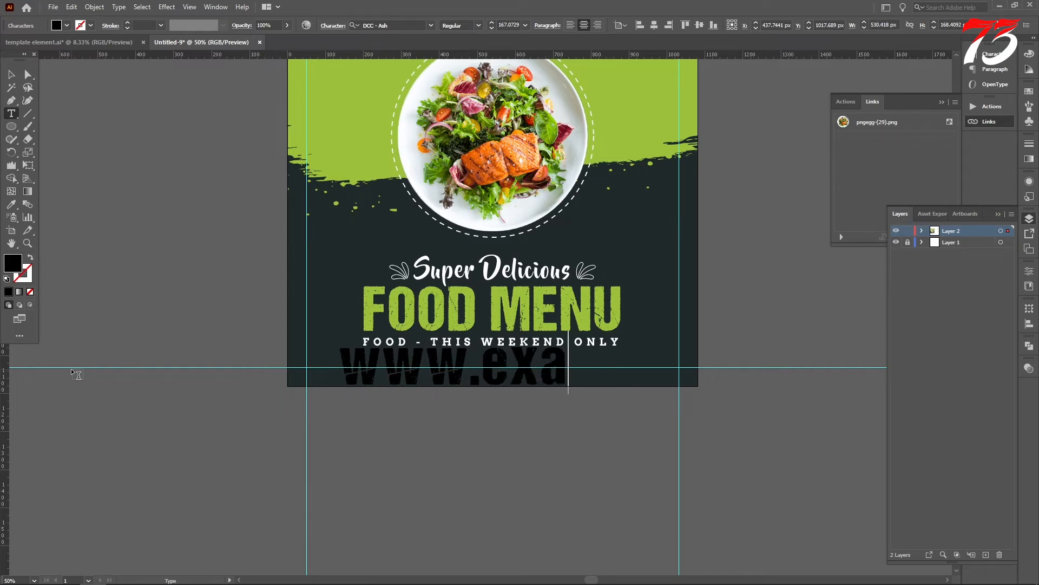
text(mple.com)
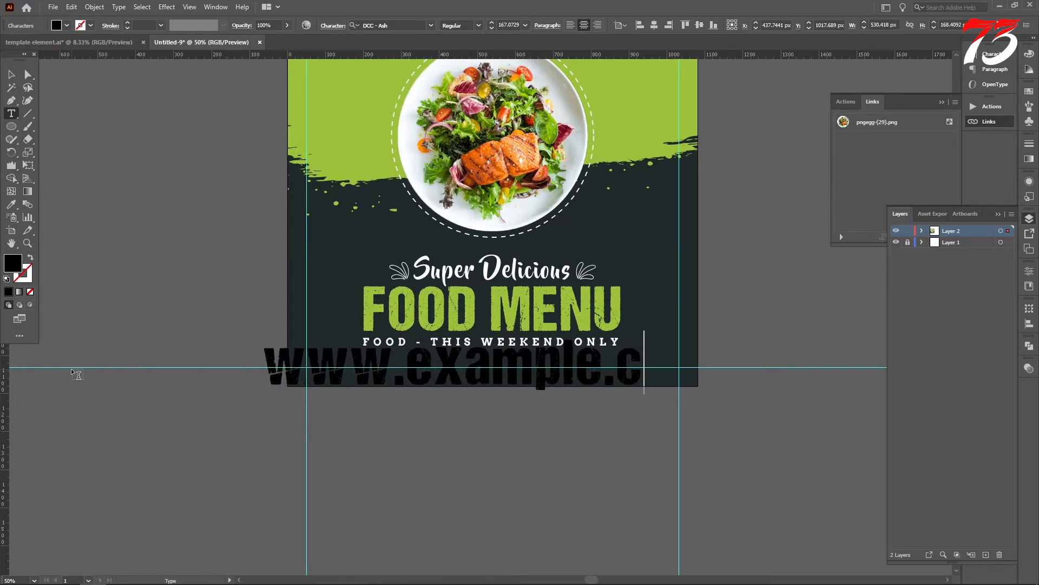
Set the web address in Montserrat Regular at 24 pt
click(10, 74)
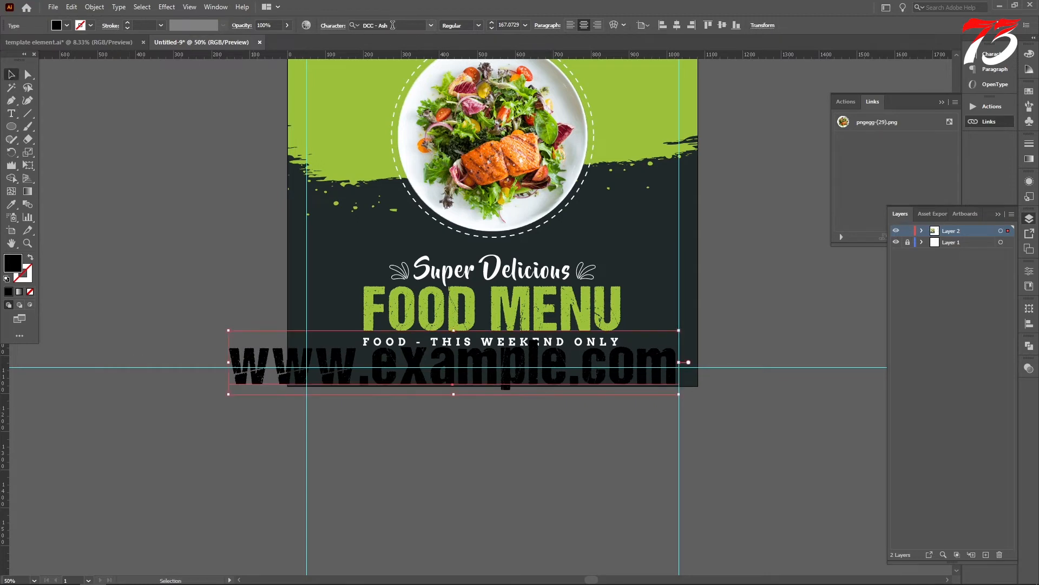
click(394, 25)
text(mont)
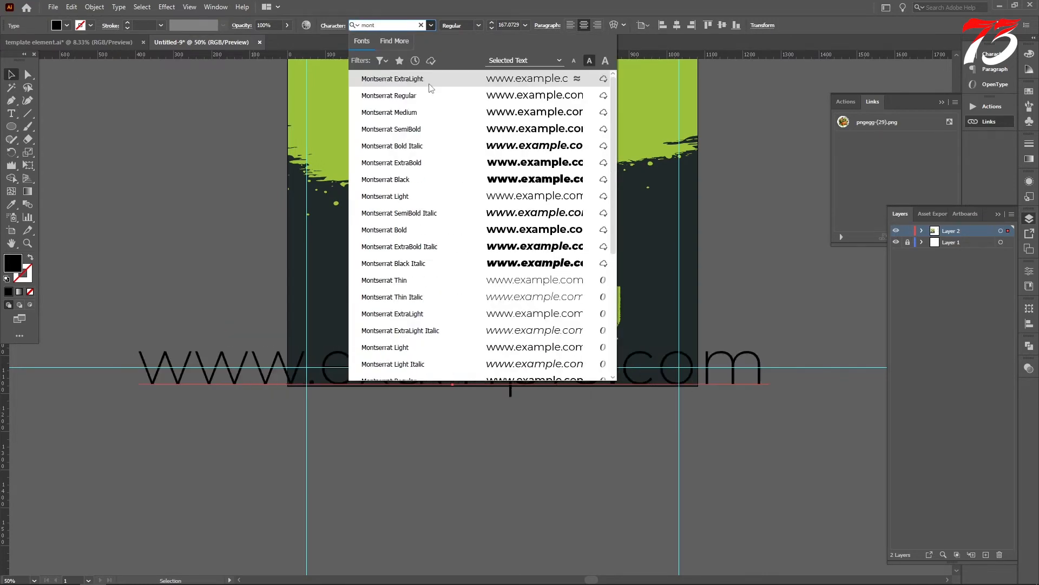
click(414, 99)
click(525, 25)
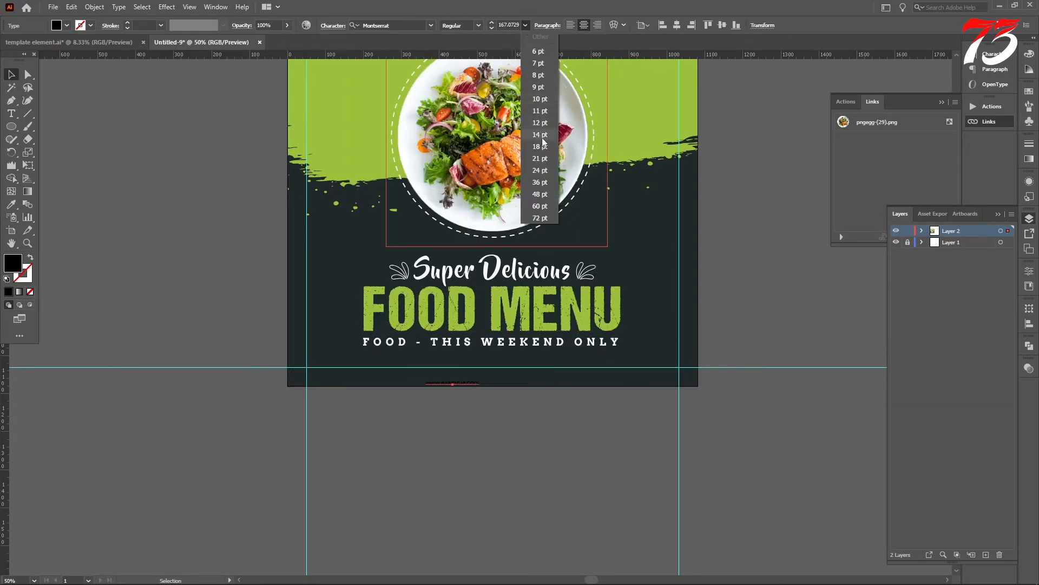
click(540, 170)
Give the web address the tagline's white colour and set its tracking to 500
key(i)
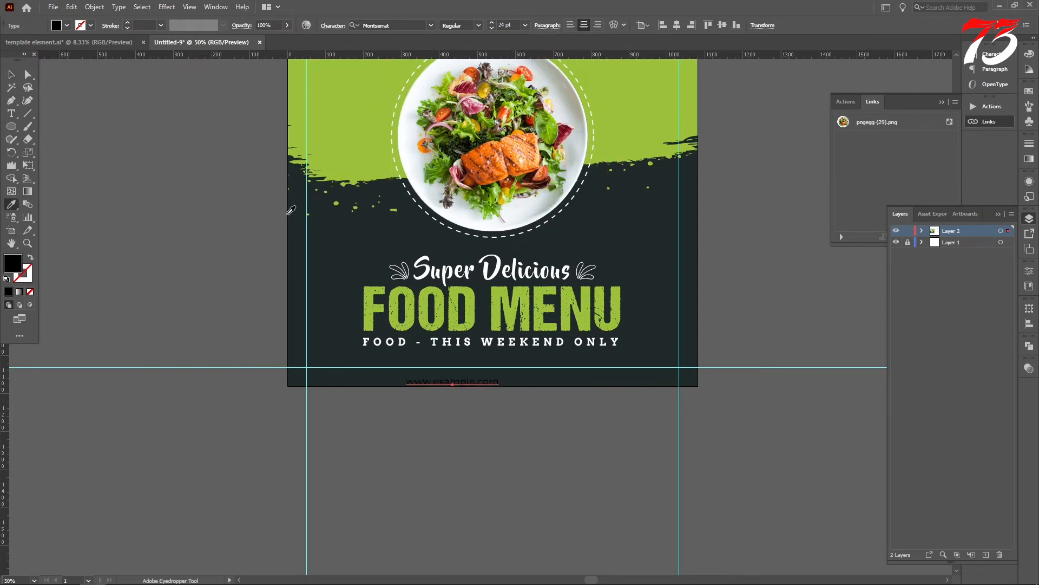
click(468, 339)
key(v)
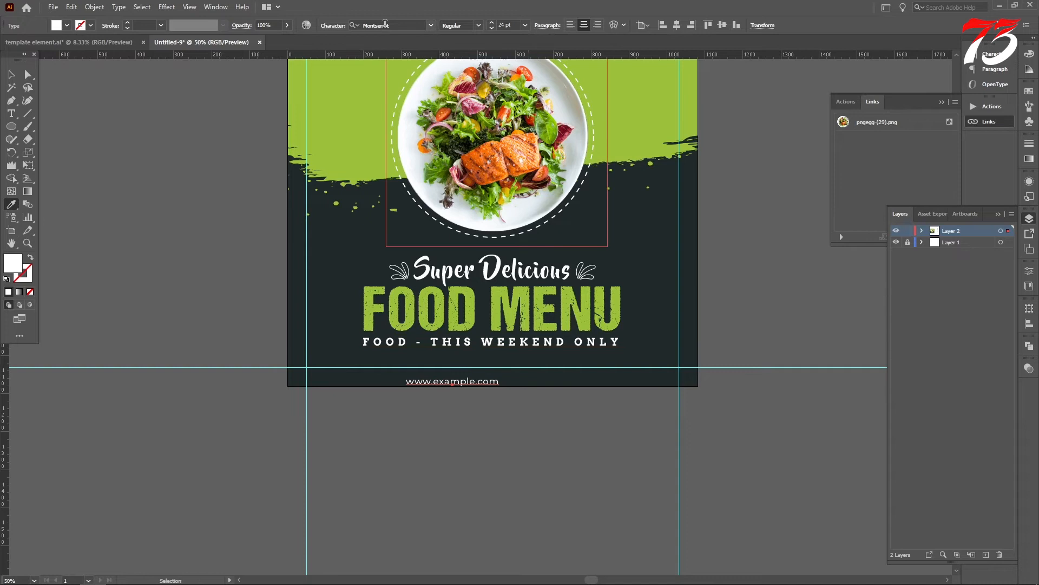
click(334, 29)
click(320, 90)
text(500)
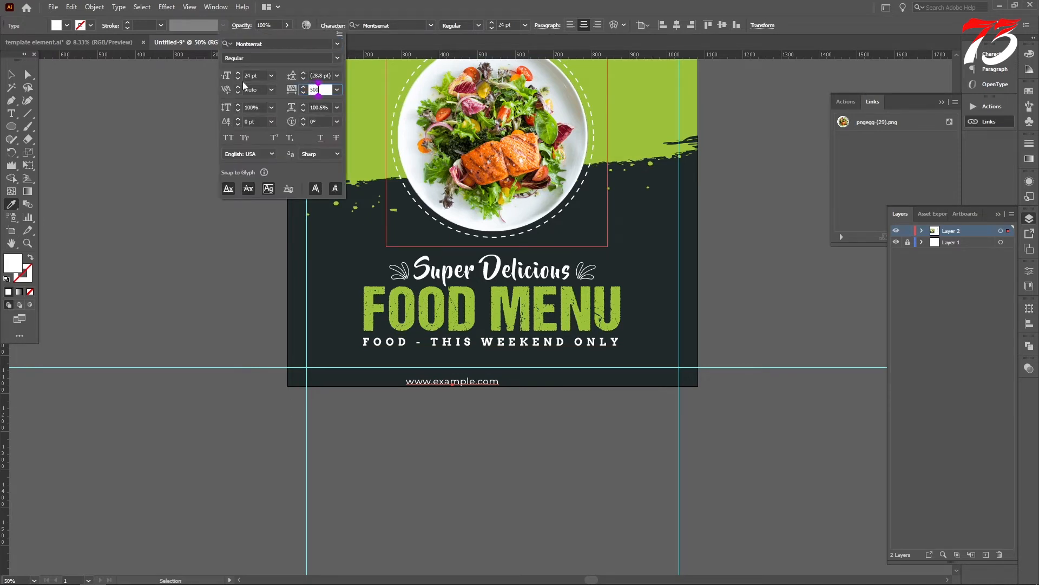
key(Return)
Centre the web address horizontally on the artboard and move it up so it rests on the lower margin guide
click(677, 26)
scroll(482, 396, up, 2)
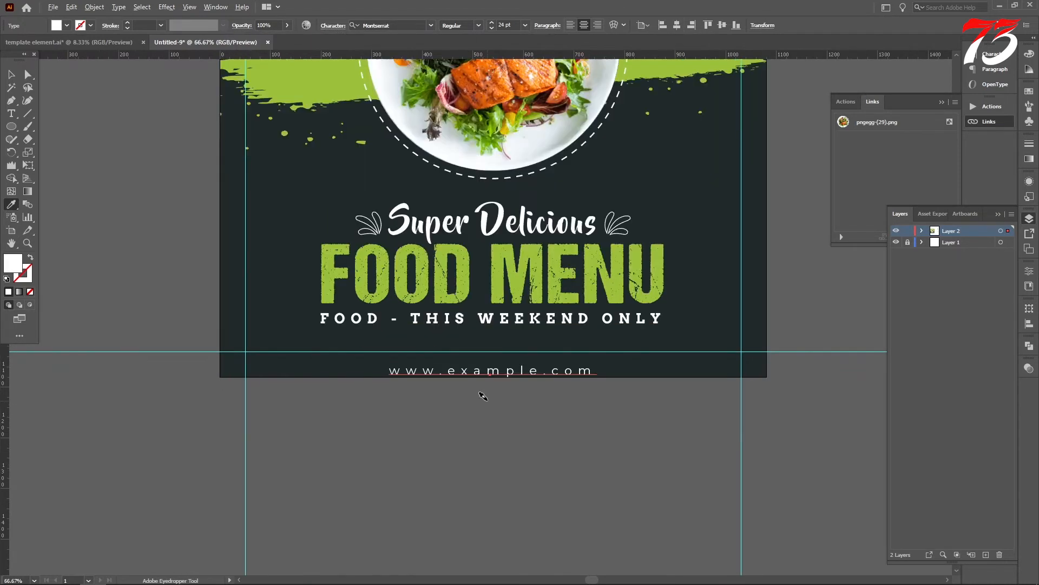
click(11, 74)
scroll(497, 373, up, 2)
drag(486, 343, 472, 266)
scroll(529, 334, down, 4)
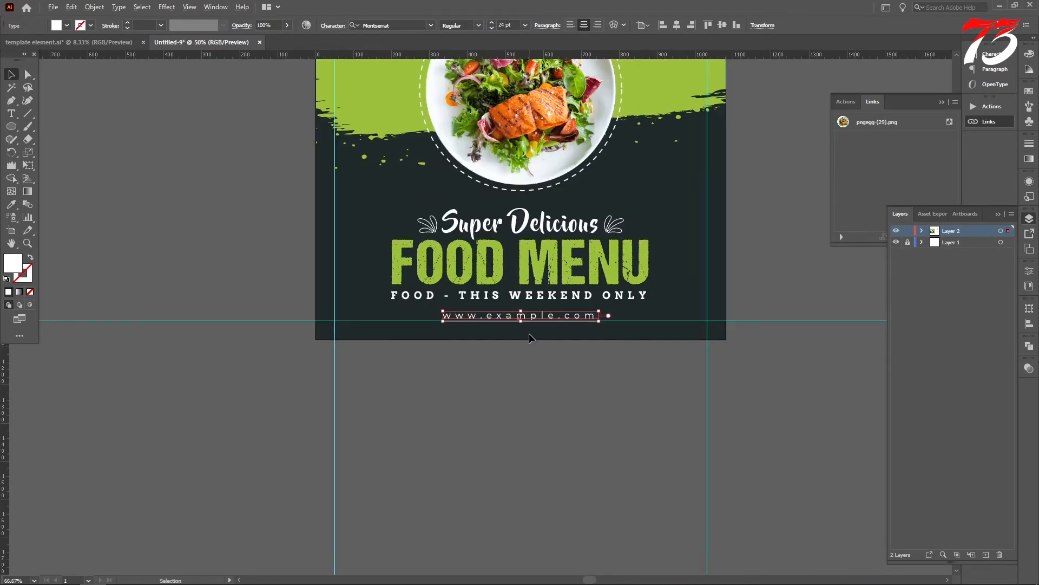
click(543, 339)
Group "Super Delicious", "FOOD MENU", the leaf ornaments and the "FOOD - THIS WEEKEND ONLY" line
scroll(538, 232, up, 1)
click(539, 230)
shift+click(544, 292)
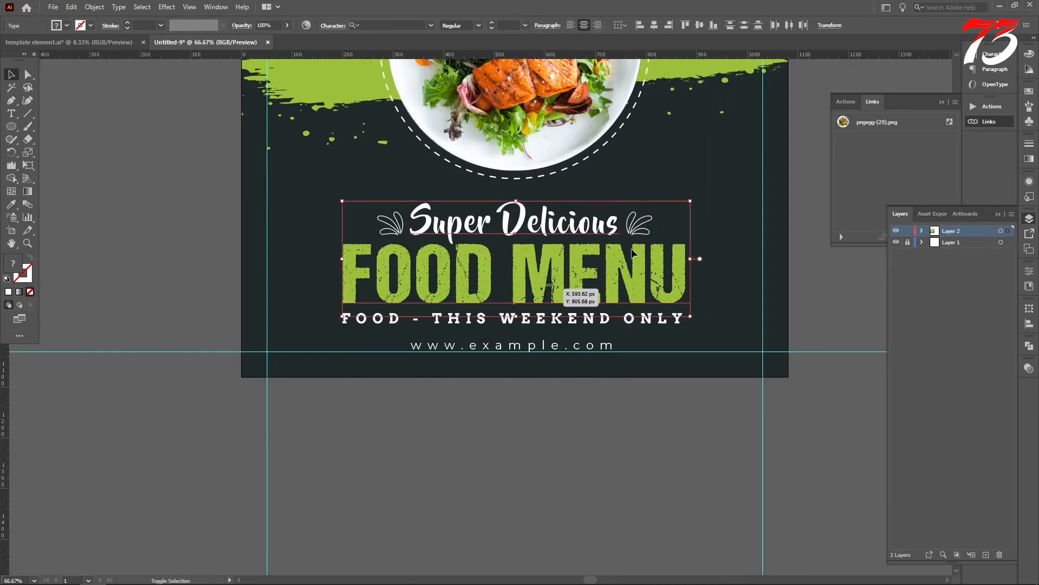
shift+click(637, 226)
shift+click(593, 324)
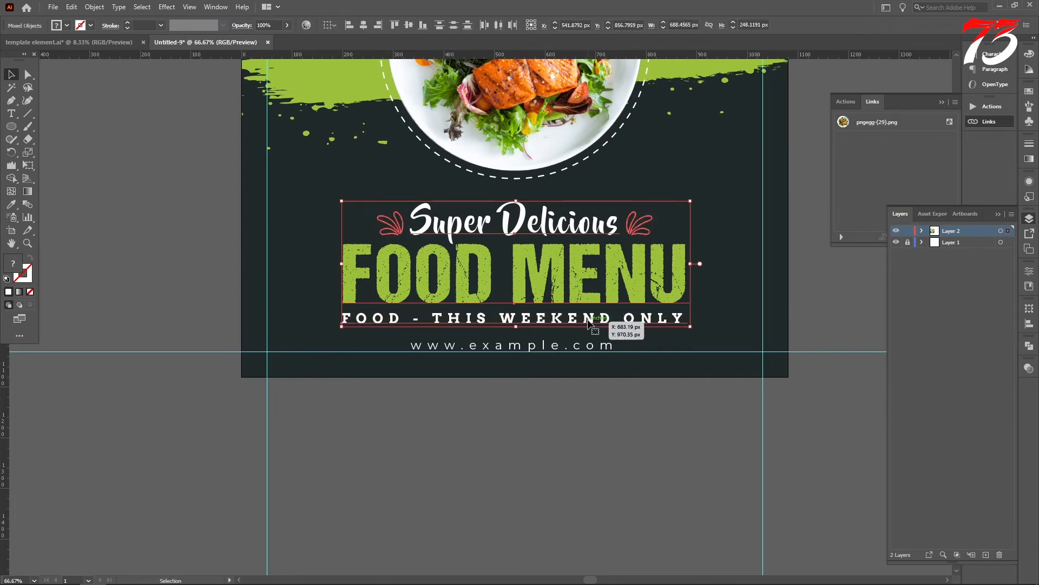
key(a)
key(ctrl+g)
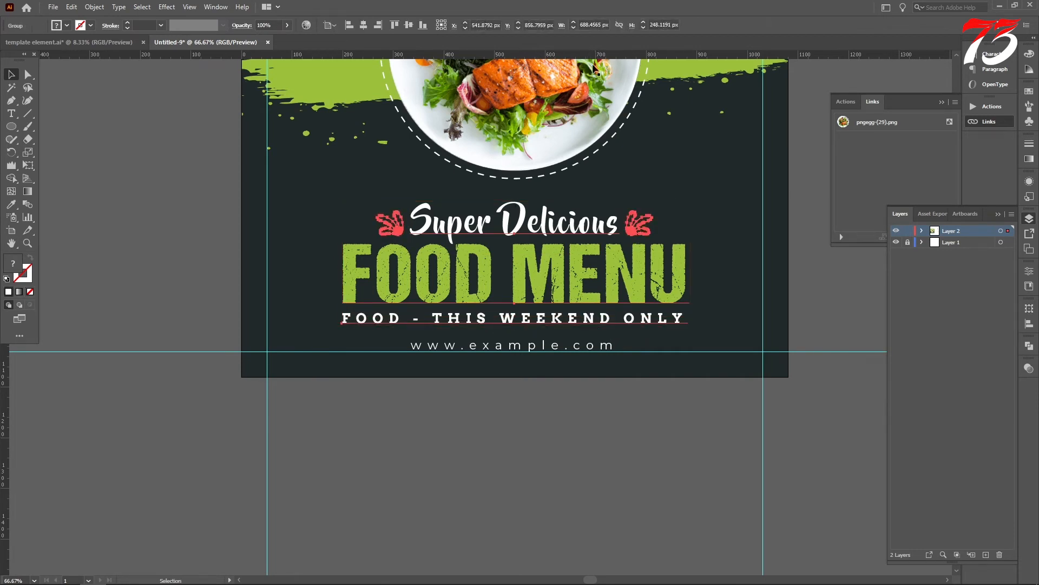
Centre the headline group horizontally on the artboard and move it slightly up, away from the web address
key(v)
click(365, 28)
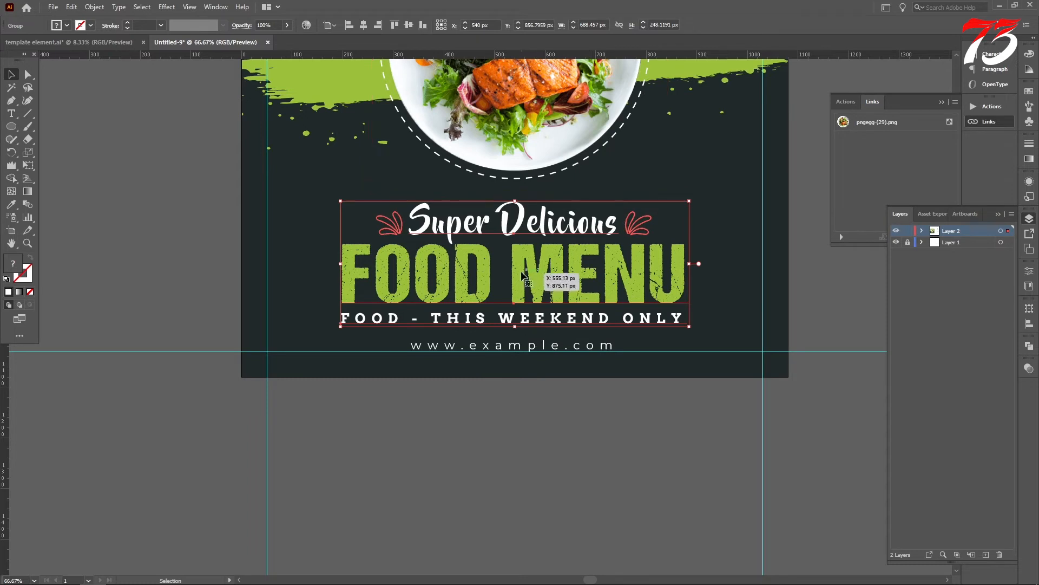
mouse_move(543, 287)
mouse_down()
mouse_move(541, 262)
mouse_move(542, 277)
mouse_up()
click(534, 418)
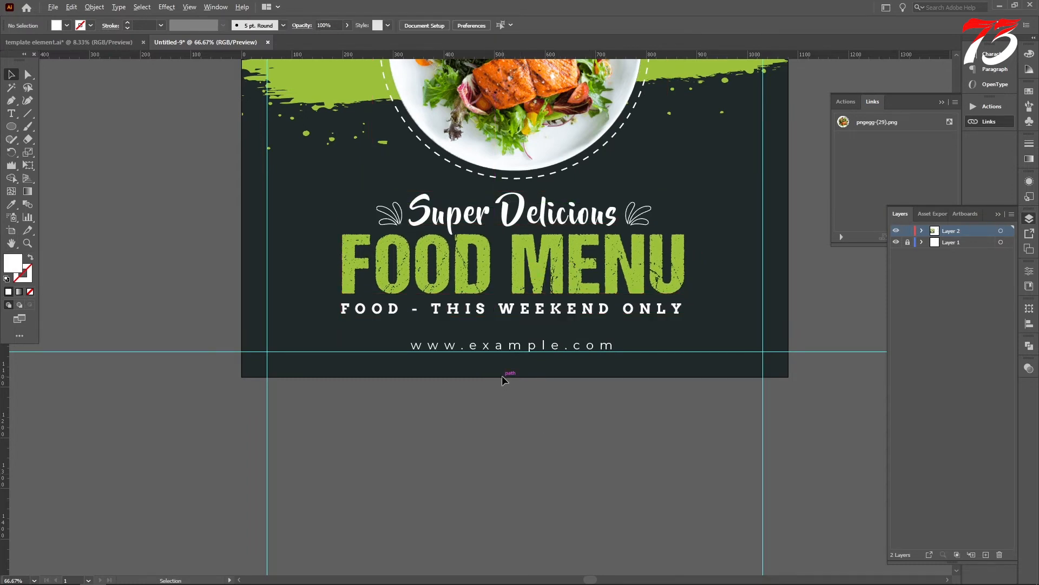
Copy the white company logo with its social icons and the 45% Discount badge from template element.ai into the poster document
scroll(501, 375, down, 2)
scroll(523, 353, down, 1)
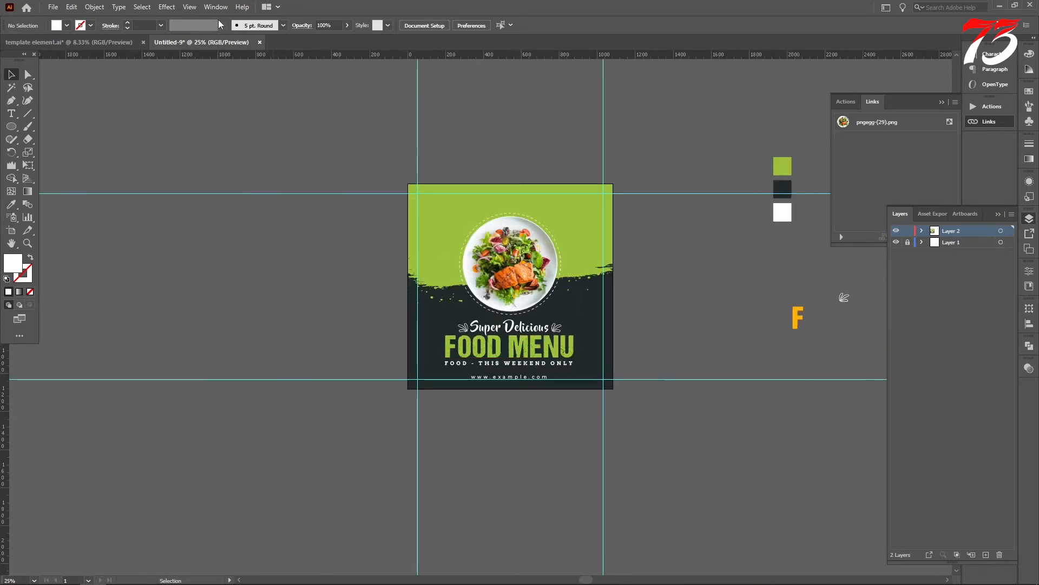
click(114, 41)
scroll(682, 283, up, 7)
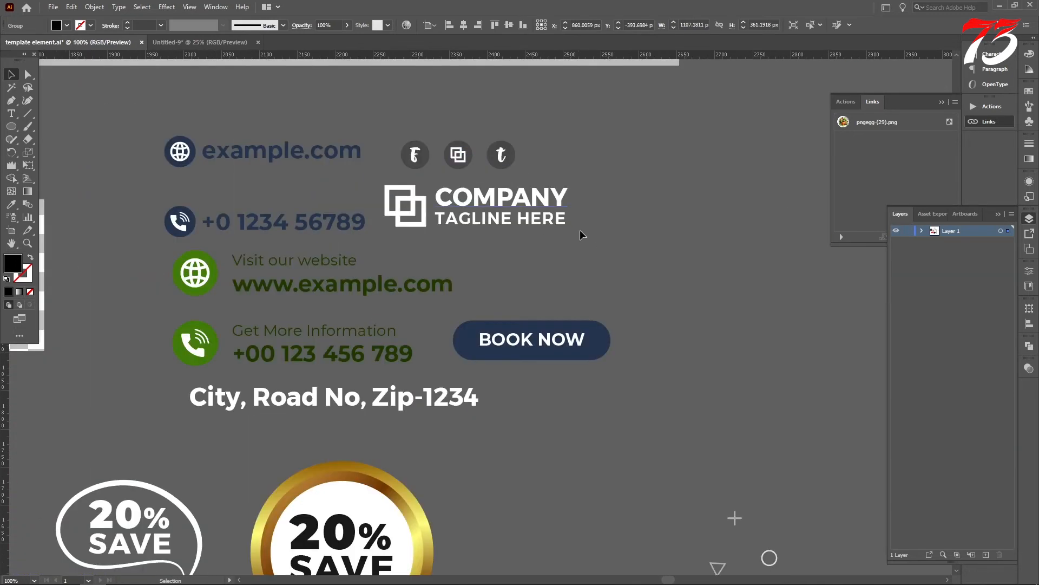
click(558, 219)
scroll(505, 233, up, 1)
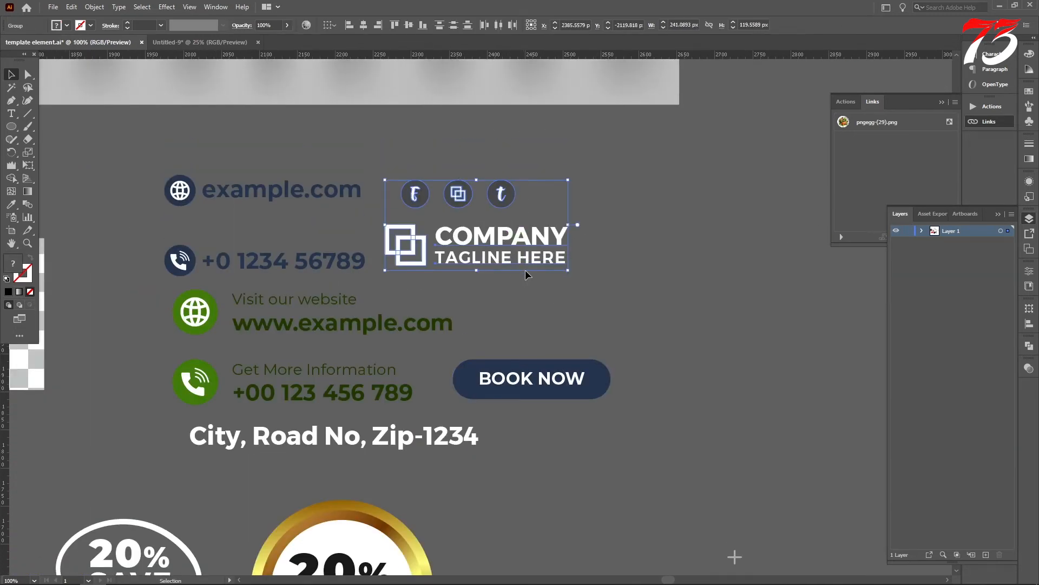
scroll(524, 268, down, 3)
shift+click(566, 488)
drag(566, 484, 263, 39)
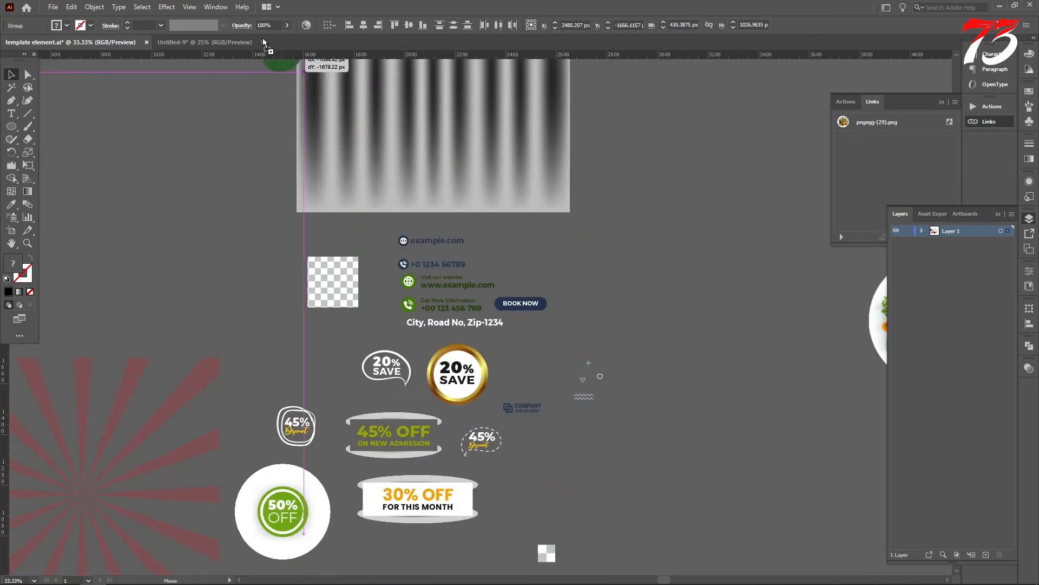
drag(196, 45, 275, 285)
click(281, 372)
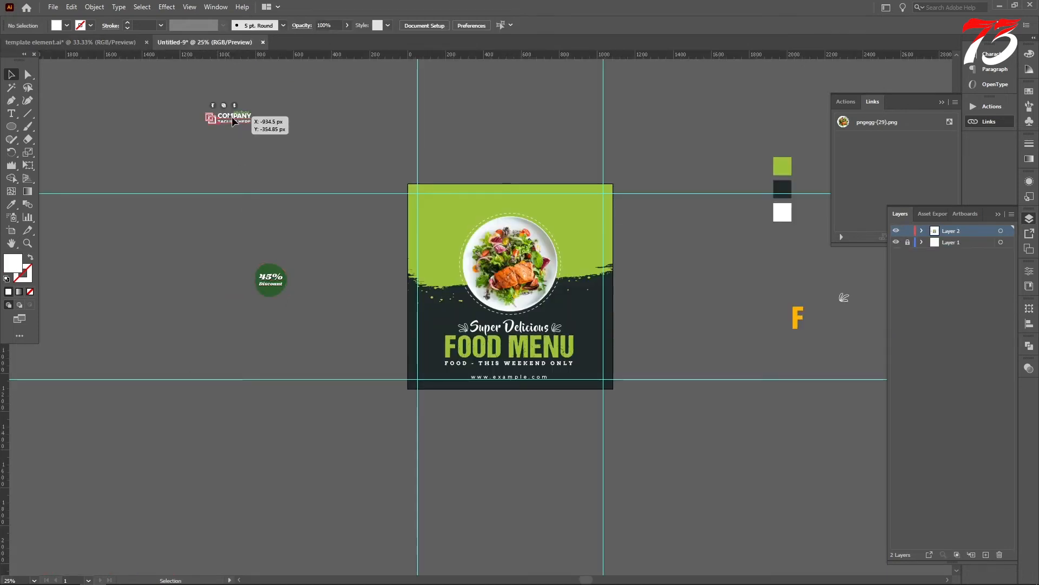
Place the white company logo where the poster's upper and left margin guides meet and scale it down
drag(230, 117, 443, 201)
scroll(422, 190, up, 10)
drag(434, 256, 404, 216)
scroll(404, 215, down, 3)
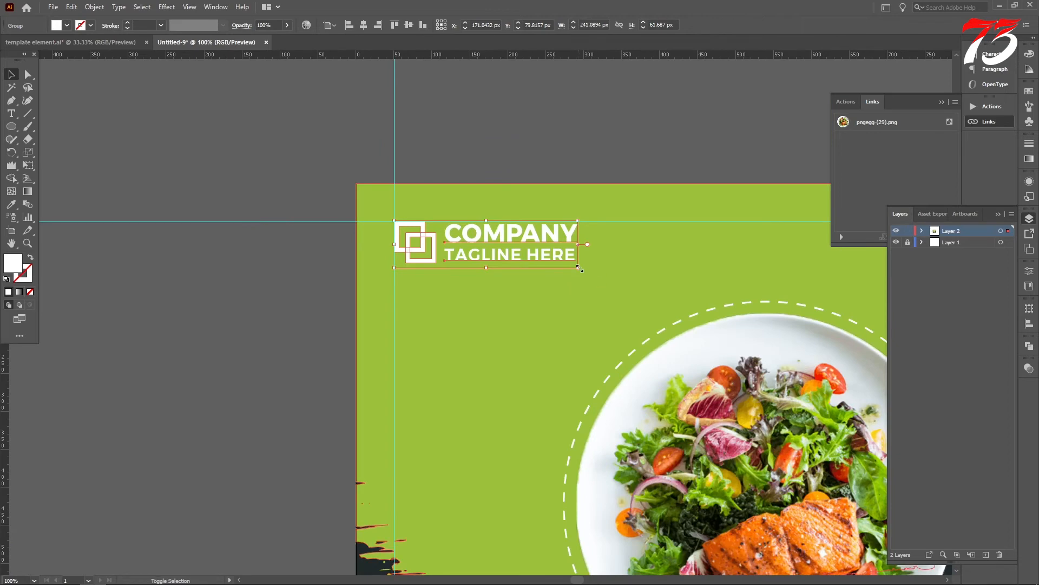
drag(538, 255, 537, 254)
scroll(439, 253, down, 3)
Place the row of three social icons where the poster's upper and right margin guides meet
click(349, 253)
drag(165, 125, 651, 258)
scroll(651, 258, up, 10)
drag(667, 300, 670, 235)
scroll(649, 233, up, 4)
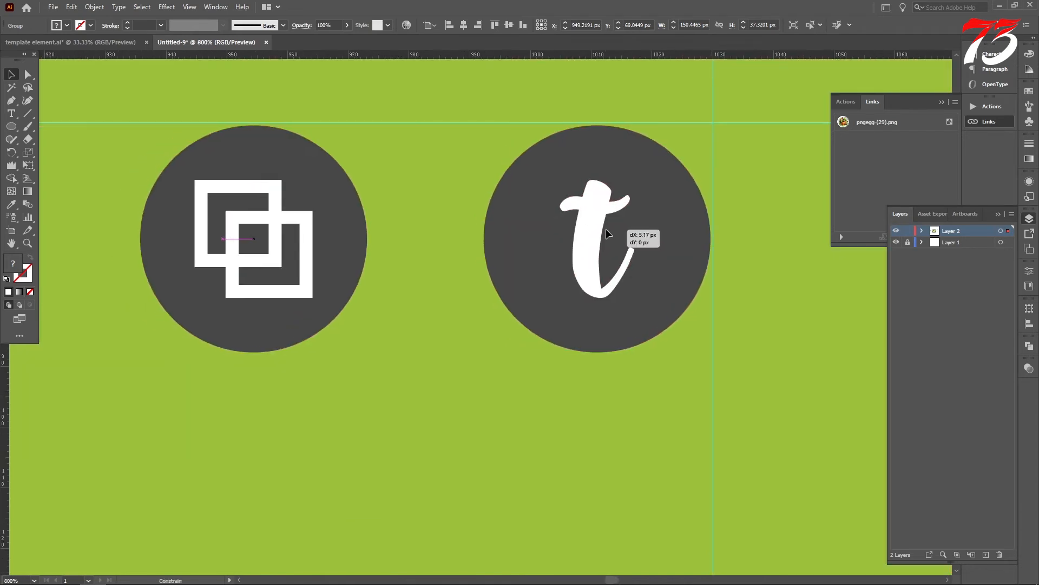
scroll(601, 244, down, 6)
click(594, 272)
Recolour the three circles behind the social icons white
click(27, 74)
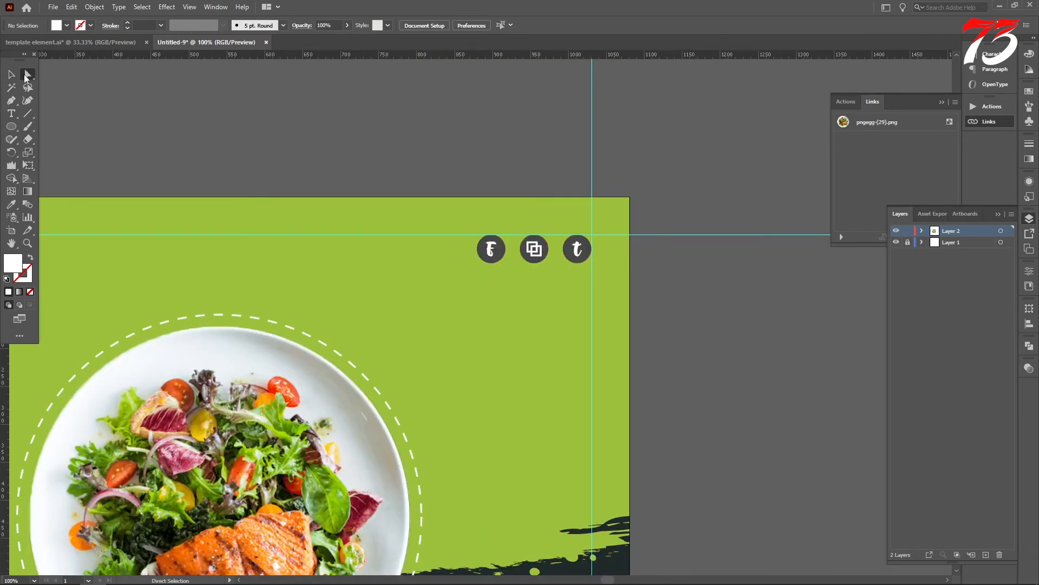
scroll(515, 250, up, 3)
drag(454, 286, 693, 293)
key(i)
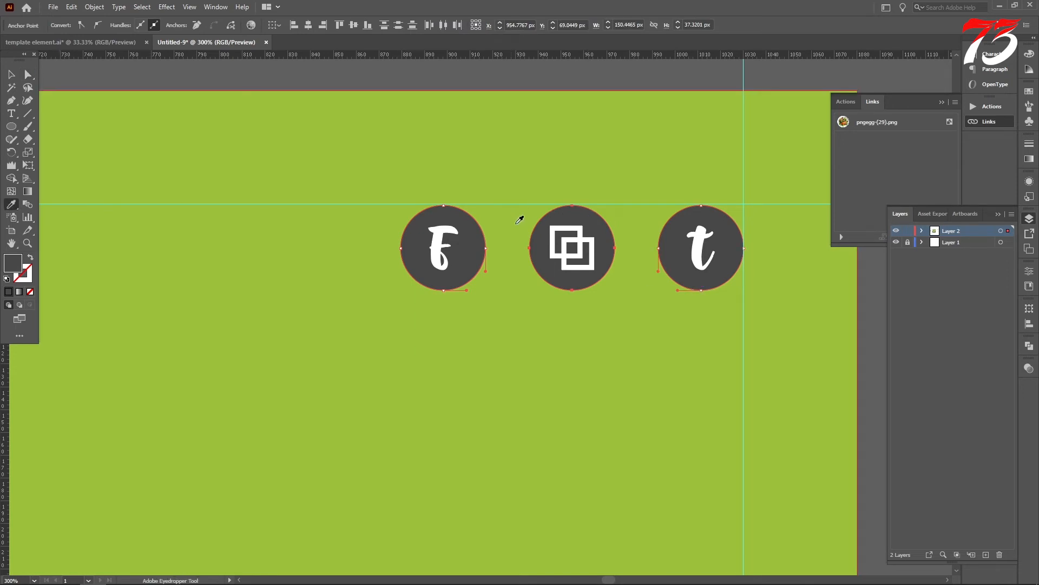
click(566, 239)
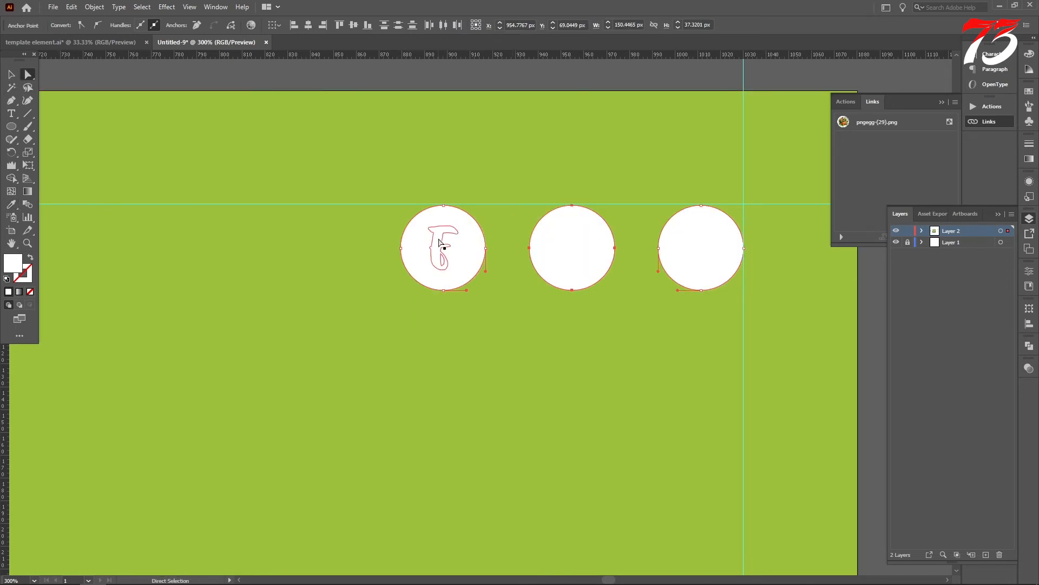
Recolour the symbols inside the three white social circles with the green of the poster background
click(440, 242)
shift+click(584, 242)
shift+click(700, 246)
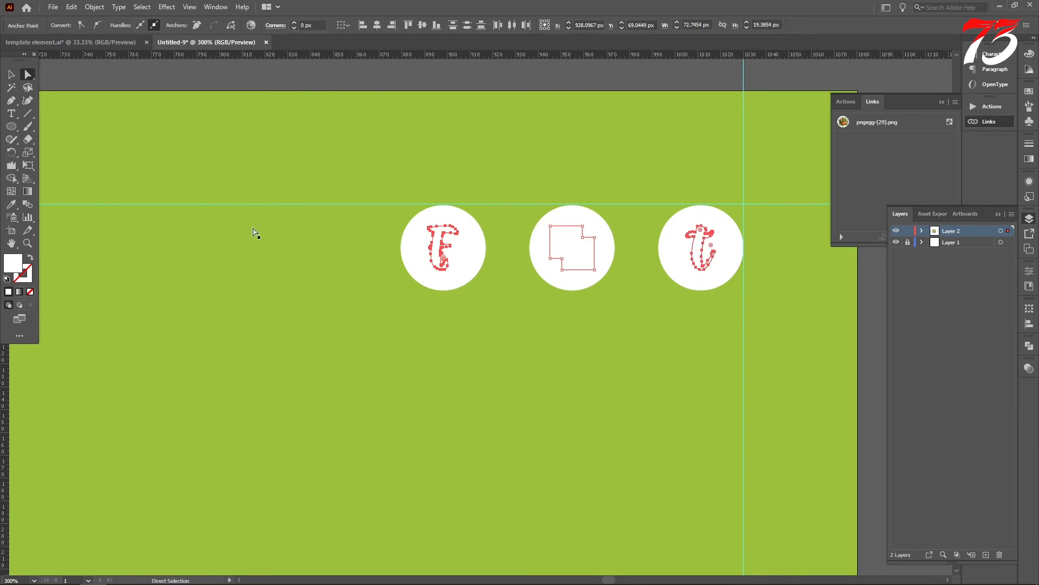
key(i)
click(200, 244)
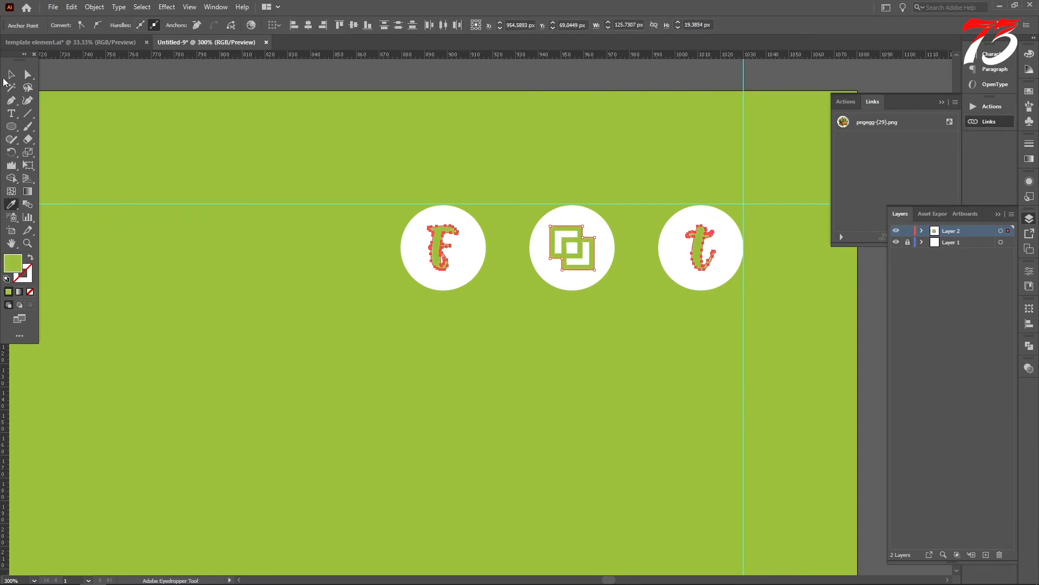
click(9, 74)
scroll(622, 236, down, 5)
click(717, 300)
scroll(698, 270, down, 2)
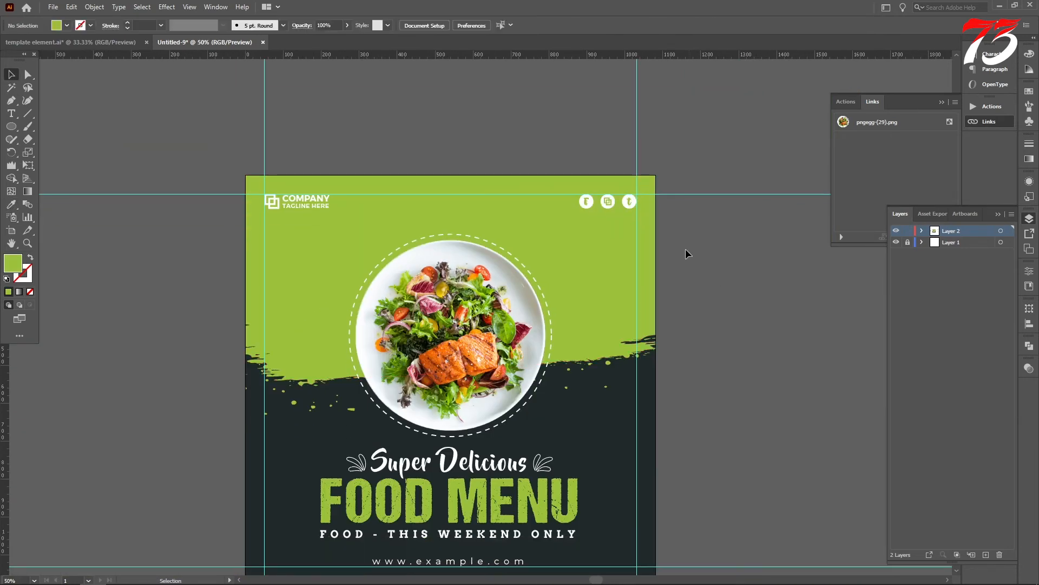
scroll(671, 238, down, 1)
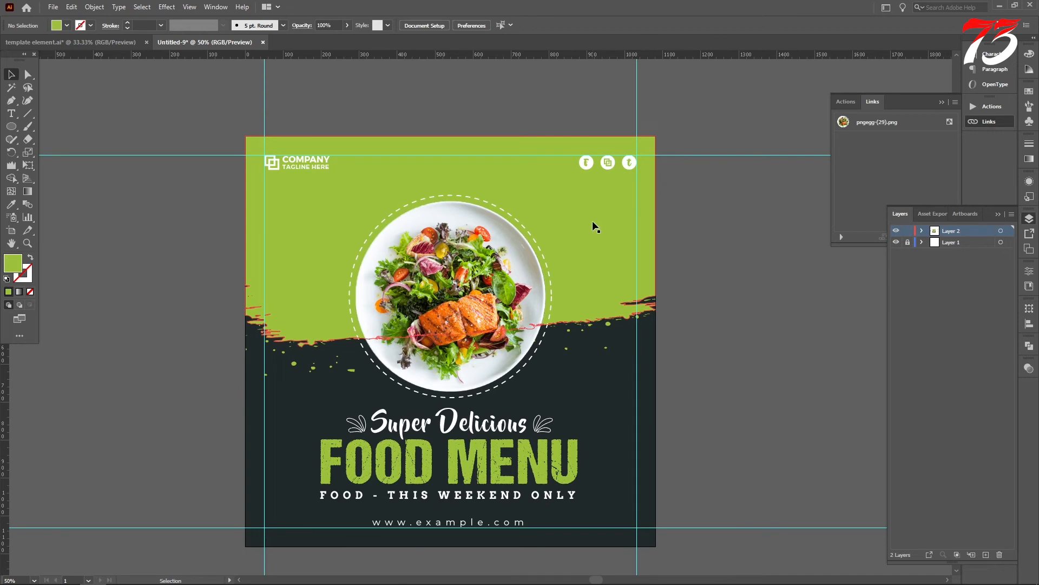
Copy the small outline shapes and the 45% Discount badge from template element.ai beside the poster, and select the salad plate group
click(94, 47)
click(651, 390)
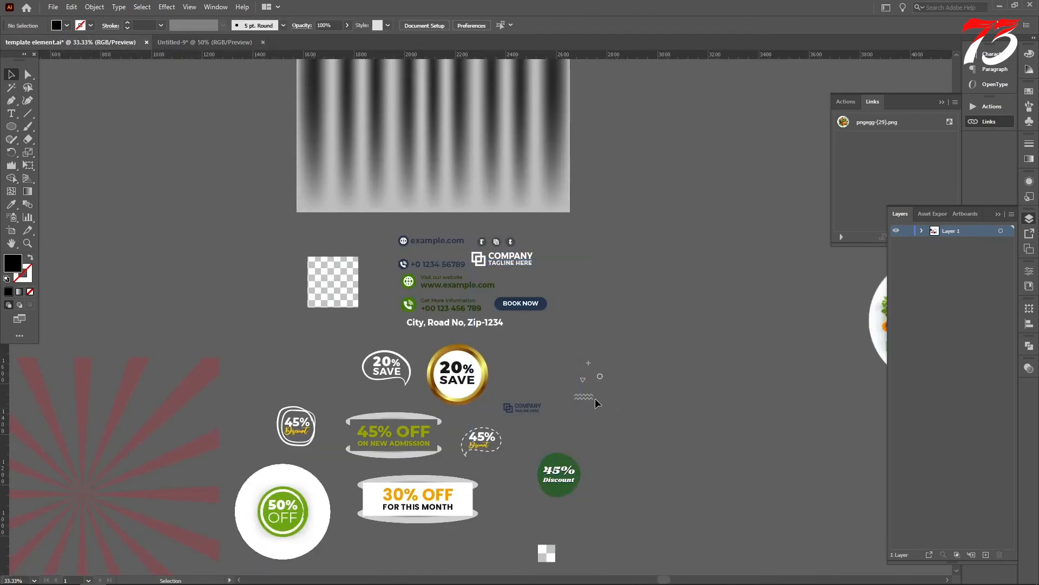
click(591, 397)
shift+click(543, 461)
drag(539, 461, 742, 294)
click(480, 297)
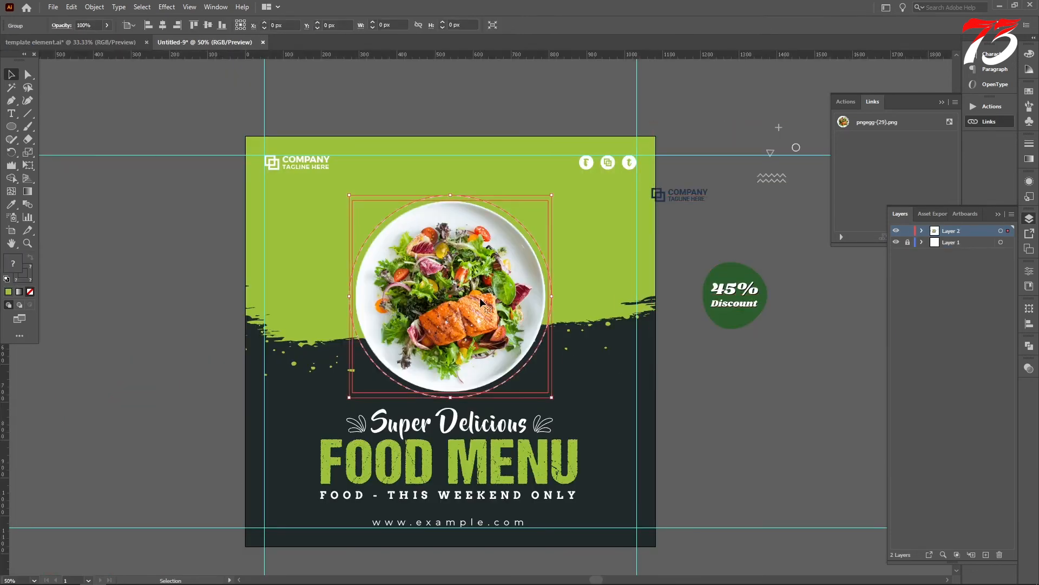
Move the salad plate group straight up towards the logo row and enlarge it slightly in proportion
drag(456, 320, 455, 306)
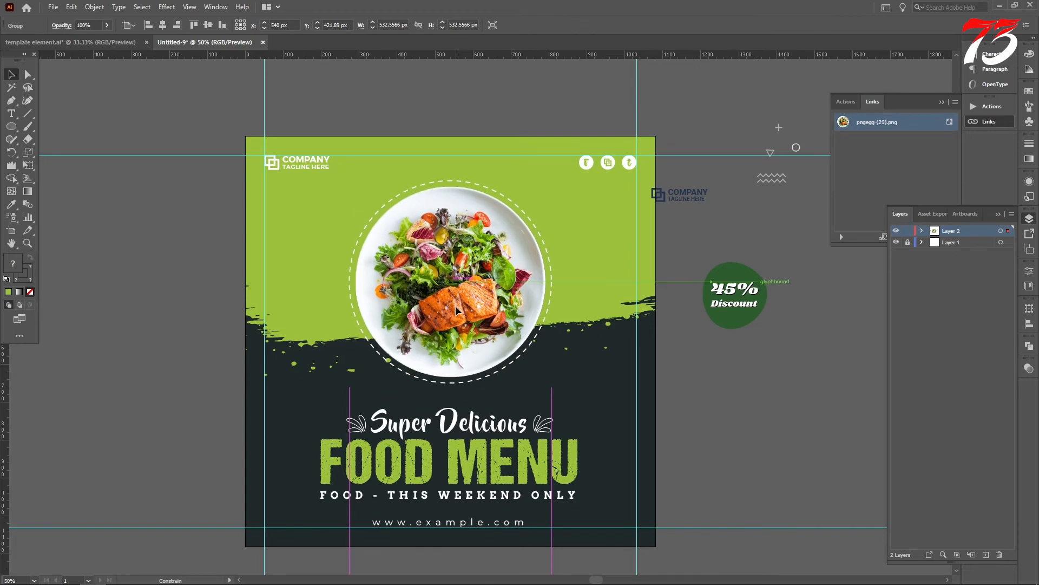
drag(451, 185, 450, 173)
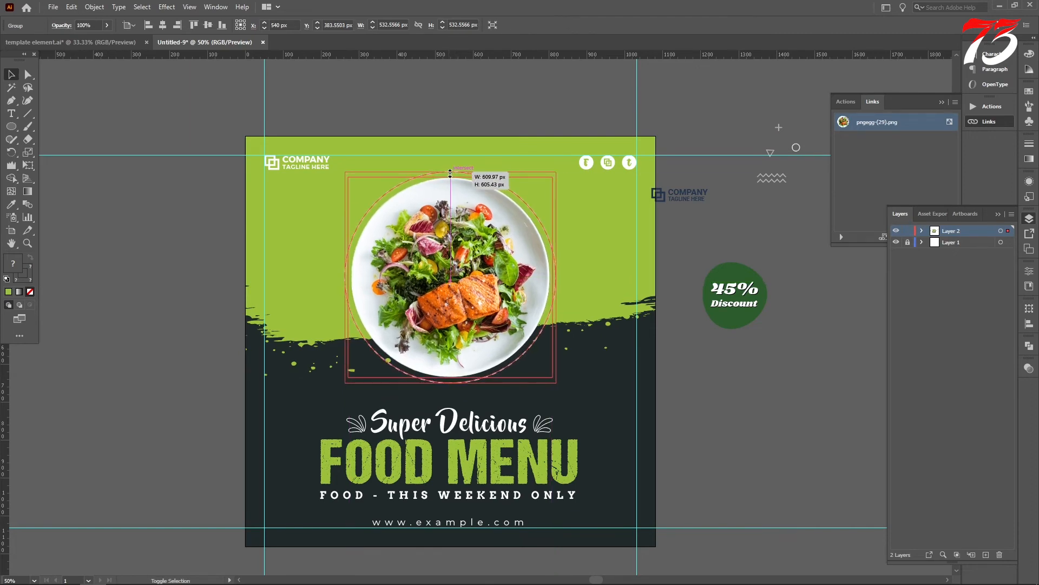
click(697, 354)
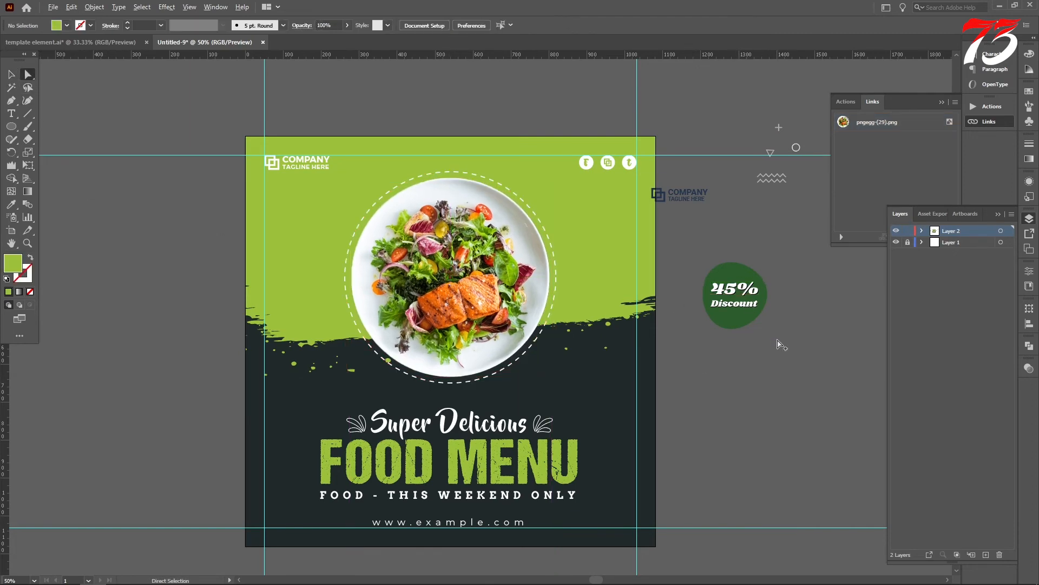
Recolour the green shape behind the 45% Discount text with the white of its lettering
scroll(781, 345, up, 5)
click(701, 365)
key(i)
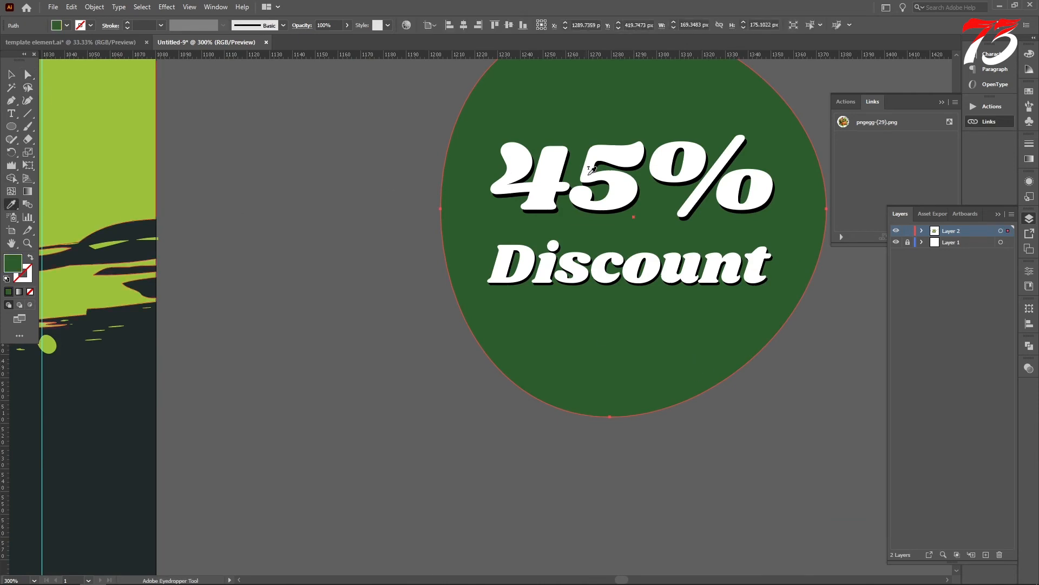
click(619, 186)
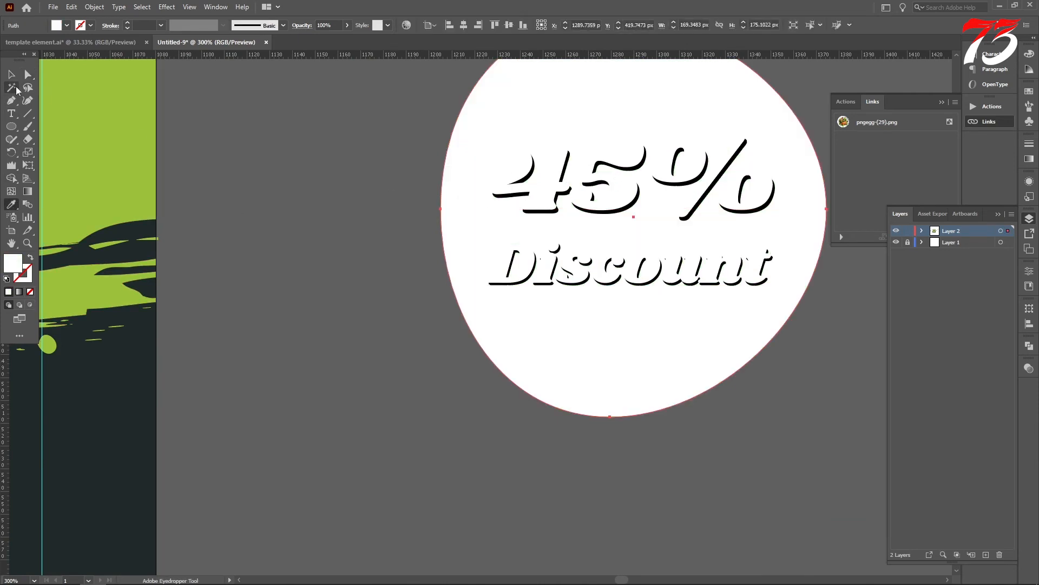
Ungroup the 45% Discount badge so its round shape and its lettering are separate objects
click(618, 190)
right_click(623, 188)
click(665, 279)
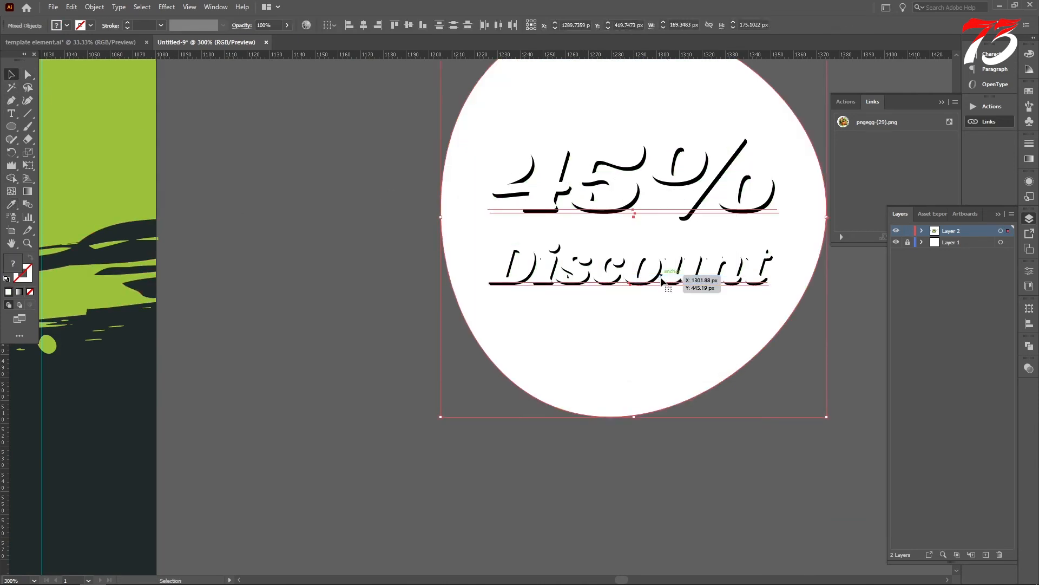
click(680, 505)
key(ctrl+a)
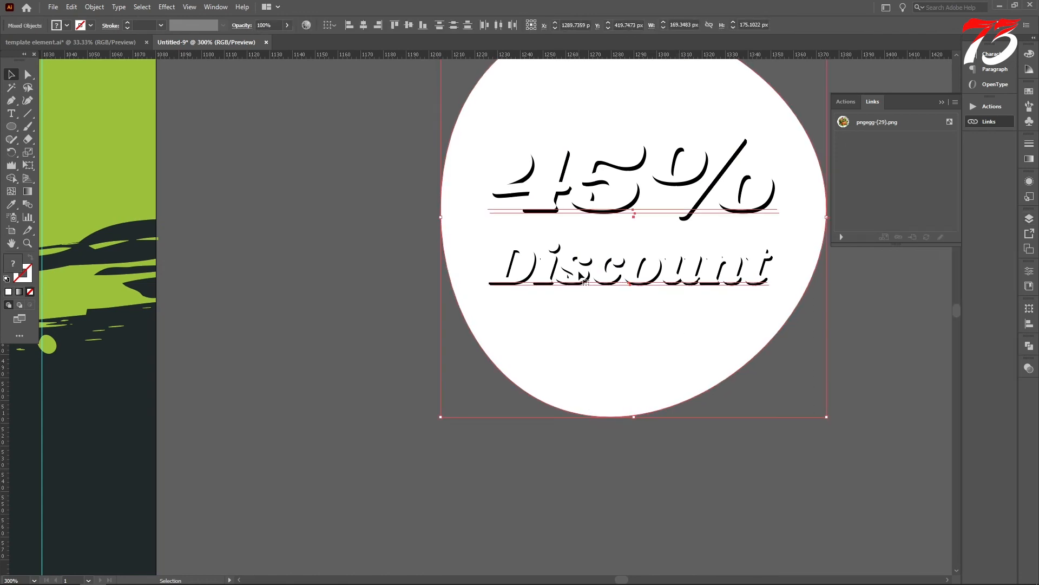
Delete the black shadow copies behind the badge's 45% and Discount texts
click(922, 232)
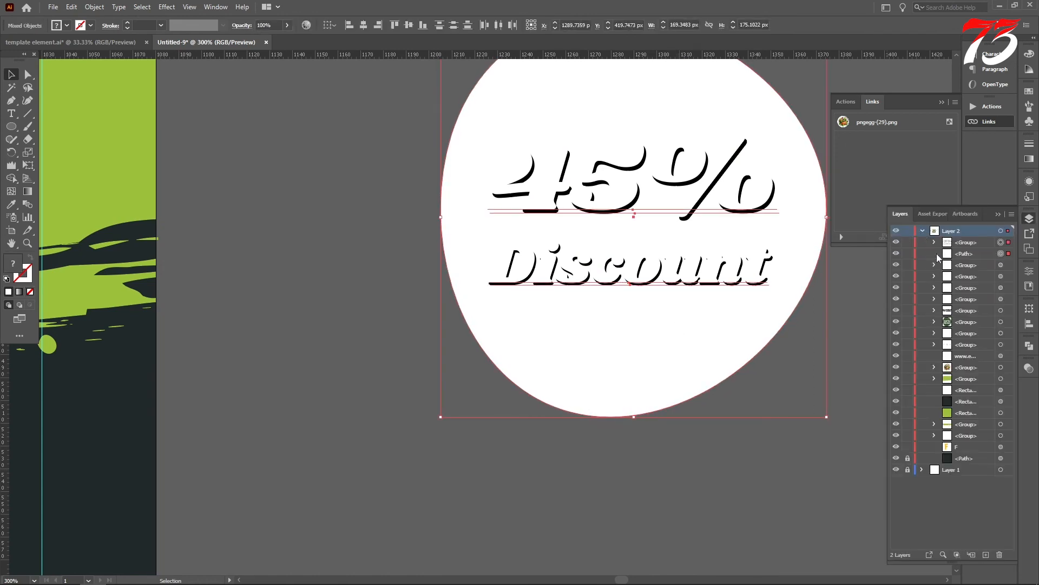
click(935, 243)
click(1001, 276)
key(Delete)
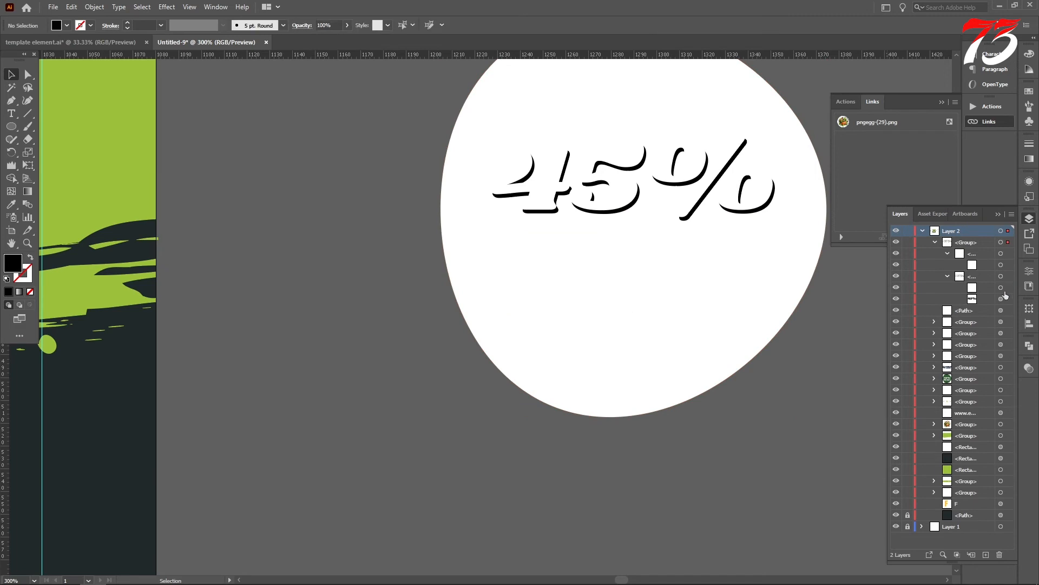
click(1001, 299)
key(Delete)
Recolour the badge's 45% and Discount texts with the dark colour of the poster's lower background
click(1001, 288)
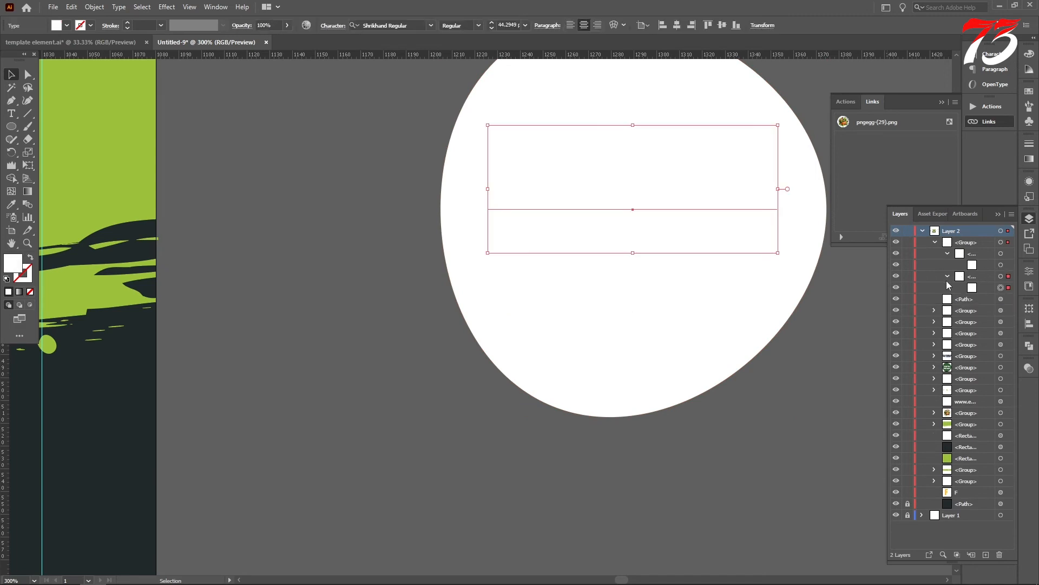
shift+click(1001, 265)
click(11, 204)
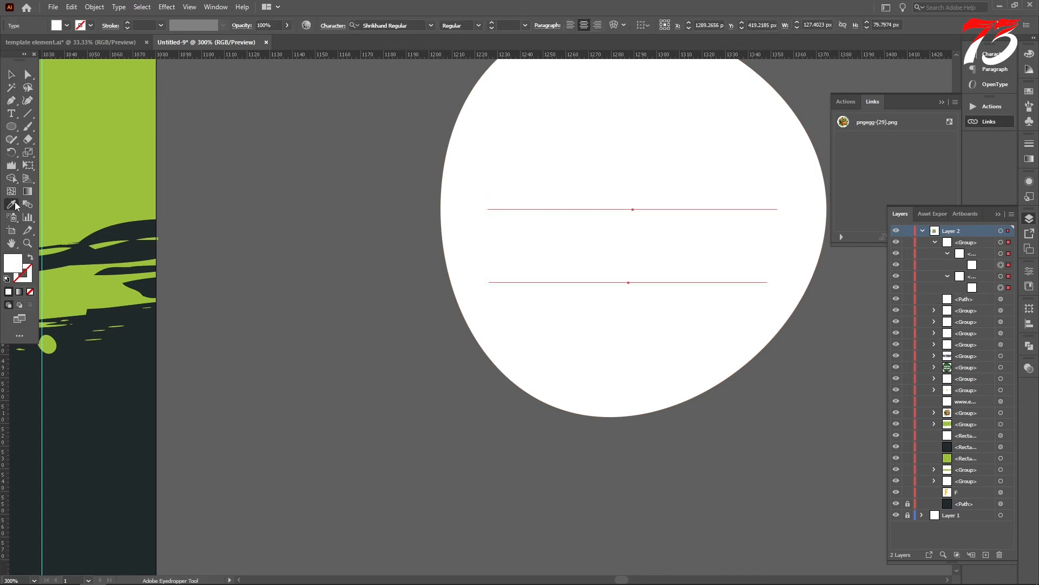
click(91, 340)
click(10, 76)
scroll(687, 279, down, 3)
click(761, 384)
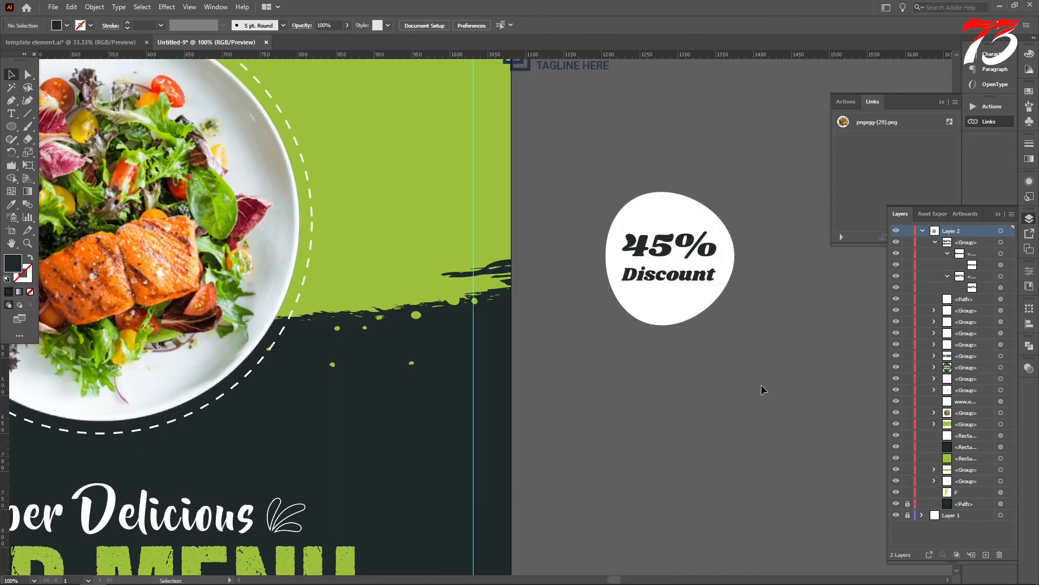
Group the white 45% Discount badge with its text and place it over the right edge of the salad plate
scroll(753, 378, down, 2)
drag(753, 378, 681, 268)
key(ctrl+g)
drag(710, 322, 528, 306)
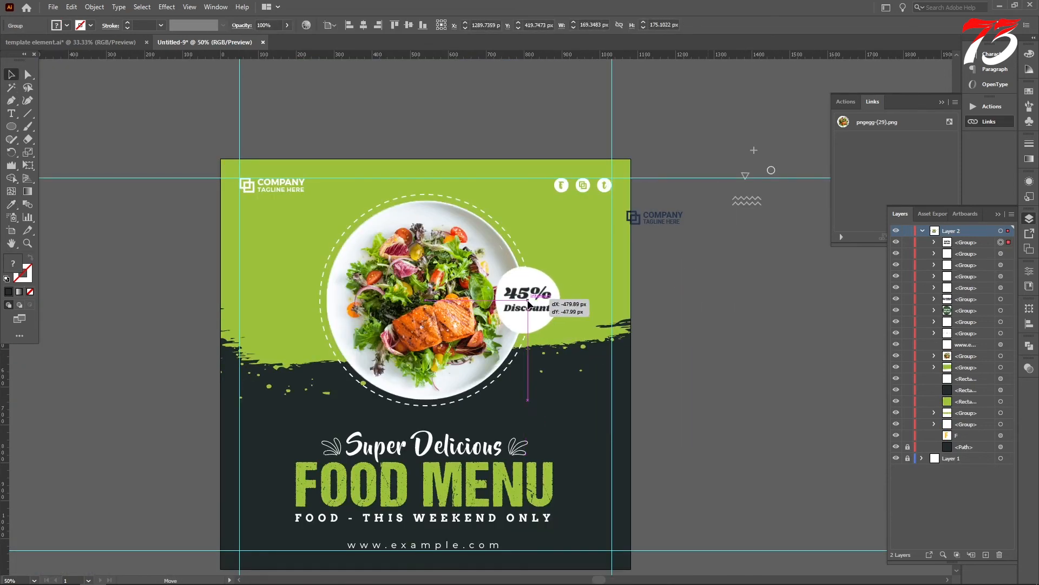
click(697, 322)
Copy the dot grid, chevron strip, zigzag, circle, triangle and plus shapes from template element.ai beside the poster
scroll(697, 304, down, 1)
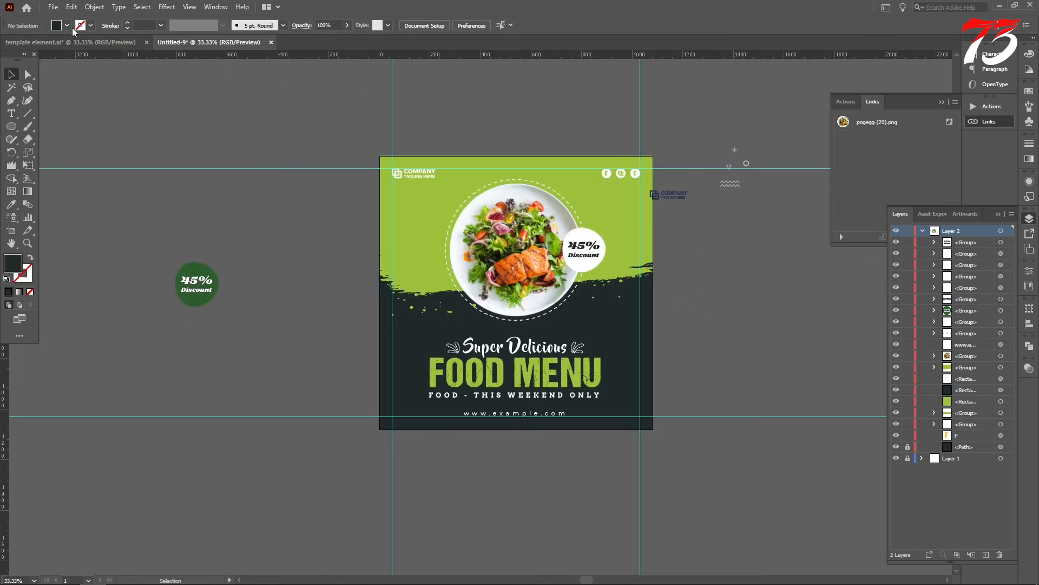
scroll(564, 411, down, 2)
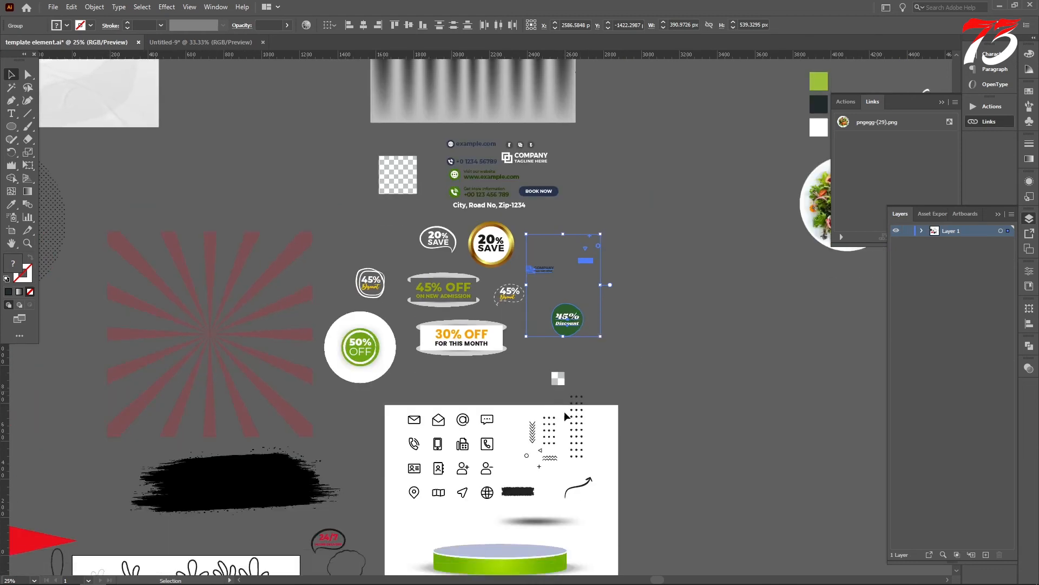
scroll(532, 514, up, 5)
scroll(441, 411, down, 1)
click(475, 404)
drag(475, 403, 198, 76)
drag(726, 290, 727, 290)
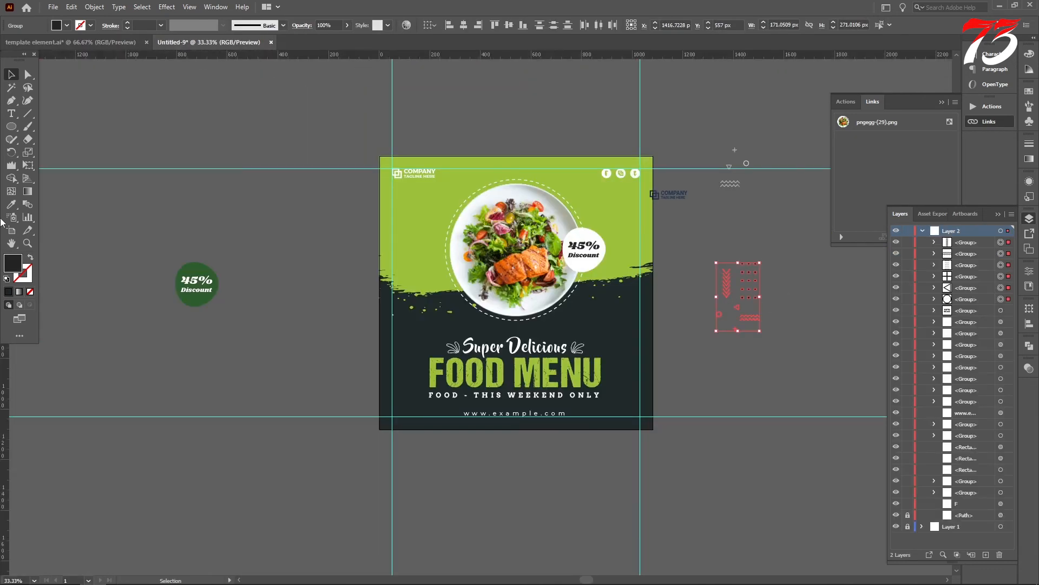
Recolour the copied decorative shapes with the white of the discount badge and set their opacity to 50%
key(i)
key(ctrl+1)
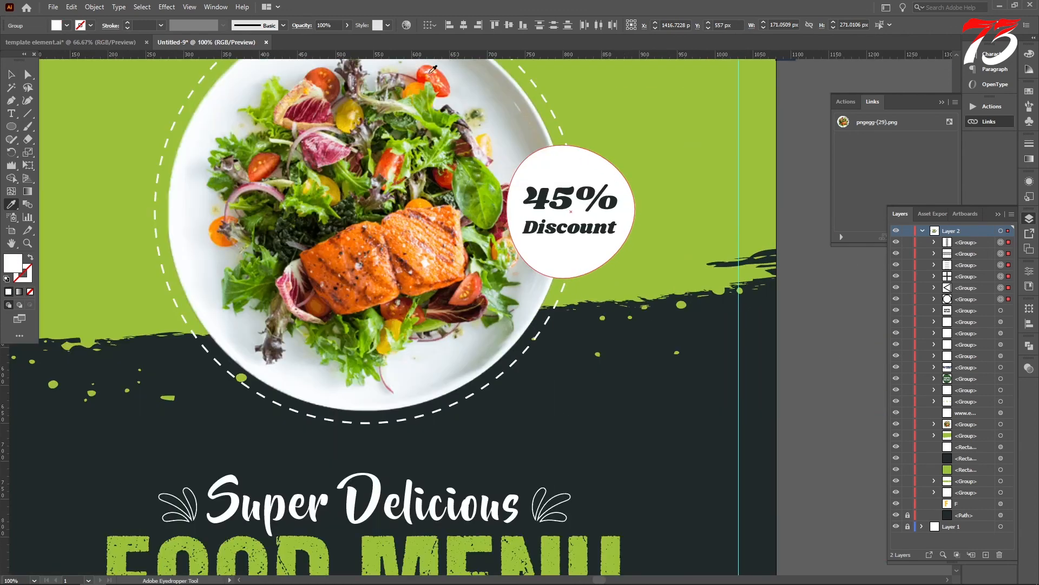
click(433, 68)
text(50)
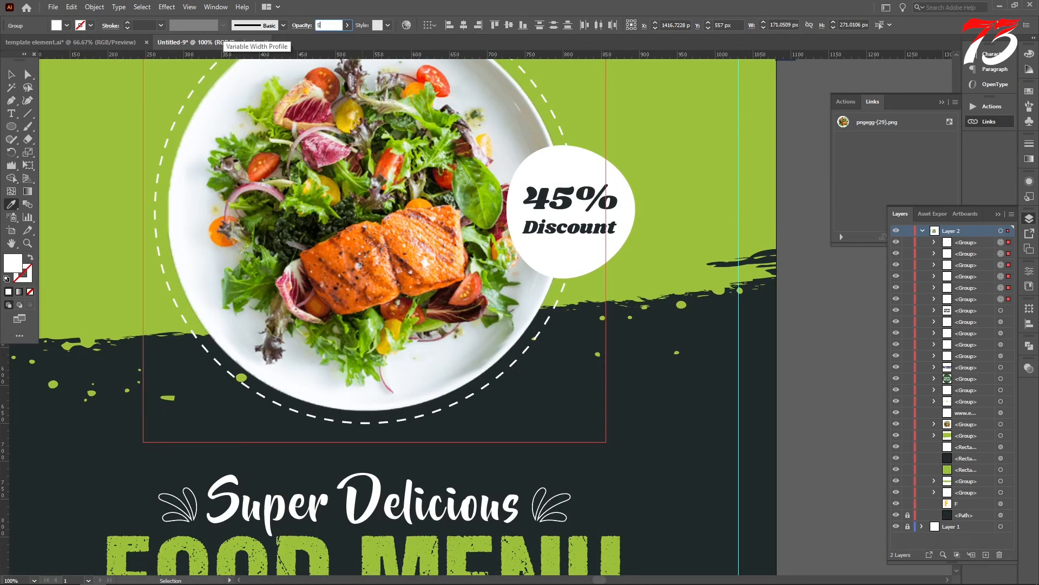
key(Return)
key(ctrl+minus)
key(ctrl+minus)
key(ctrl+minus)
click(11, 74)
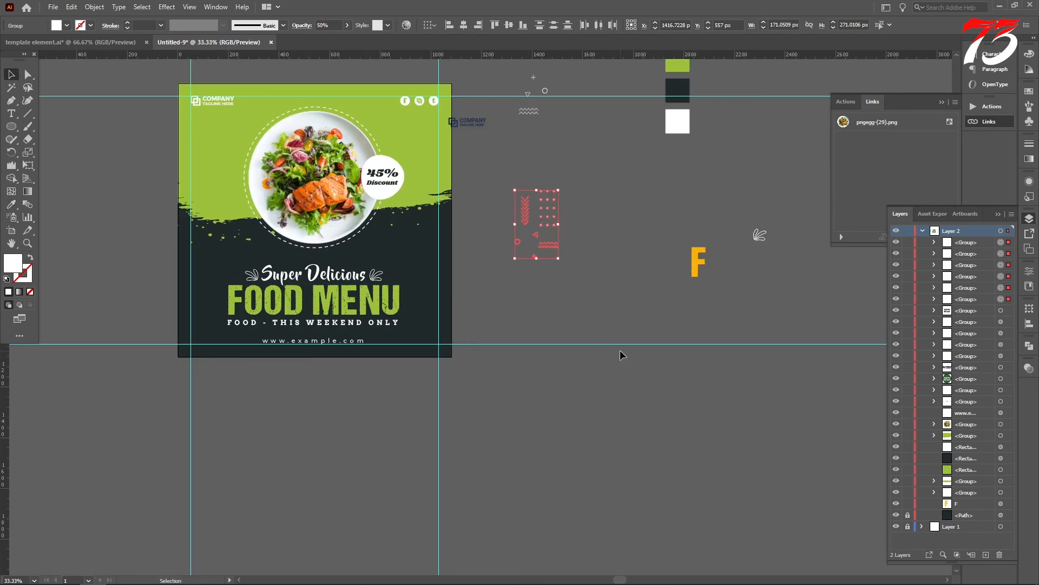
click(619, 350)
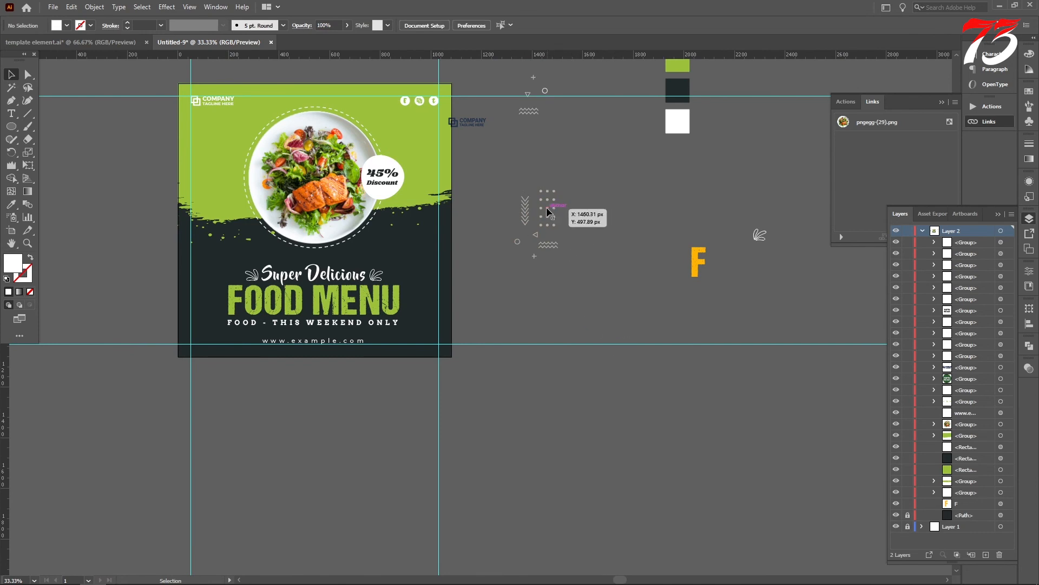
Place the dot grid on the green background to the left of the salad plate
drag(548, 211, 245, 170)
scroll(217, 161, up, 4)
drag(246, 216, 225, 219)
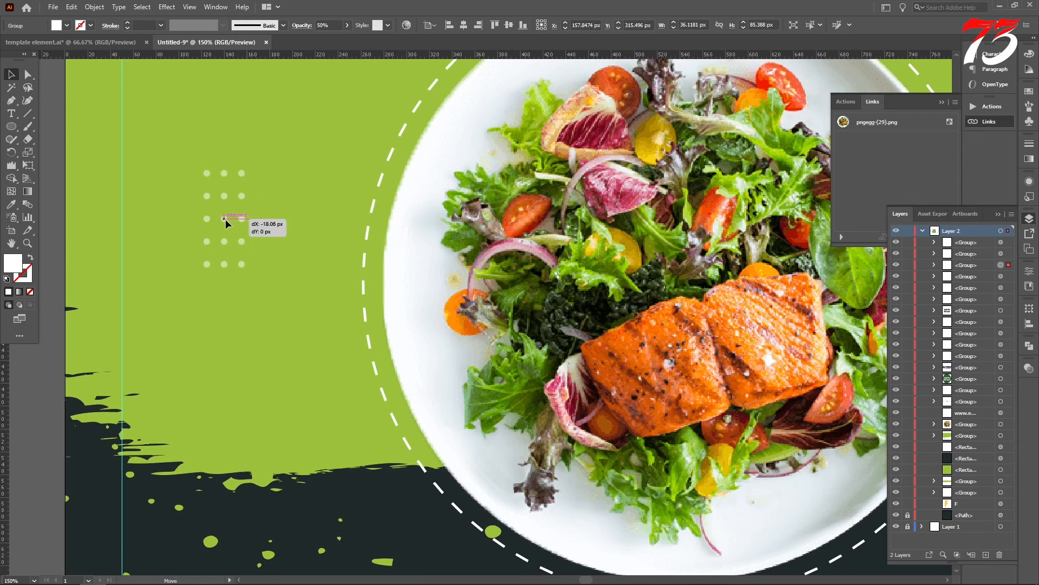
scroll(213, 253, down, 4)
click(612, 431)
Place the plus to the upper right of the "Super Delicious" text and the small circle to its upper left
drag(536, 339, 414, 340)
drag(520, 327, 213, 347)
click(597, 334)
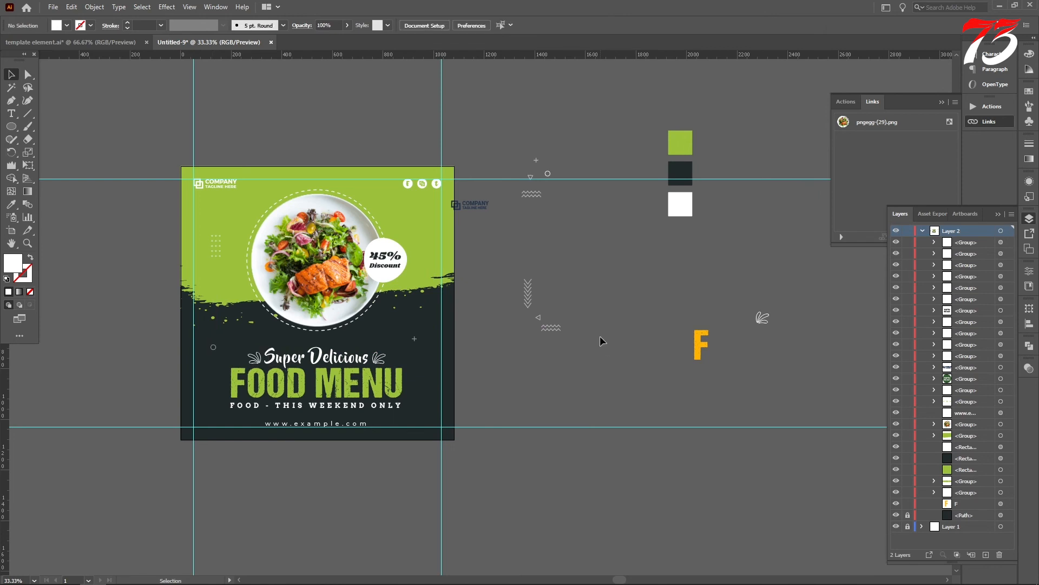
Place the small triangle on the green area above the discount badge, and move the spare dark blue company logo clear of the poster
drag(538, 317, 422, 221)
scroll(421, 207, up, 3)
click(660, 322)
scroll(659, 317, down, 3)
click(719, 251)
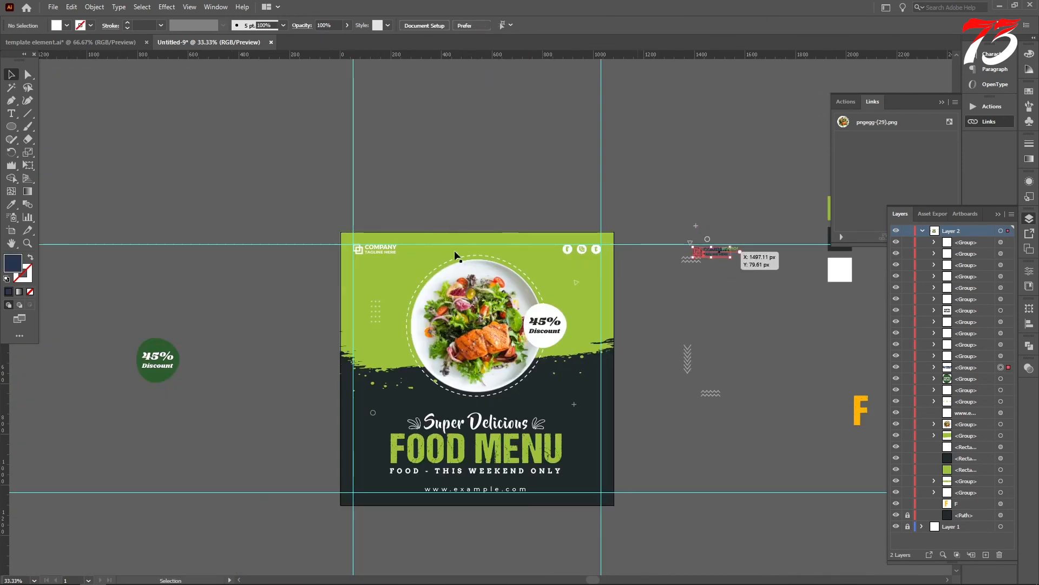
scroll(417, 256, down, 1)
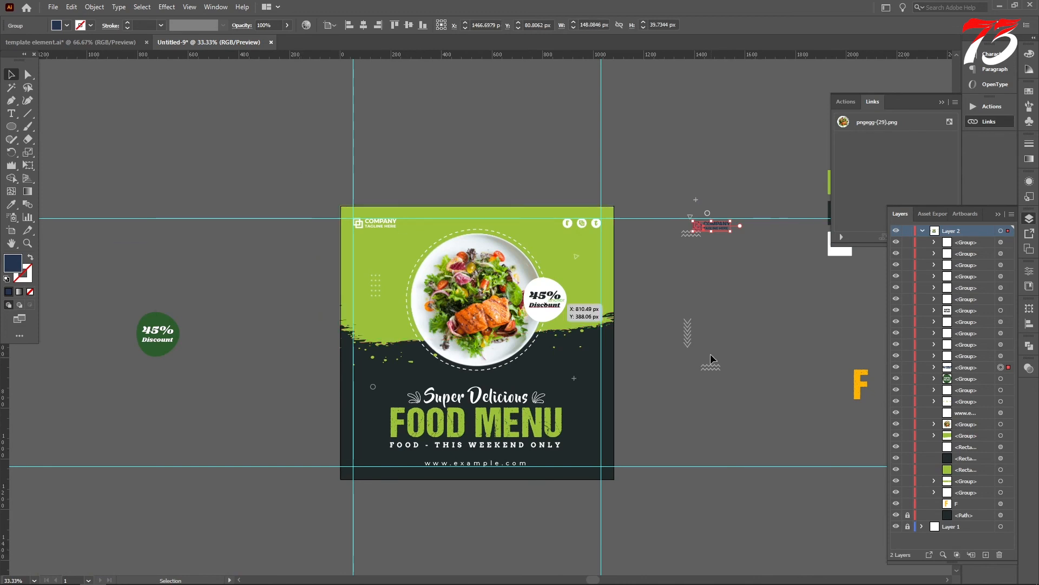
Rotate the chevron strip to point upwards and place it to the lower right of the FOOD MENU lettering
click(689, 335)
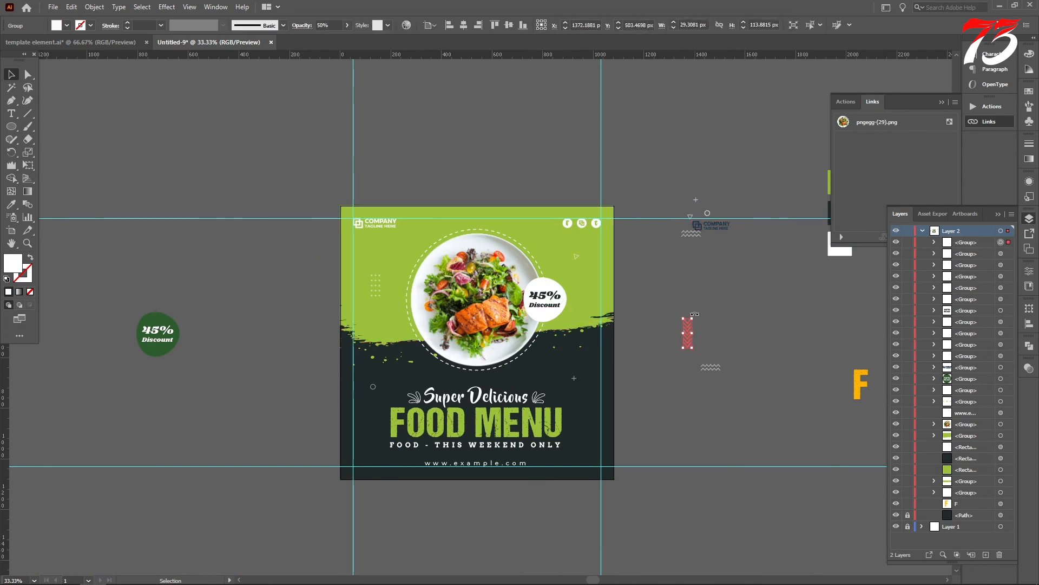
drag(695, 334, 584, 445)
scroll(584, 446, up, 4)
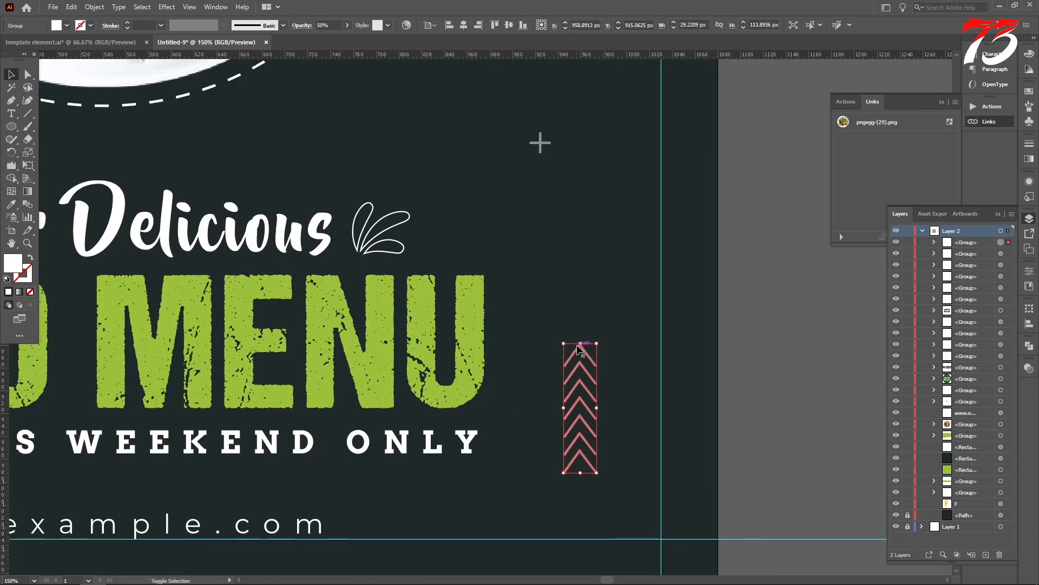
Scale the chevron strip down slightly and move it closer to the poster's lower right margin corner
drag(579, 343, 581, 365)
click(732, 374)
scroll(732, 375, down, 3)
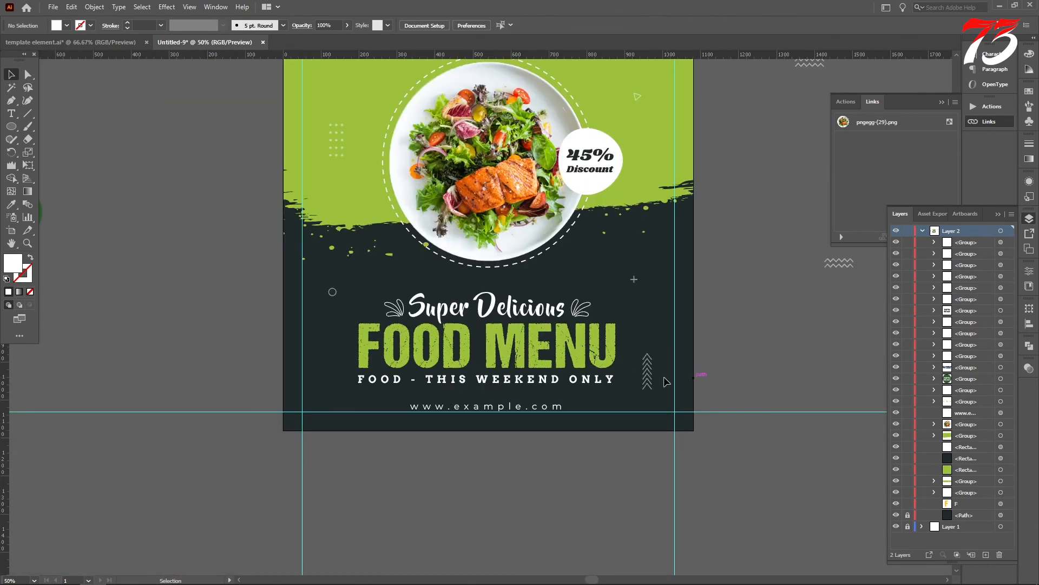
drag(651, 376, 658, 393)
click(735, 379)
Copy the small triangle outline to the poster's lower left area, left of the web address
scroll(387, 277, down, 1)
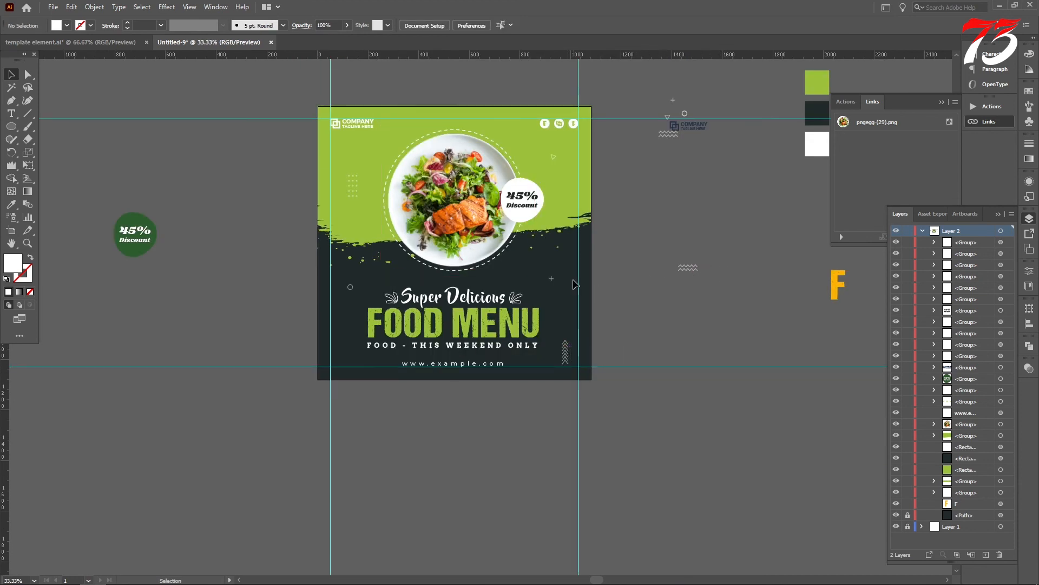
drag(554, 157, 351, 359)
key(ctrl+0)
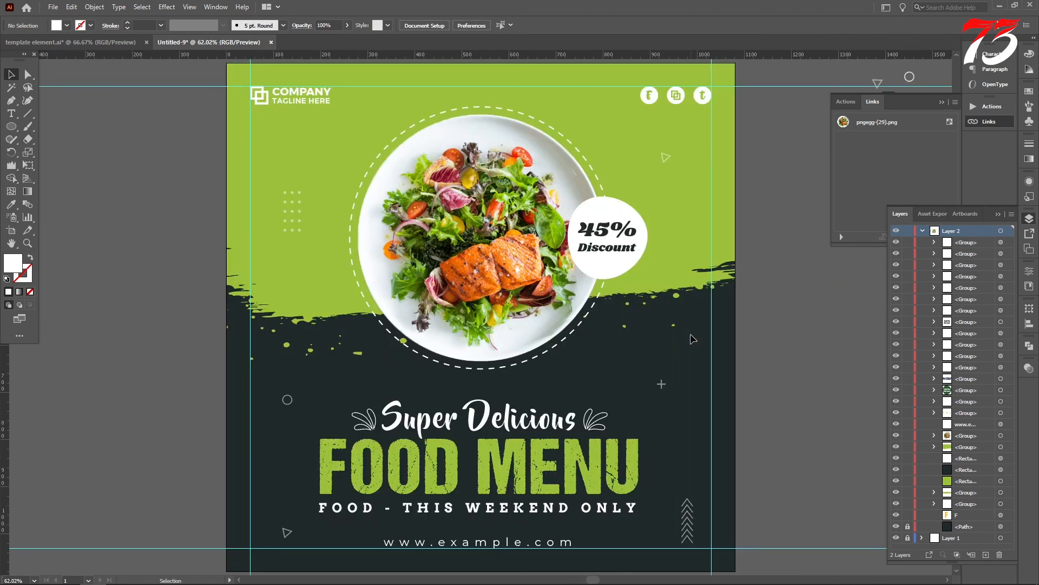